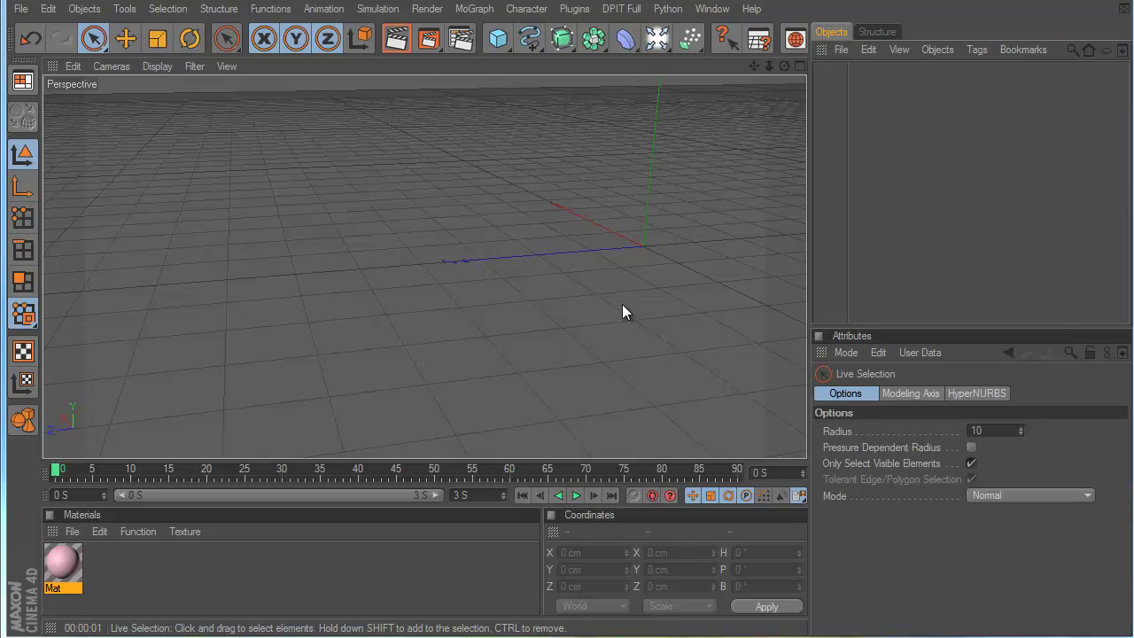
Delete the existing pink material Mat from the scene
click(58, 564)
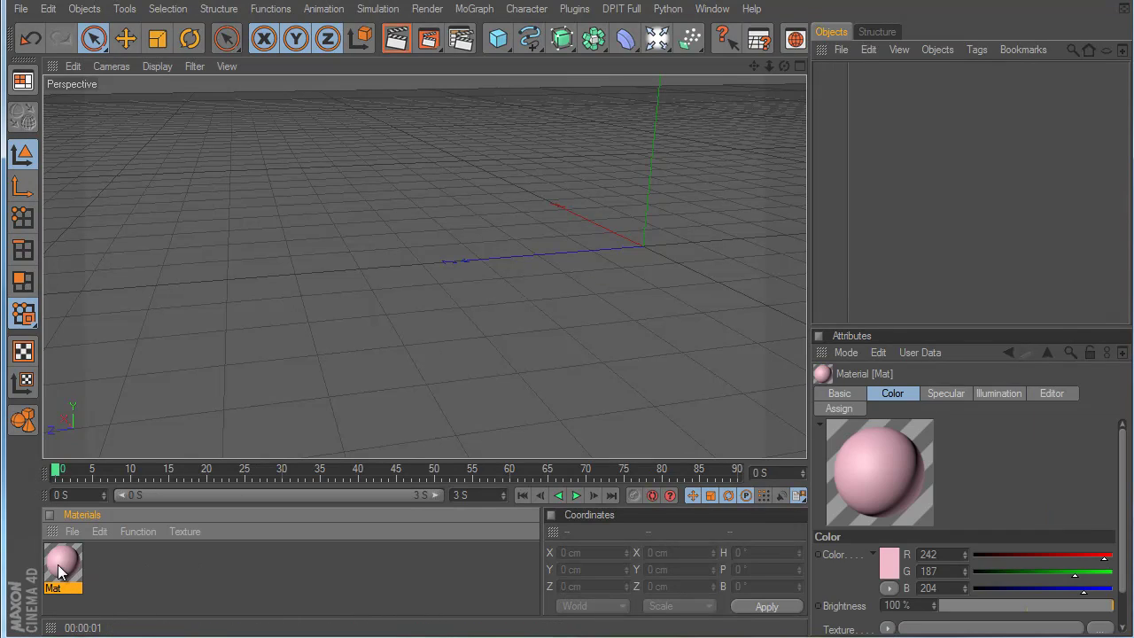
key(Delete)
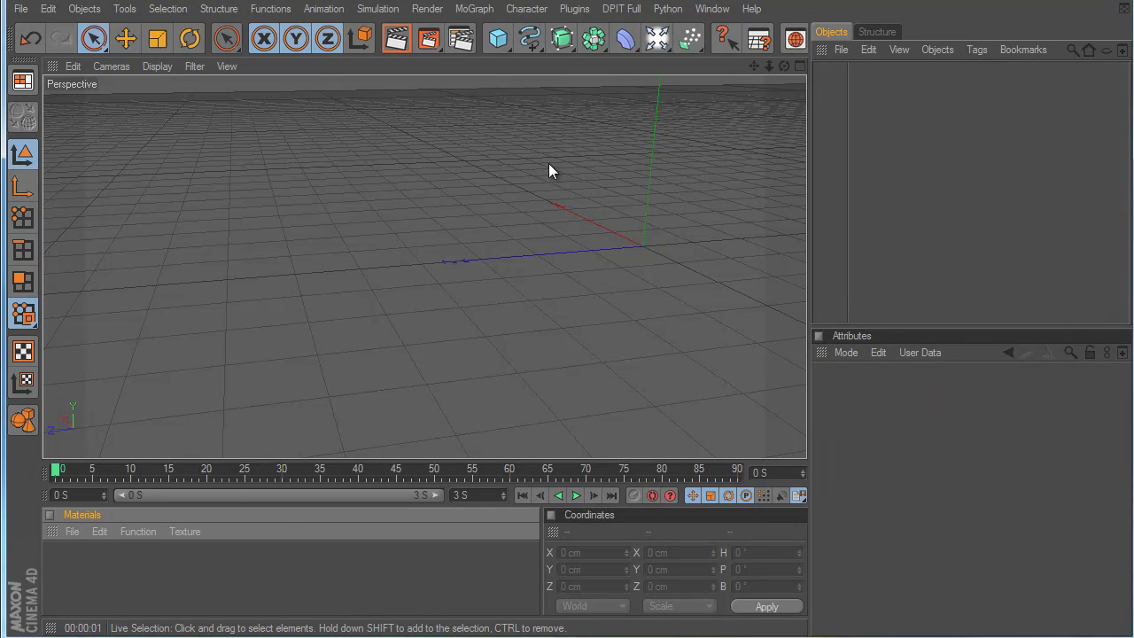
Look up the program's release version in its About window and dismiss it
click(752, 9)
click(778, 168)
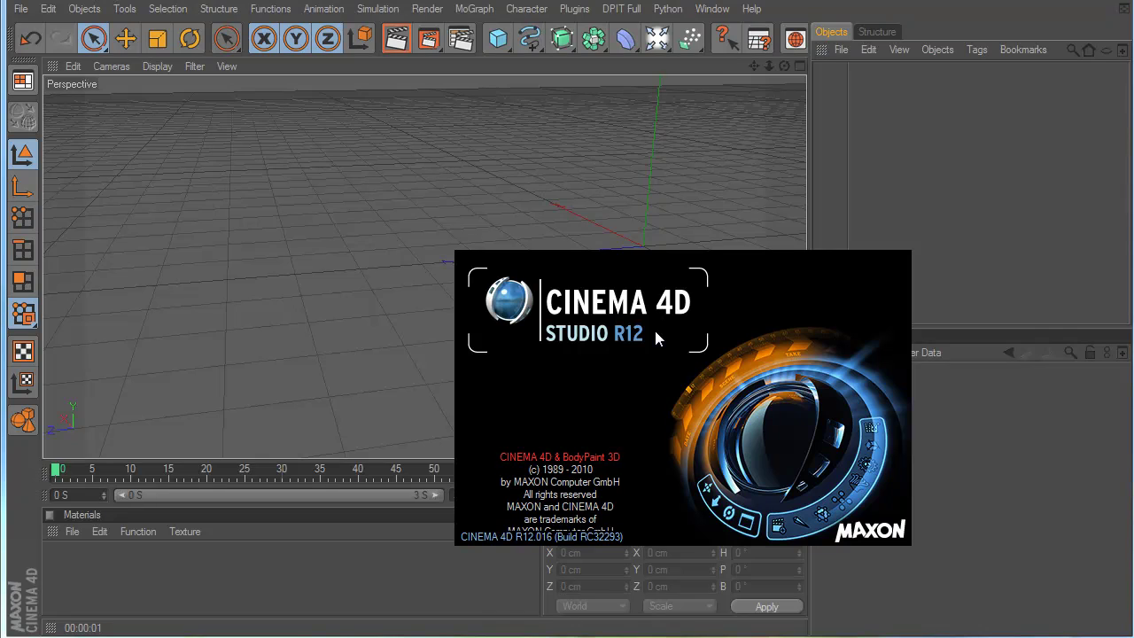
click(642, 412)
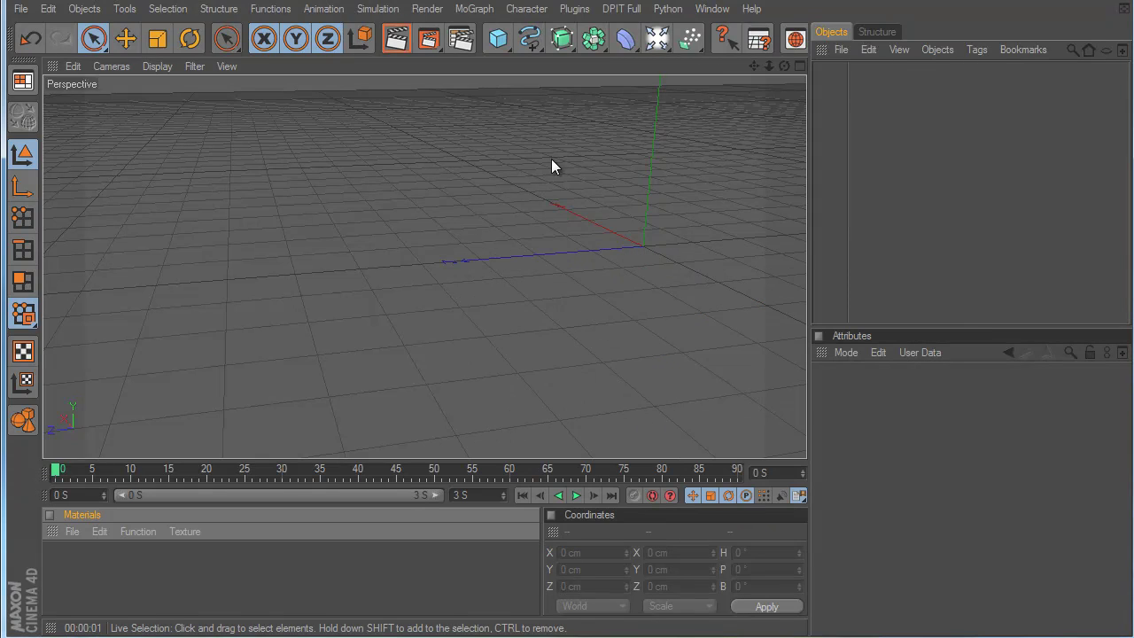
click(474, 9)
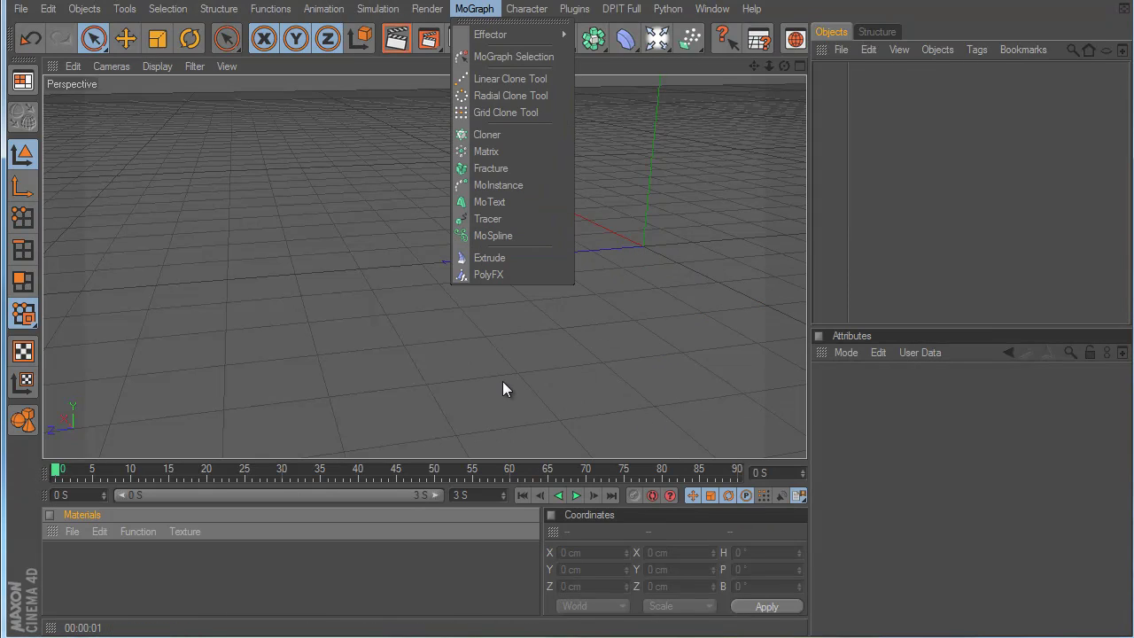
mouse_move(492, 32)
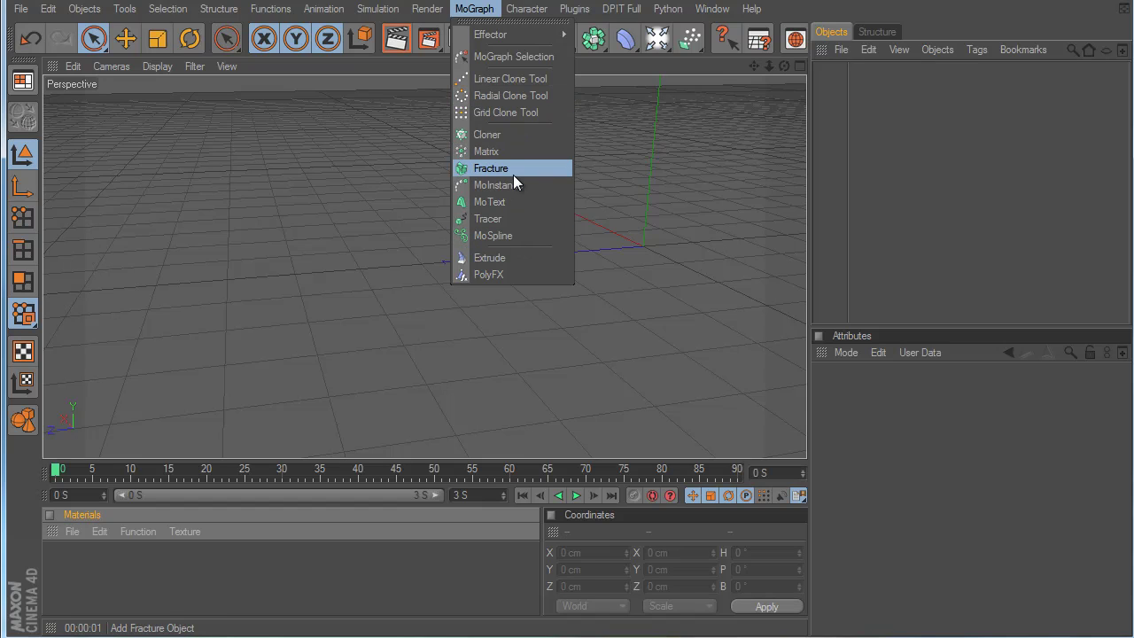
click(636, 179)
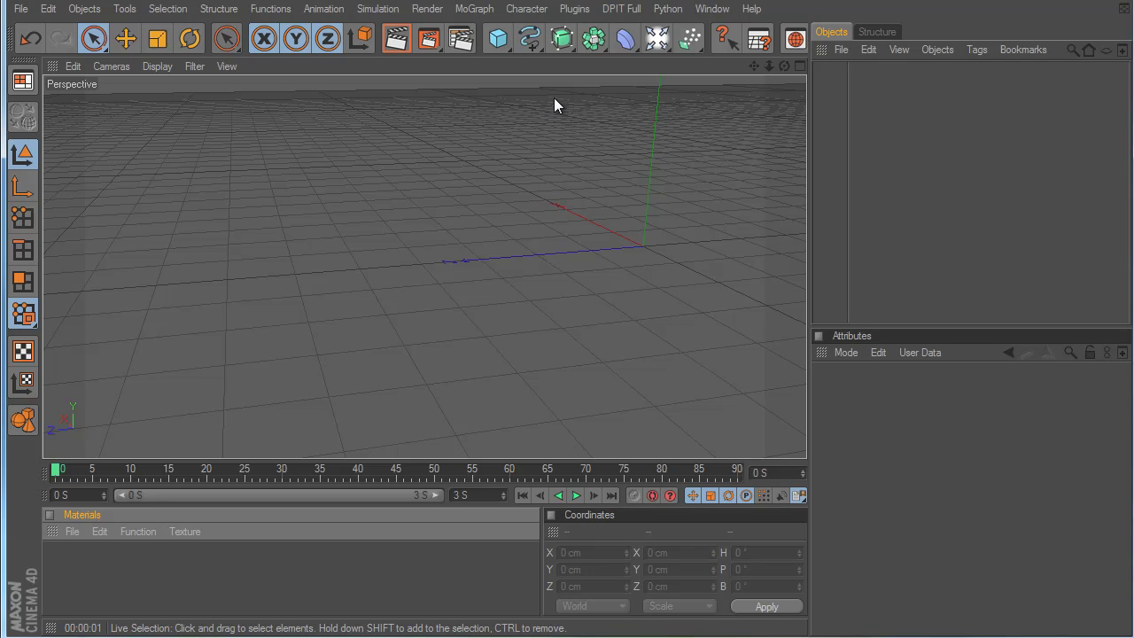
click(500, 39)
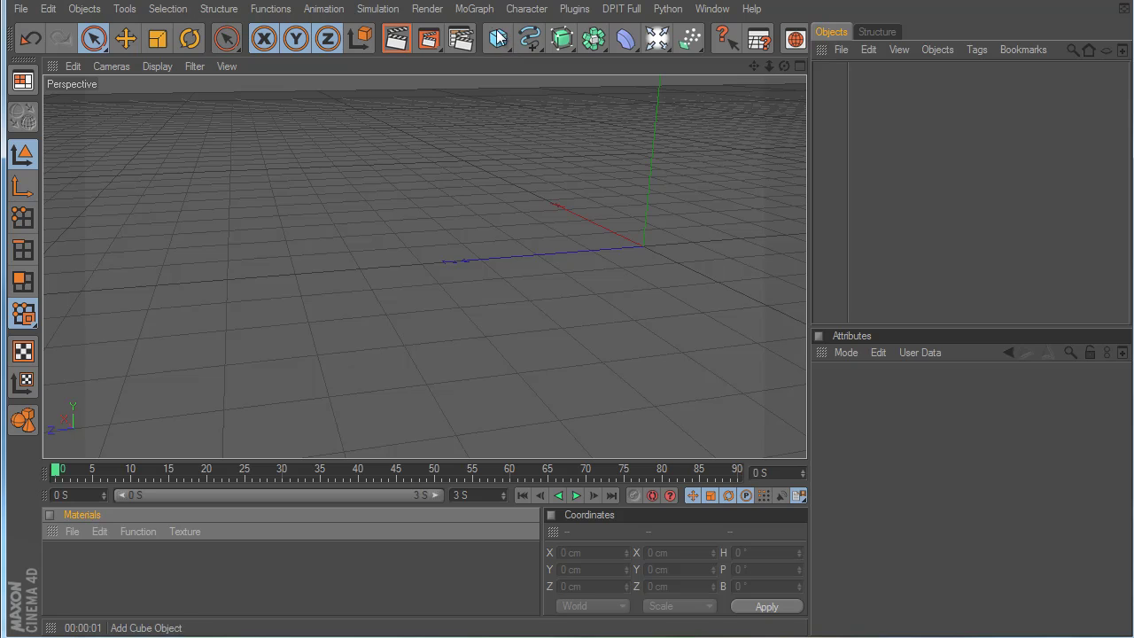
Add a MoGraph MoText object to the empty scene and face it frontally
click(473, 9)
click(505, 186)
alt+drag(710, 395, 683, 397)
alt+middle_drag(683, 398, 681, 398)
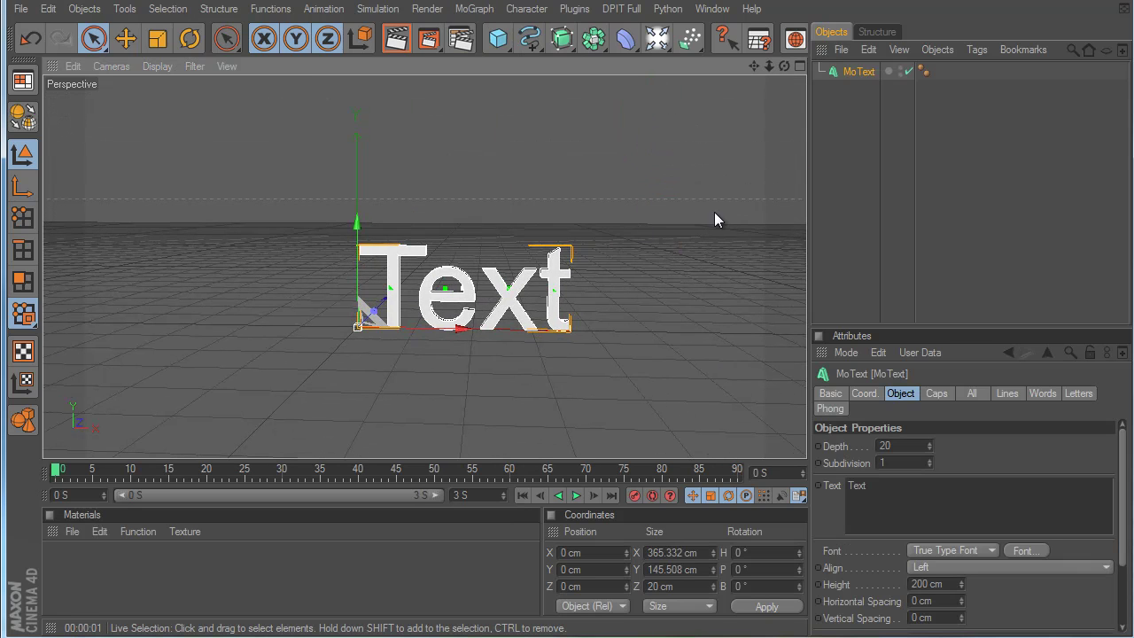
alt+middle_drag(513, 270, 683, 398)
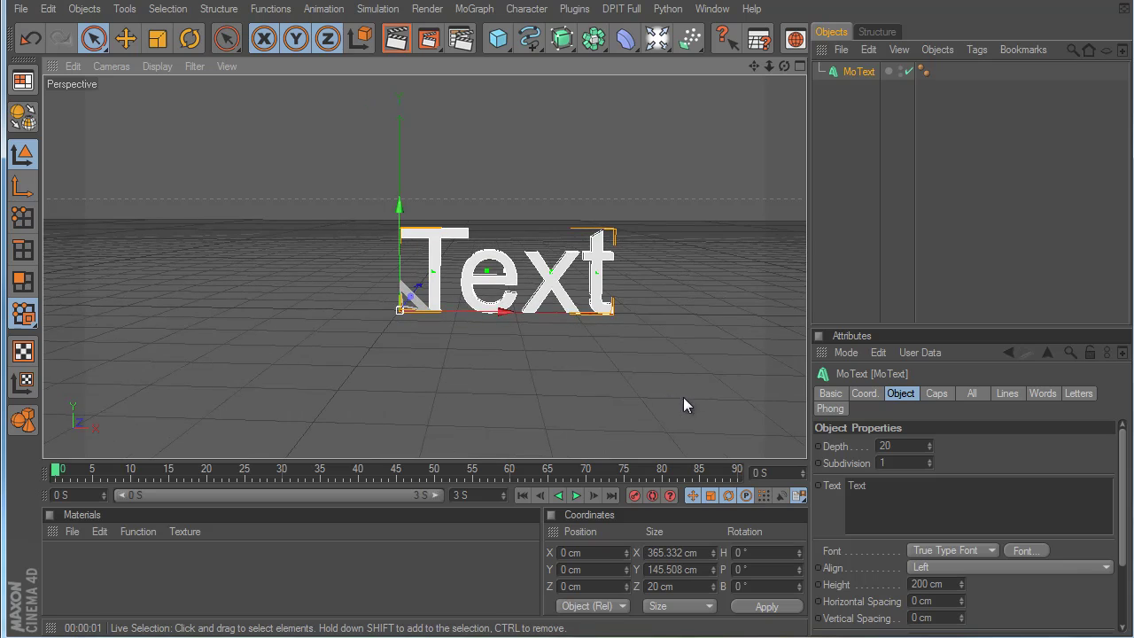
click(530, 38)
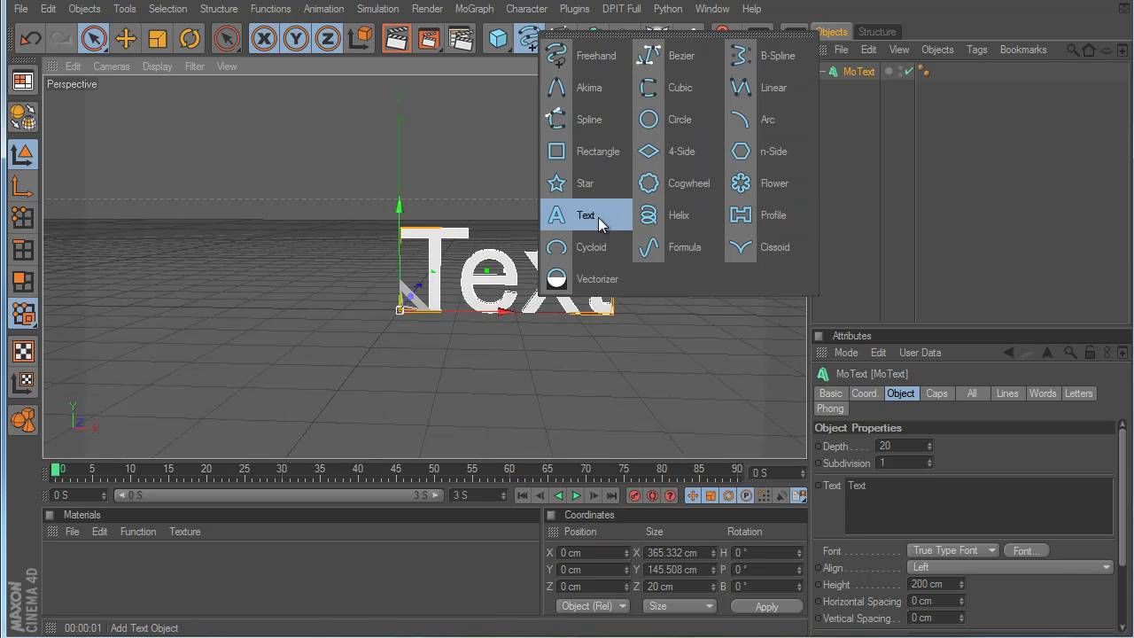
click(561, 39)
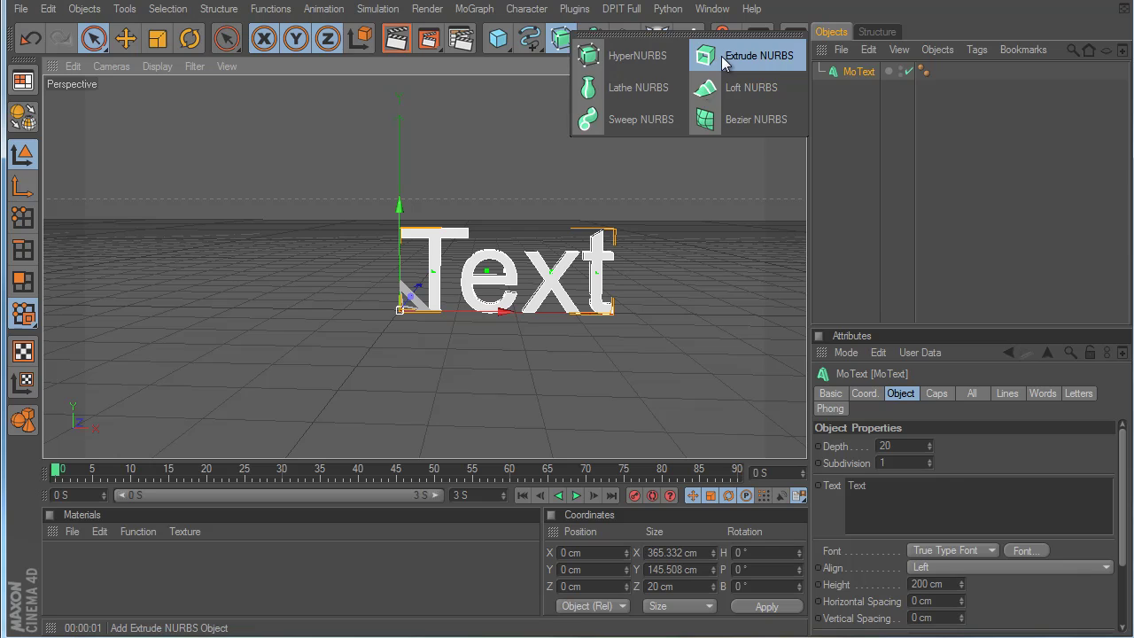
click(857, 74)
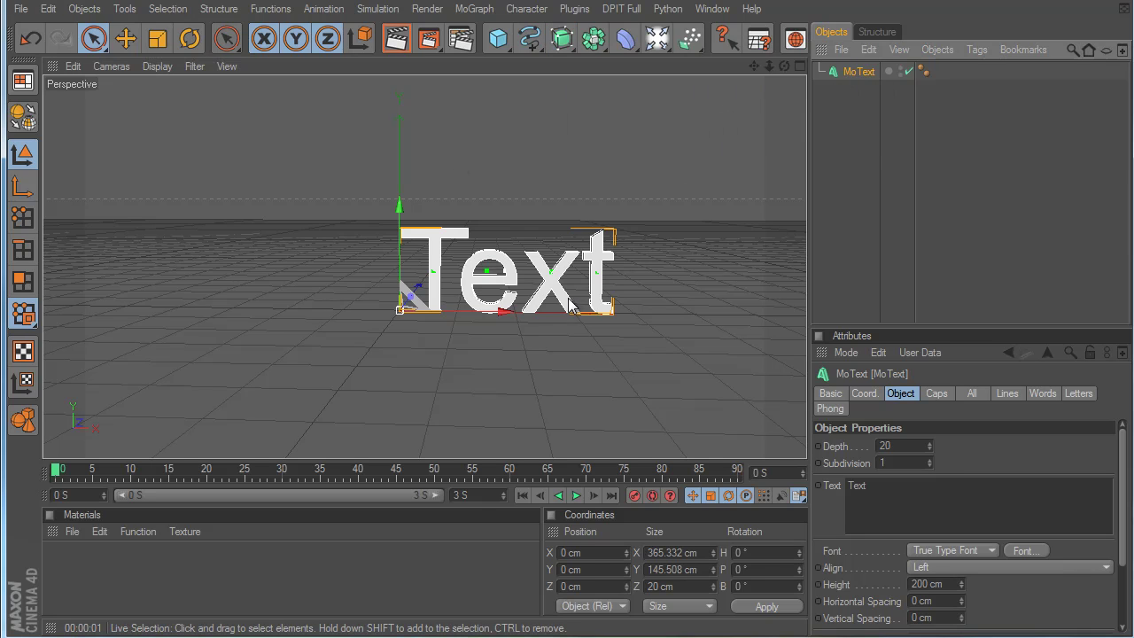
Enlarge the attributes area and set the MoText alignment to Middle
alt+drag(569, 304, 684, 406)
drag(910, 326, 916, 173)
click(937, 413)
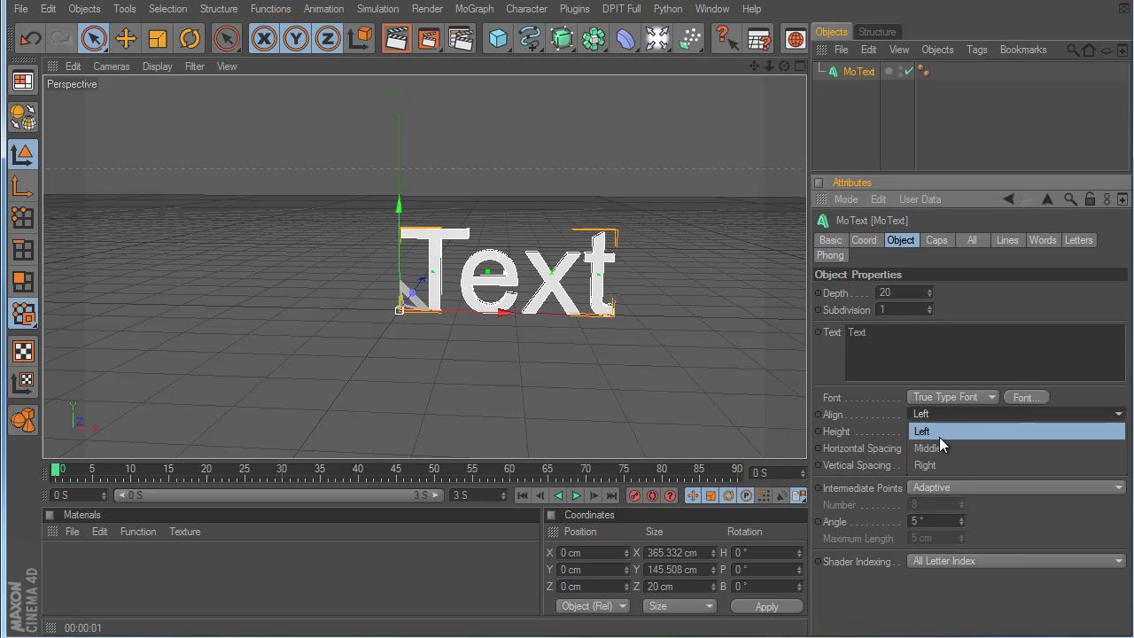
click(939, 445)
Replace the default MoText wording with "HEY SUP?"
double_click(923, 336)
text(HEY SUP?)
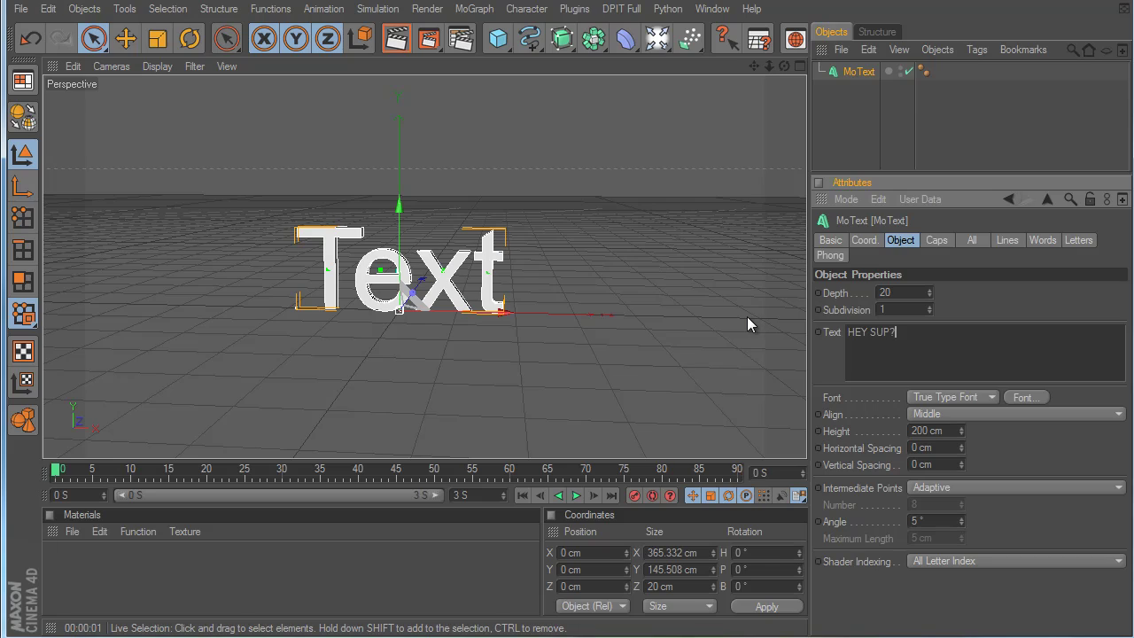
click(1053, 449)
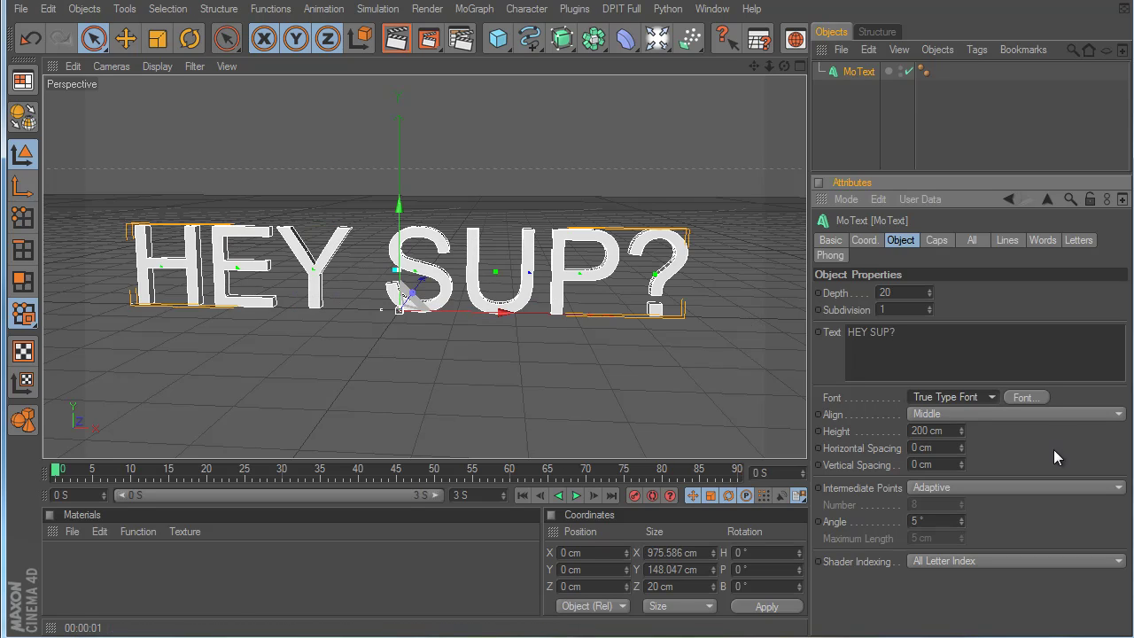
Change the MoText wording to "dsfsdfsdg"
click(933, 341)
key(ctrl+a)
text(dsfsdfsdg)
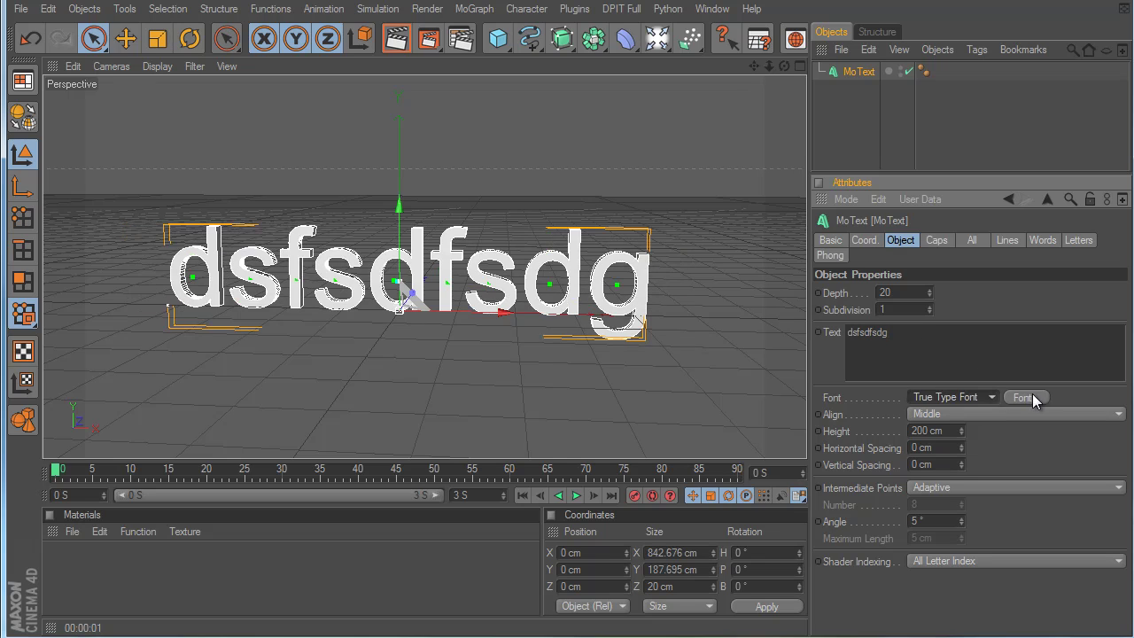
Change the MoText font to Badaboom BB and set the extrusion depth to 682
click(1028, 397)
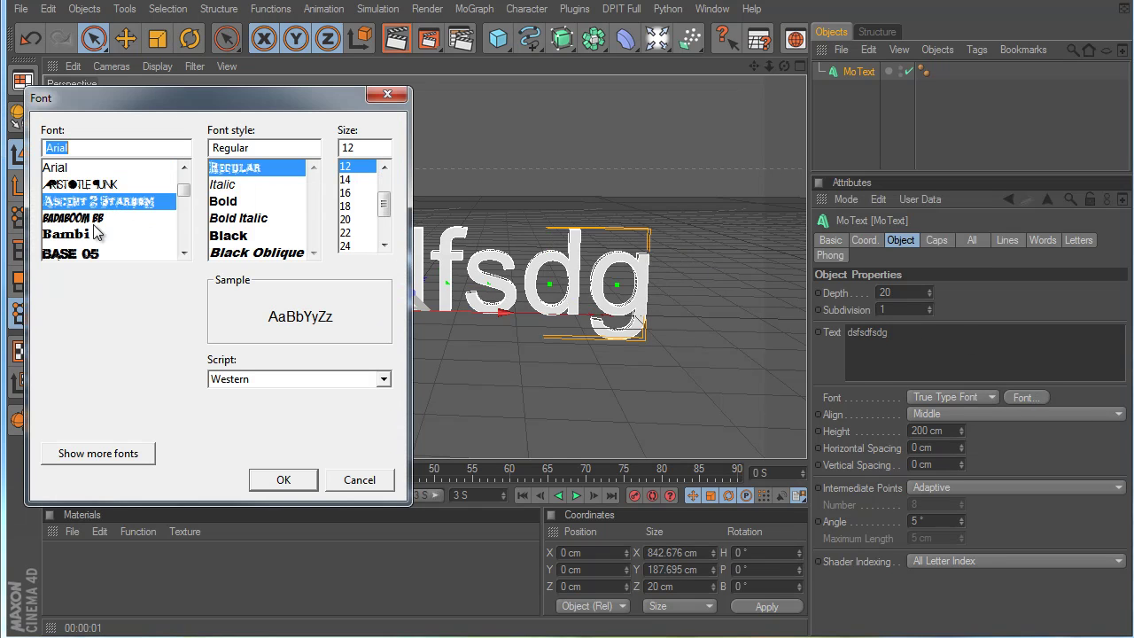
click(93, 202)
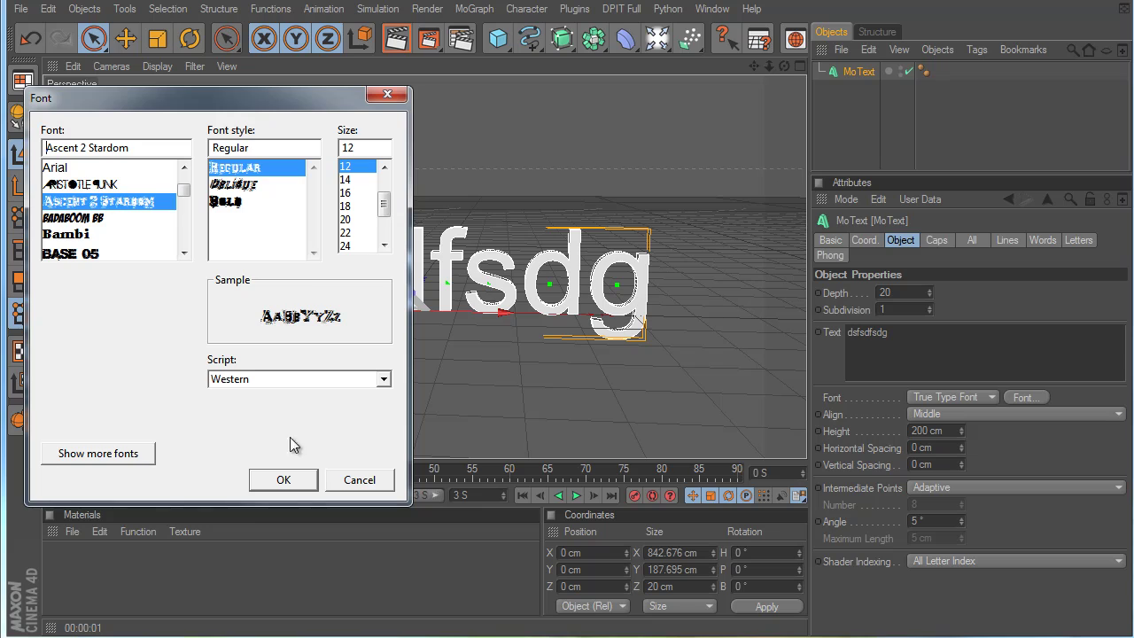
key(Down)
click(284, 479)
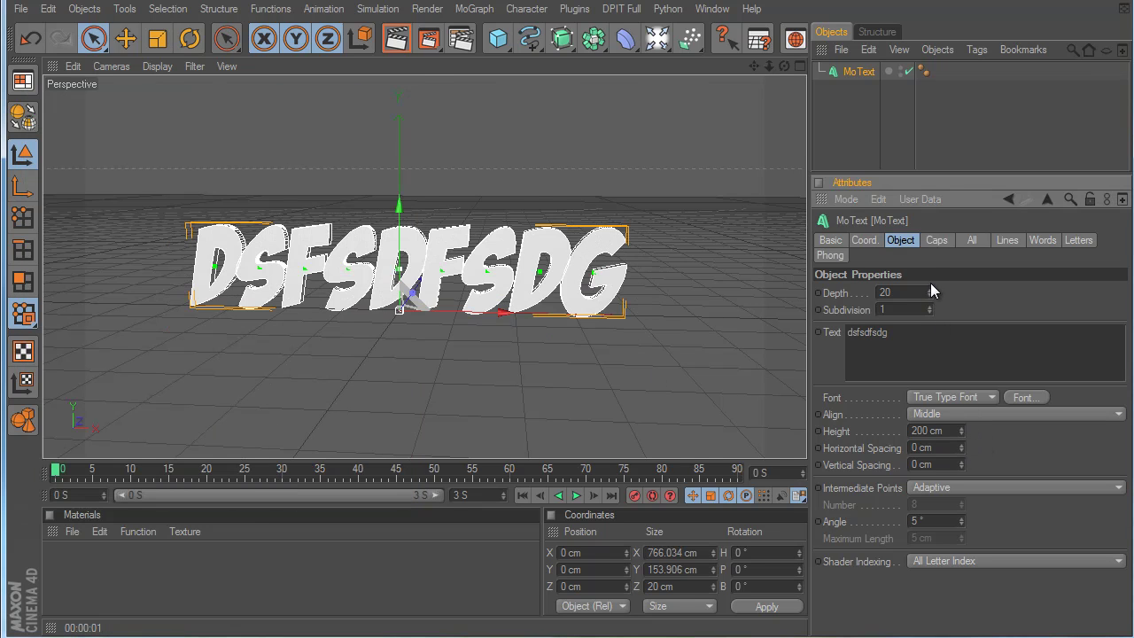
drag(929, 292, 958, 229)
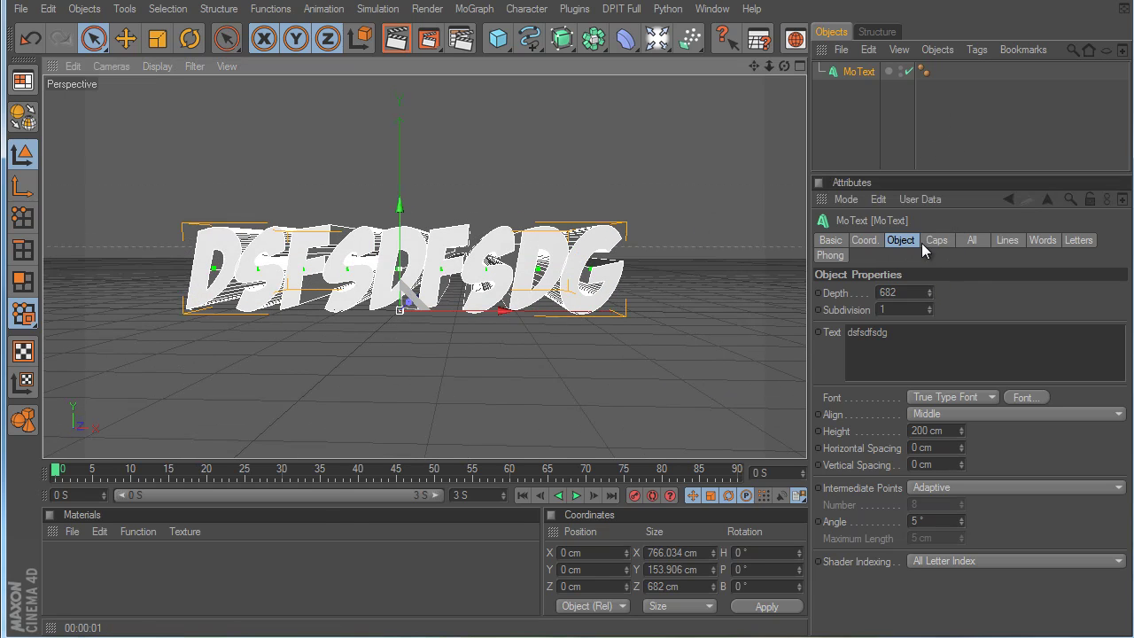
Set both the start and end caps of the MoText to Fillet Cap
click(936, 240)
click(931, 293)
click(940, 360)
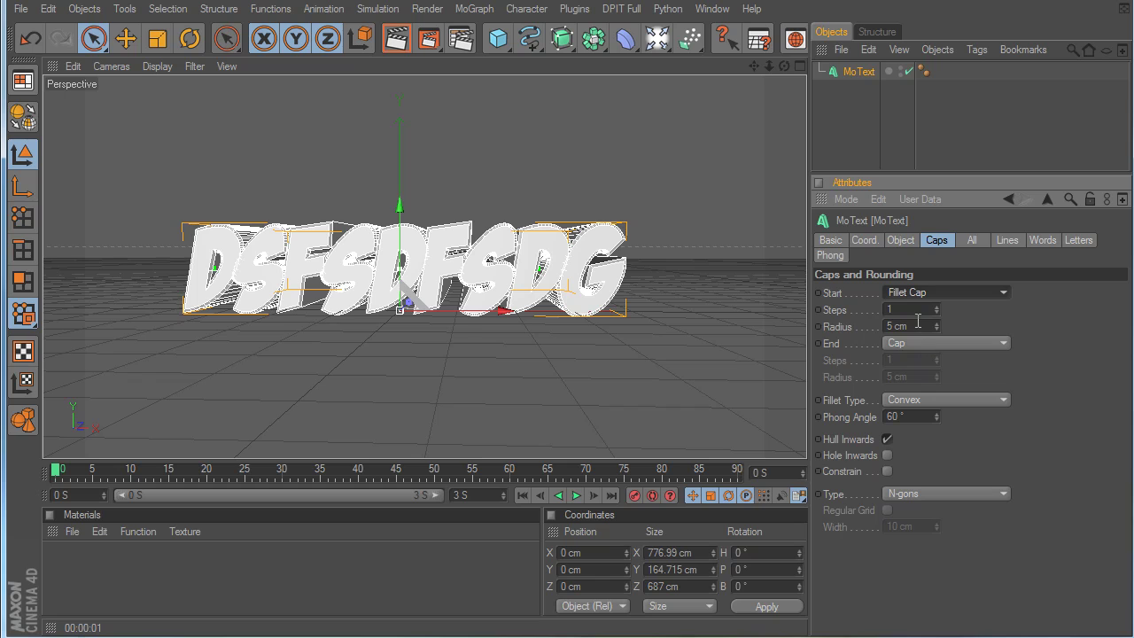
click(936, 342)
click(936, 409)
Turn off Ambient Occlusion in the render settings
scroll(644, 295, up, 4)
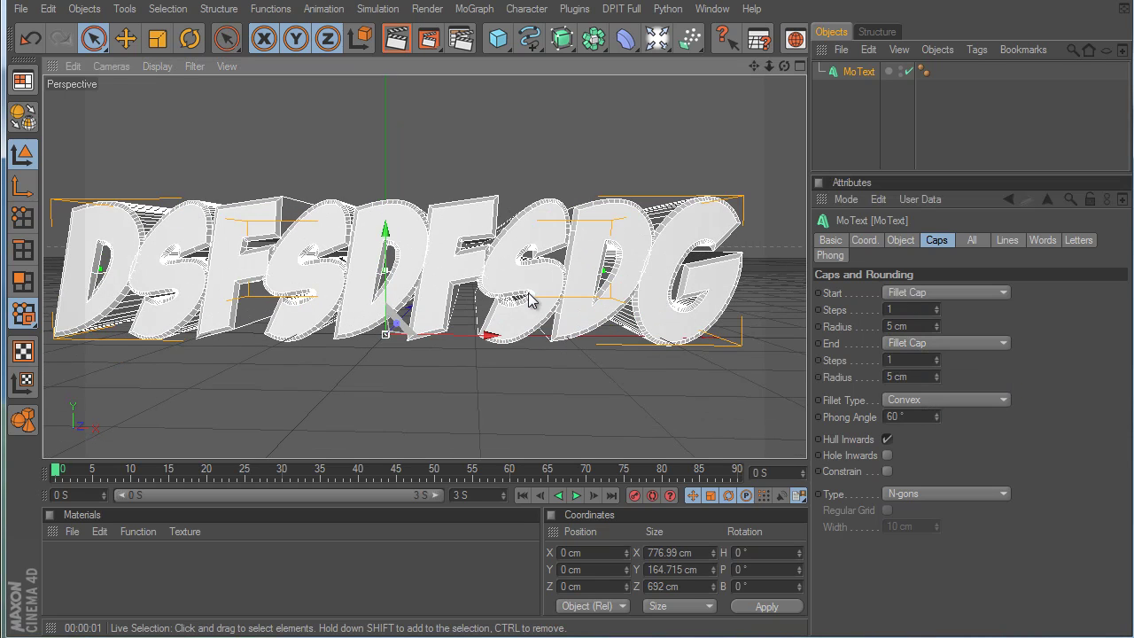
click(460, 38)
click(199, 80)
double_click(196, 0)
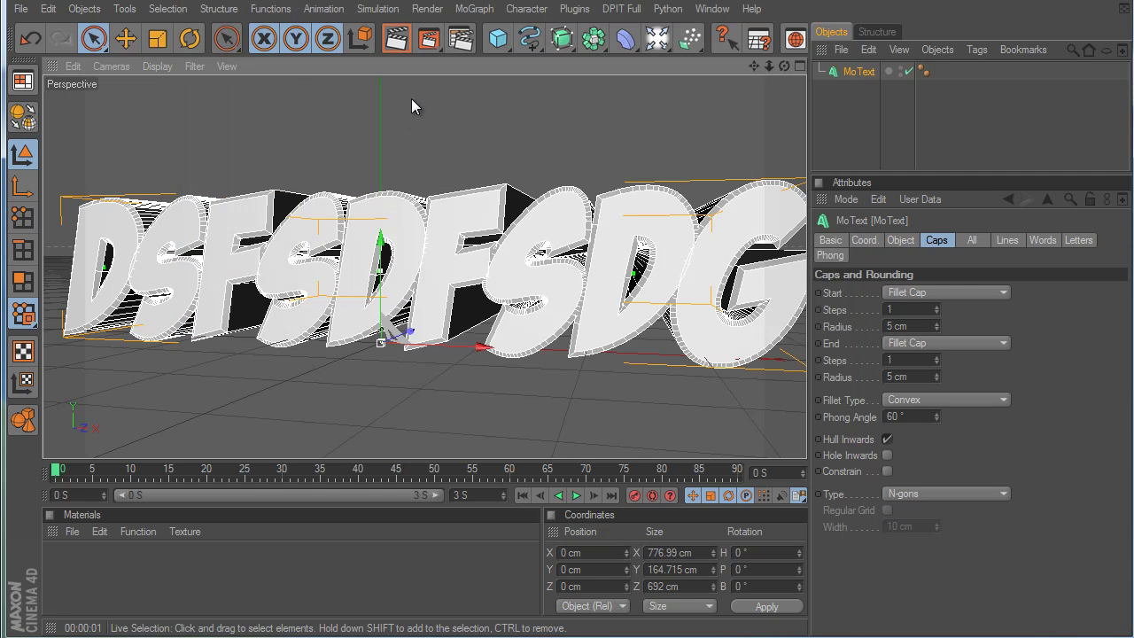
Render the text to the Picture Viewer, enlarge the viewer window to inspect the image, and close it
click(428, 39)
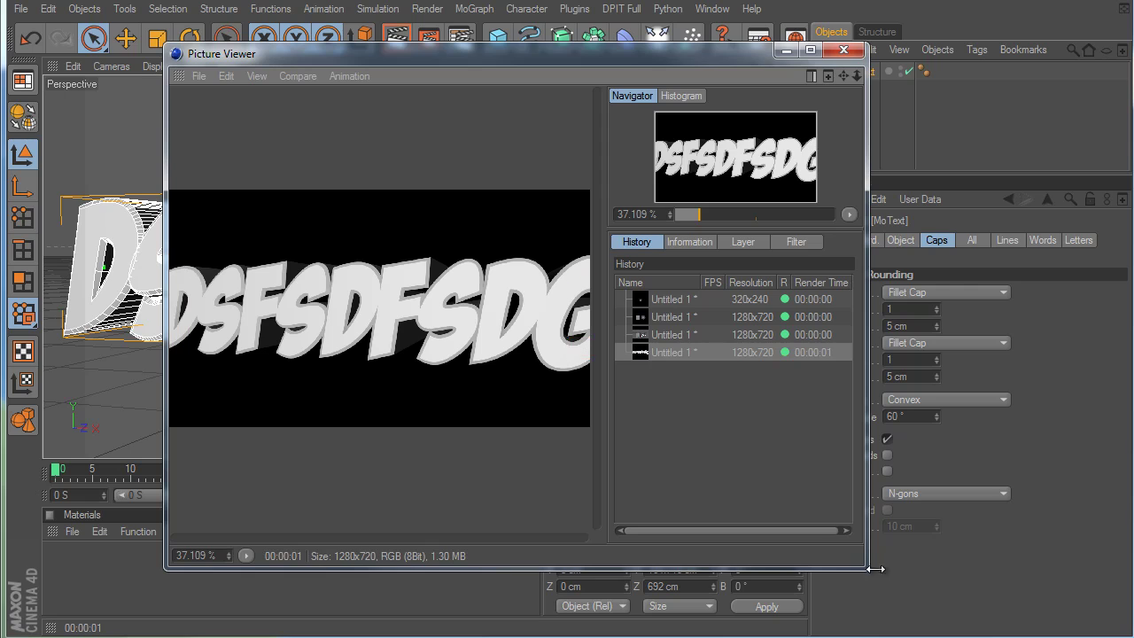
drag(864, 566, 966, 580)
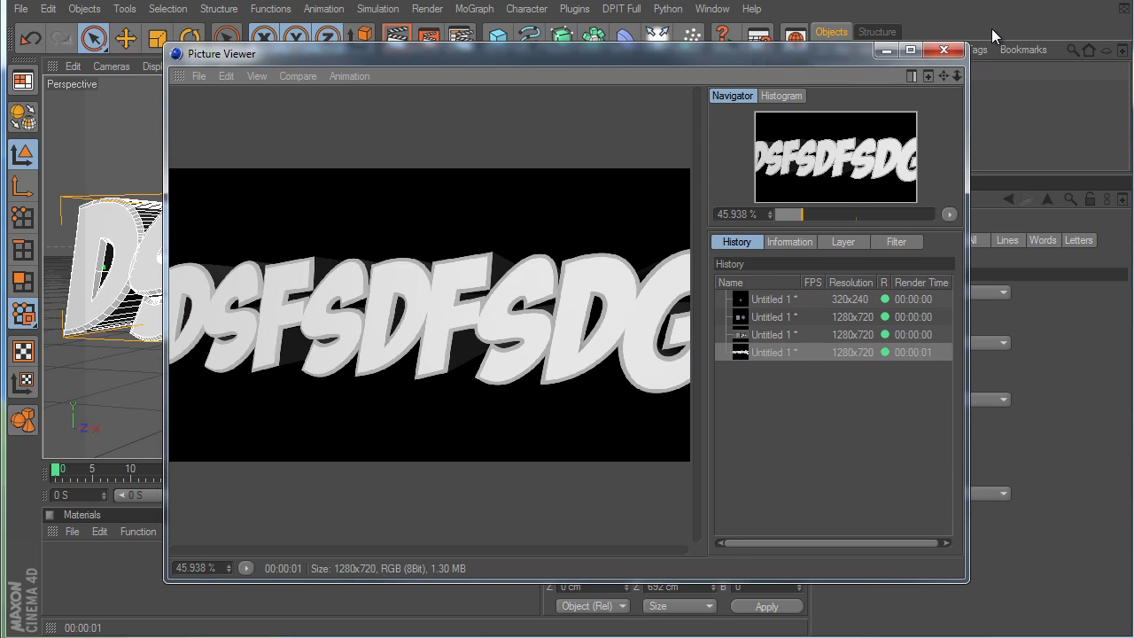
click(943, 49)
Enable Ambient Occlusion in the render settings and render the text to the Picture Viewer again
key(ctrl+b)
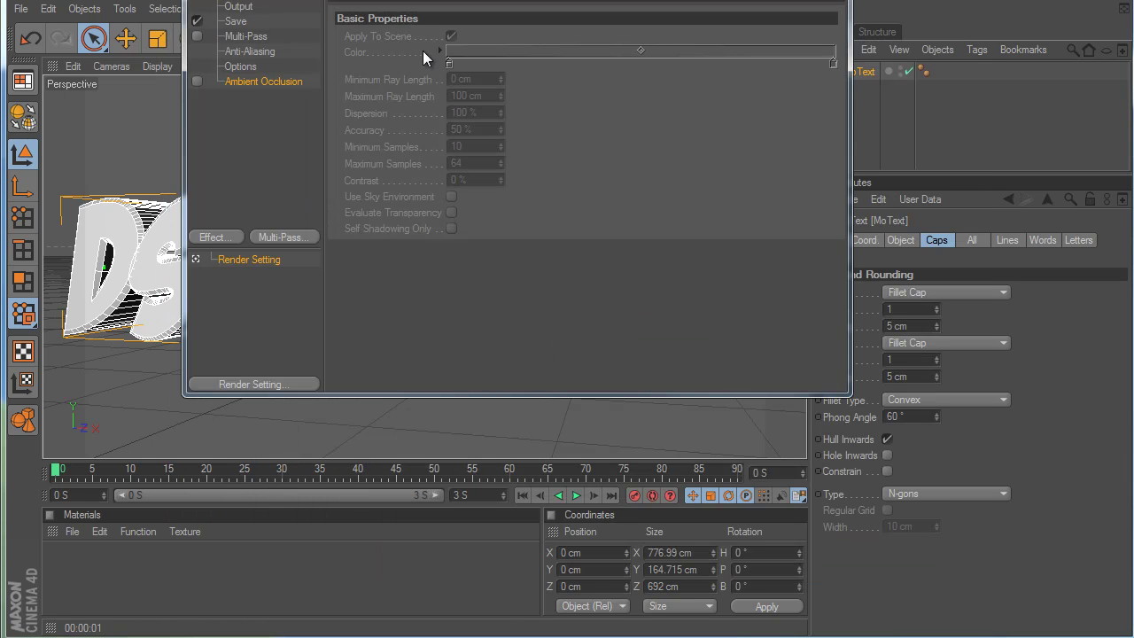
click(197, 82)
click(826, 1)
key(shift+r)
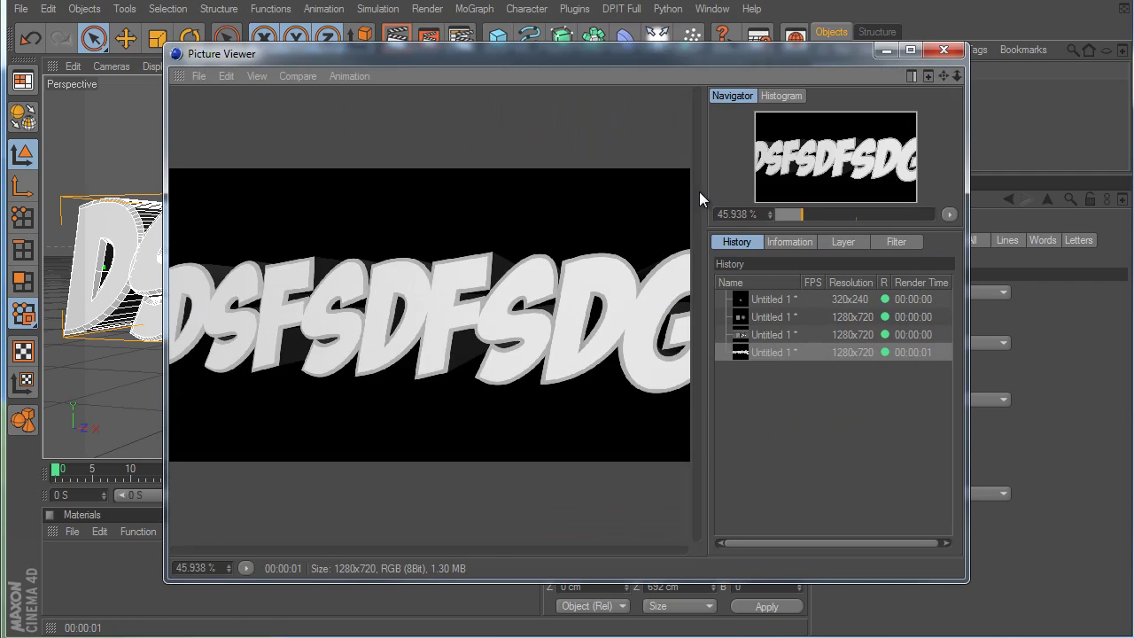
Compare the last two renders in the Picture Viewer history, without and with Ambient Occlusion
click(790, 353)
click(789, 368)
click(787, 356)
click(788, 368)
click(791, 355)
click(790, 368)
click(795, 351)
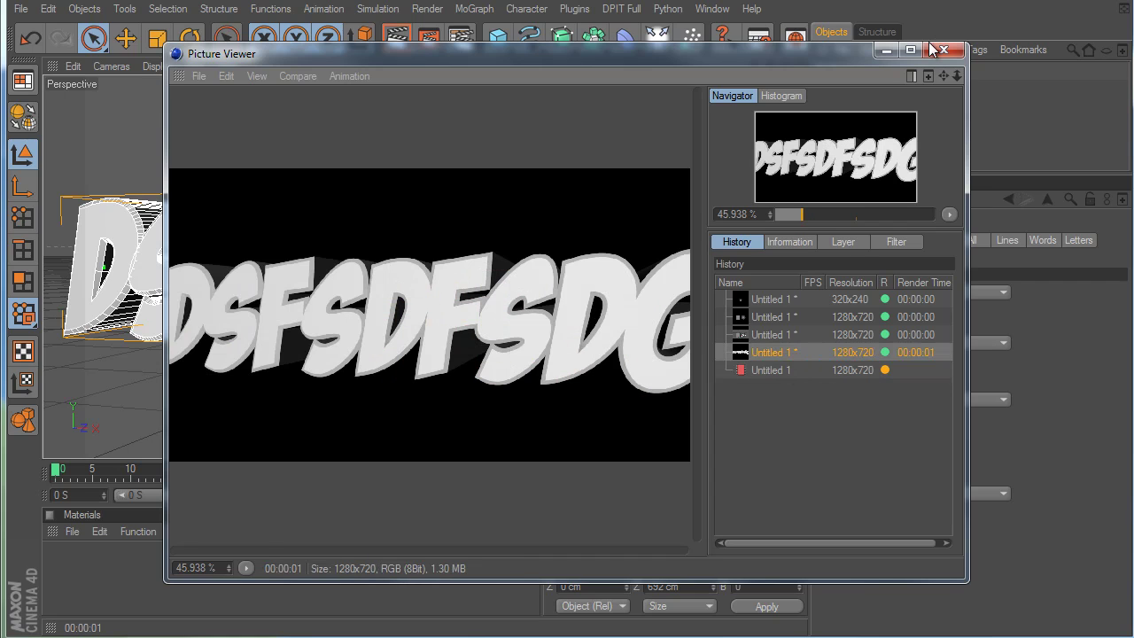
click(781, 370)
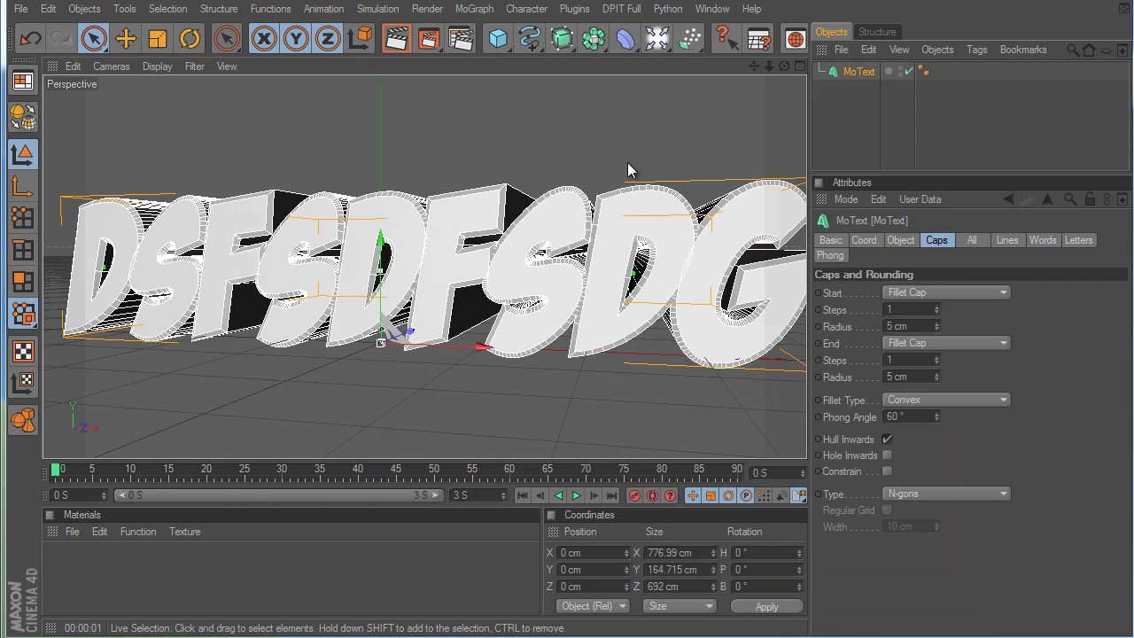
Reselect the MoText object and add a MoGraph Formula effector to it
click(628, 169)
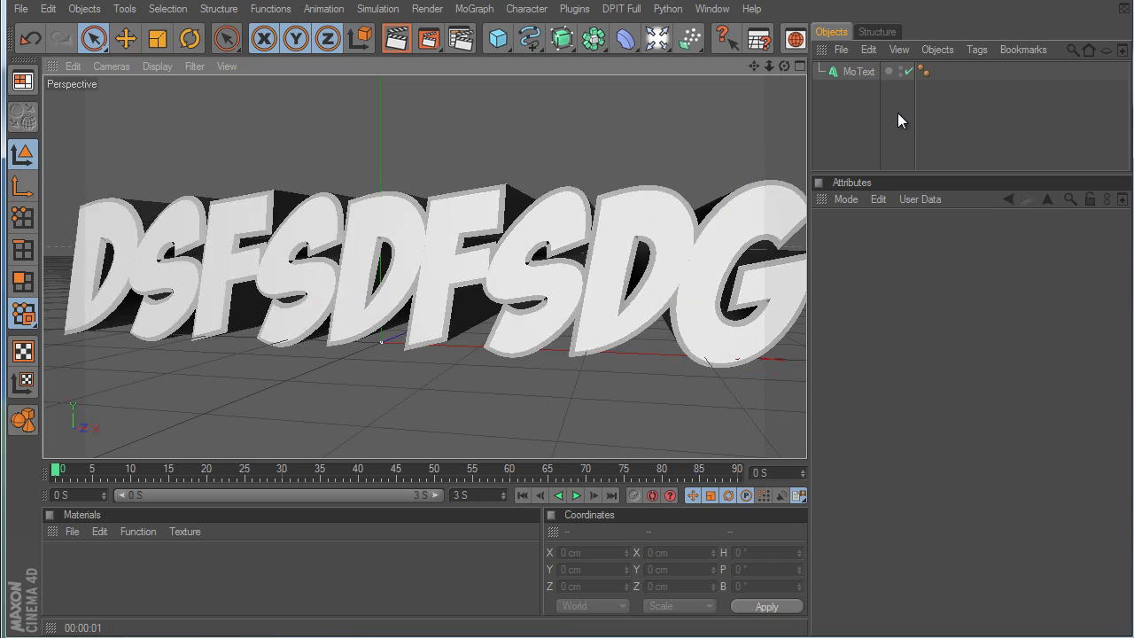
click(858, 72)
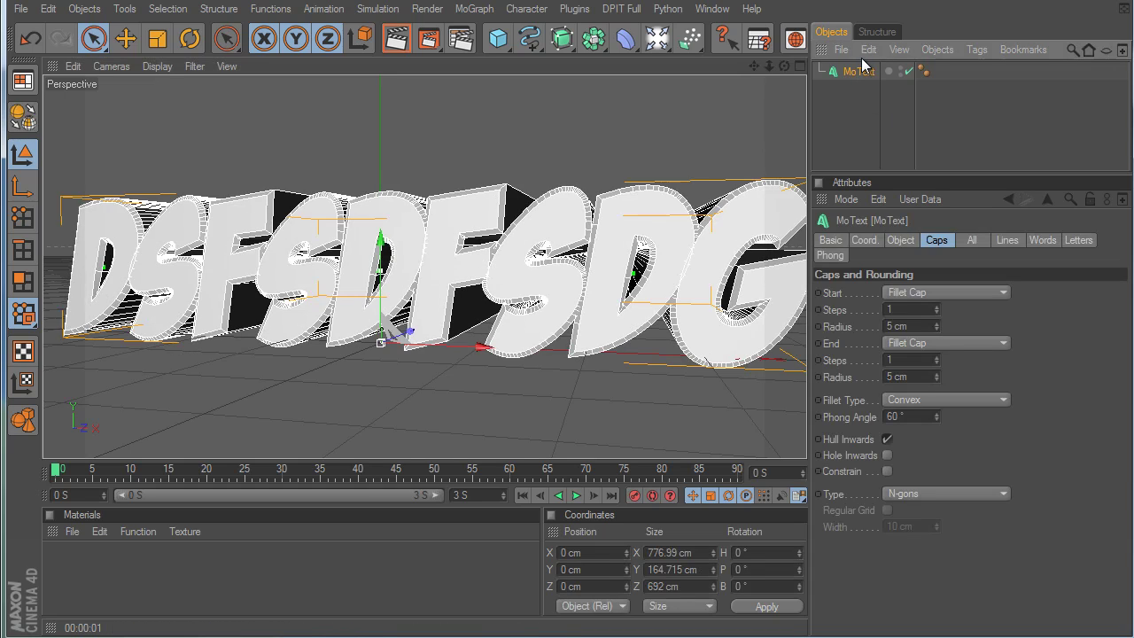
alt+drag(624, 390, 683, 403)
scroll(561, 213, down, 4)
alt+drag(522, 241, 686, 406)
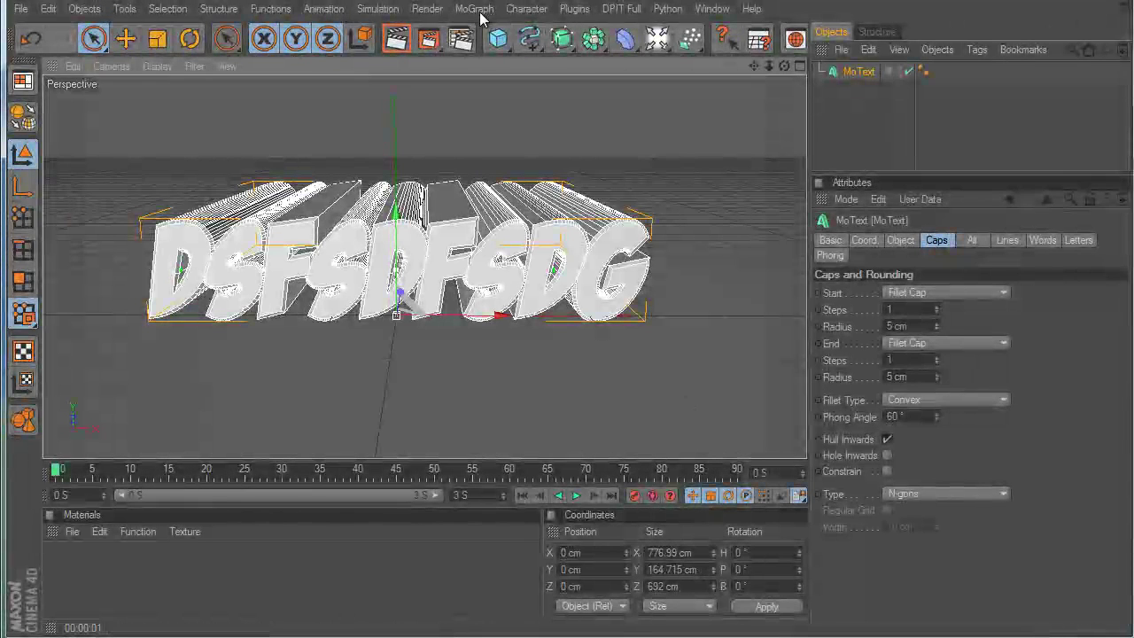
click(475, 10)
mouse_move(493, 33)
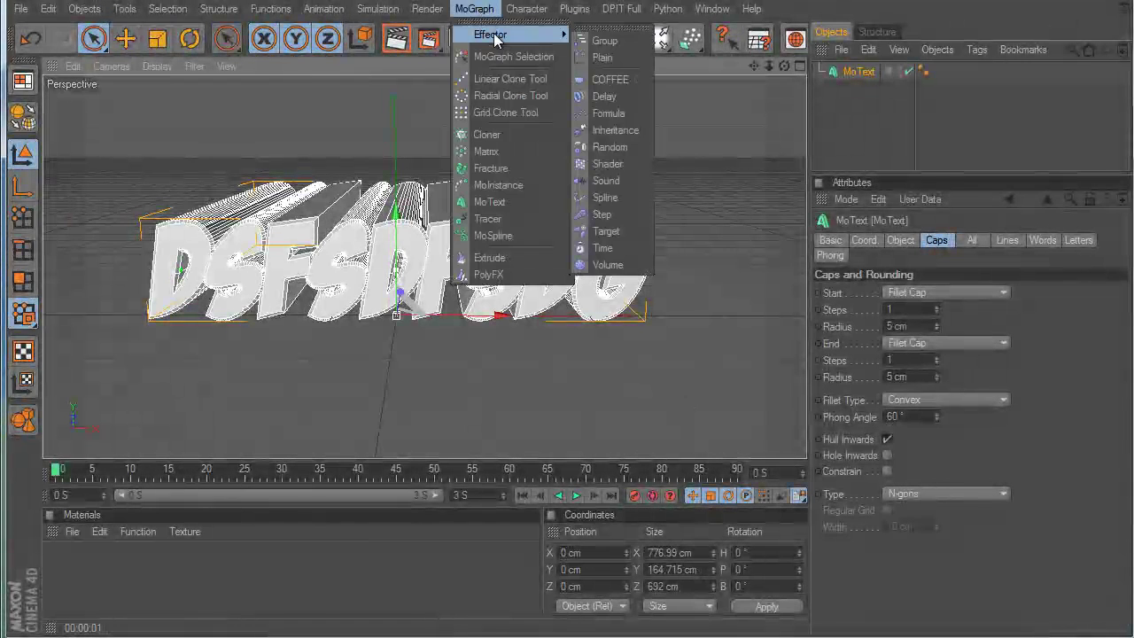
click(620, 113)
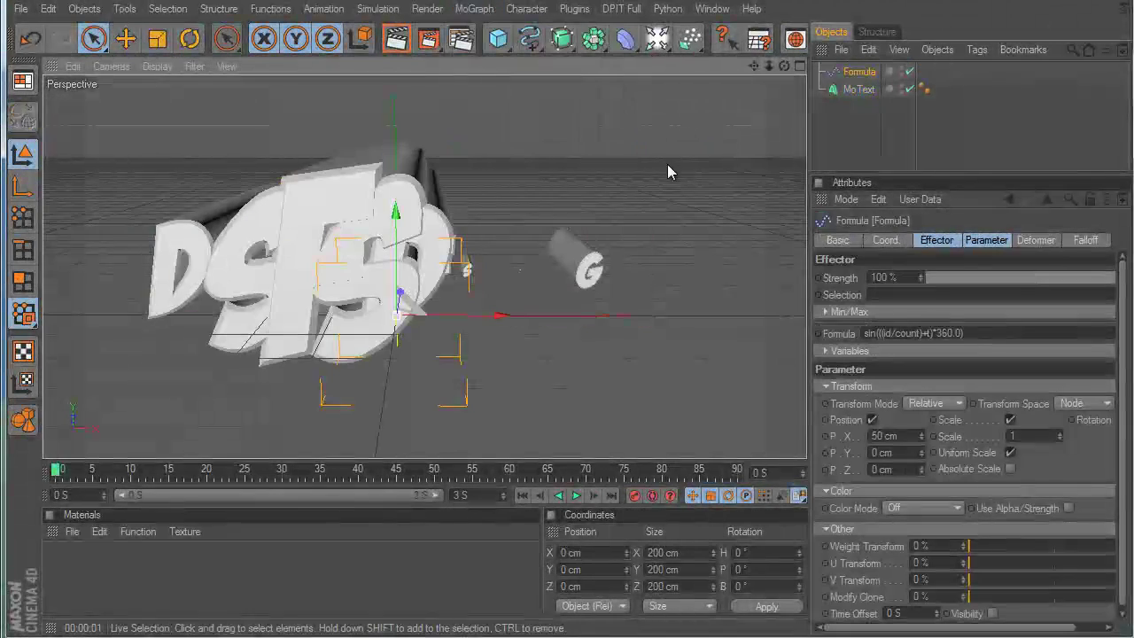
Play back the animation to preview how the Formula effector moves and scales the individual letters, and stop it
click(576, 496)
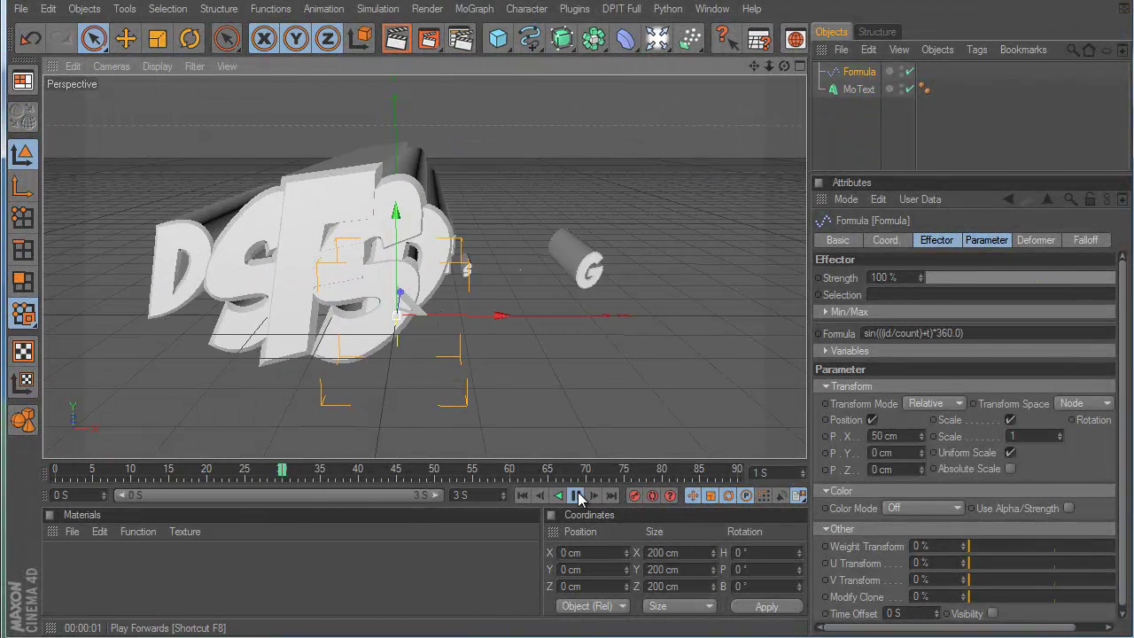
click(576, 496)
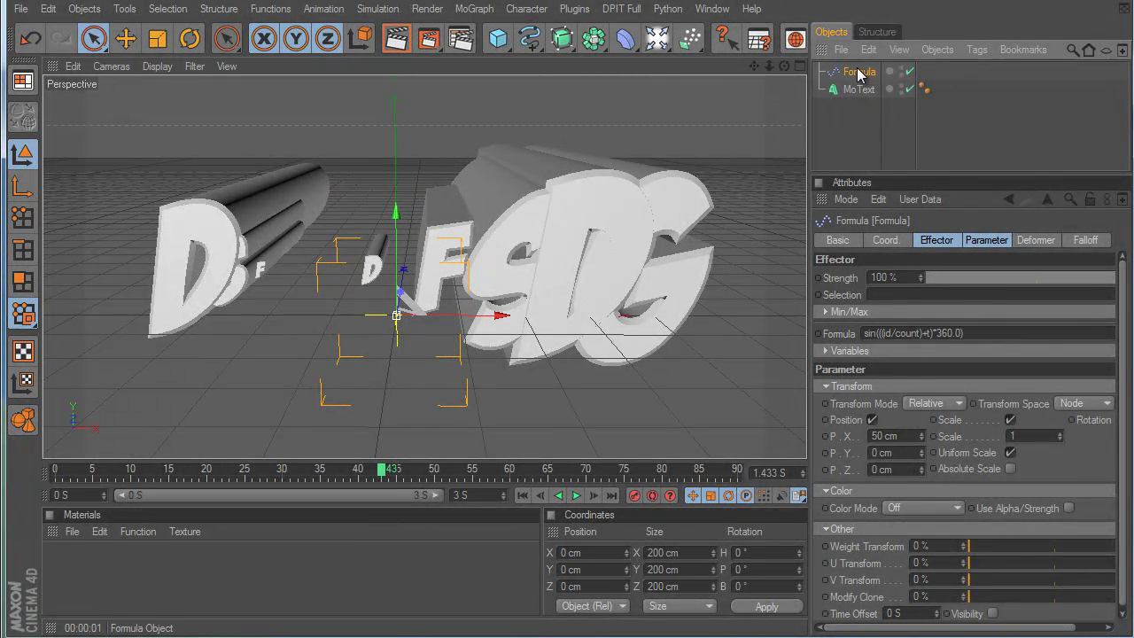
Add the Formula effector to the MoText object's Words effects
click(863, 89)
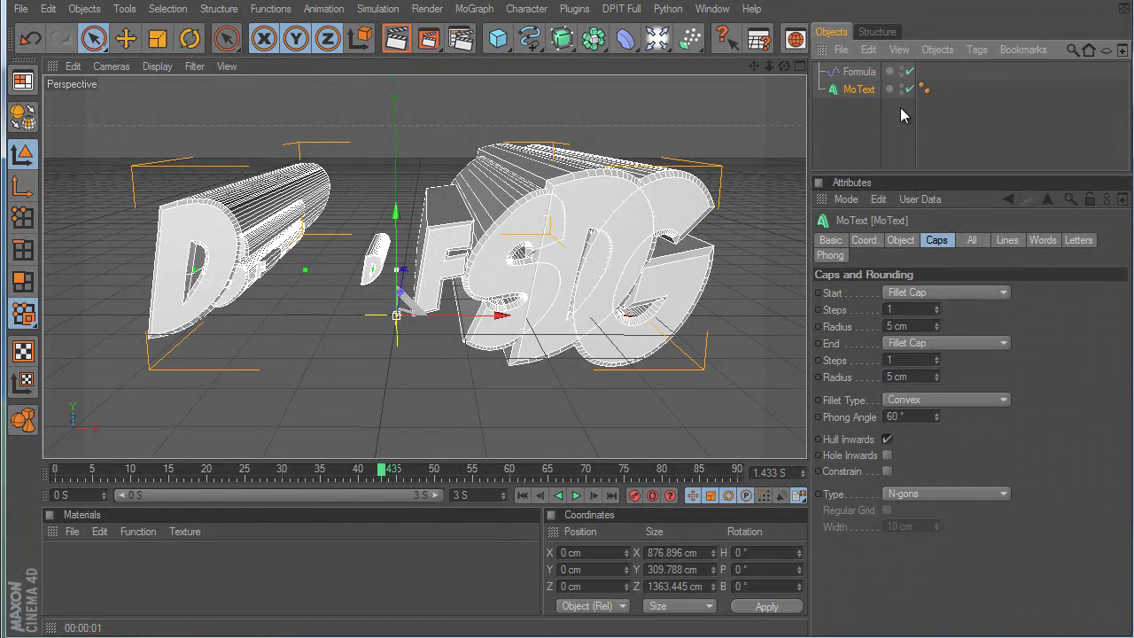
click(1019, 243)
click(1032, 240)
click(974, 241)
click(1007, 240)
click(1041, 239)
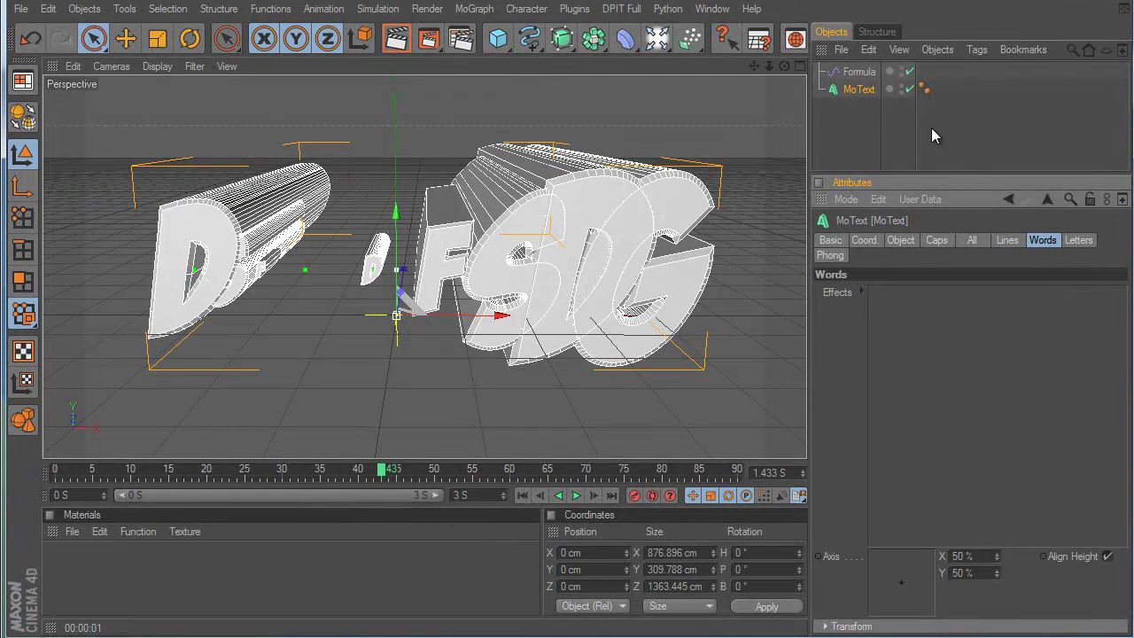
click(1080, 240)
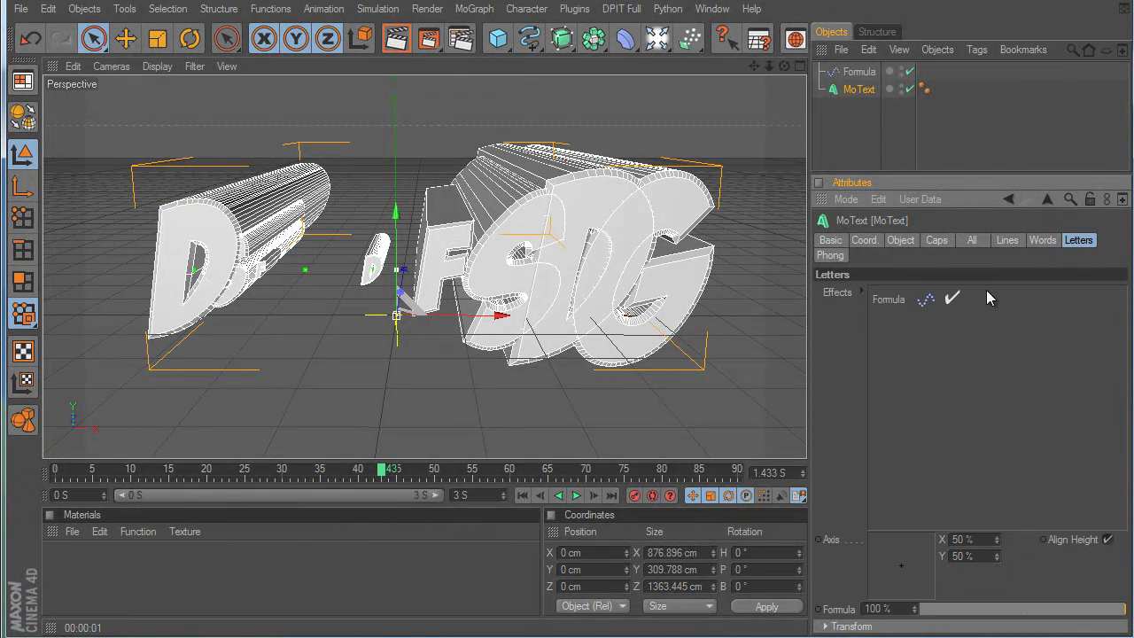
click(1043, 240)
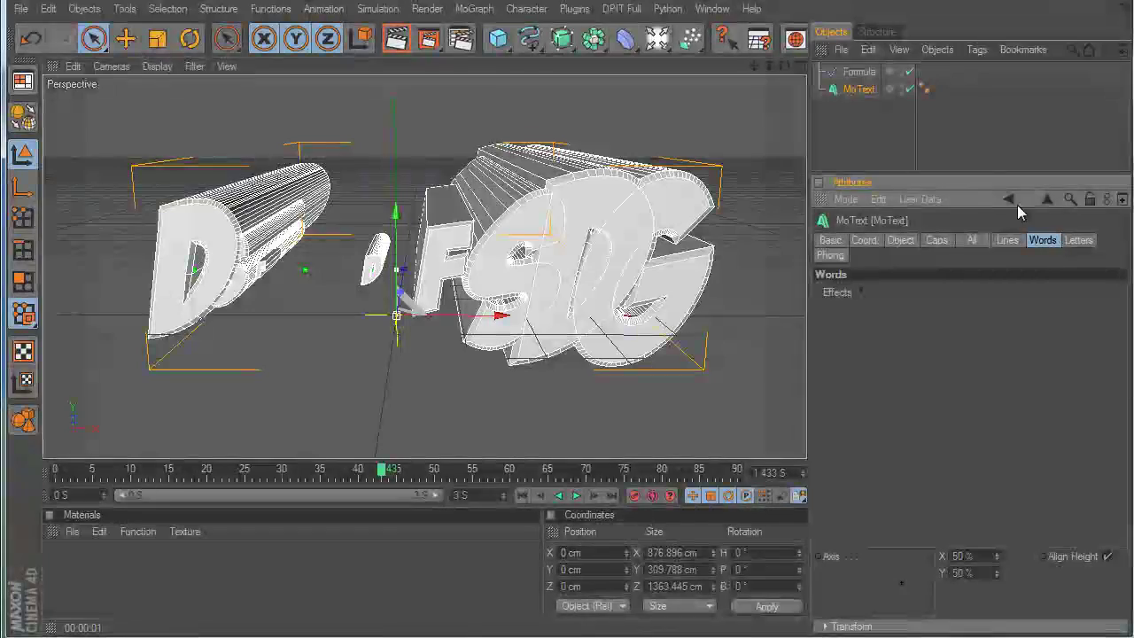
drag(857, 71, 930, 306)
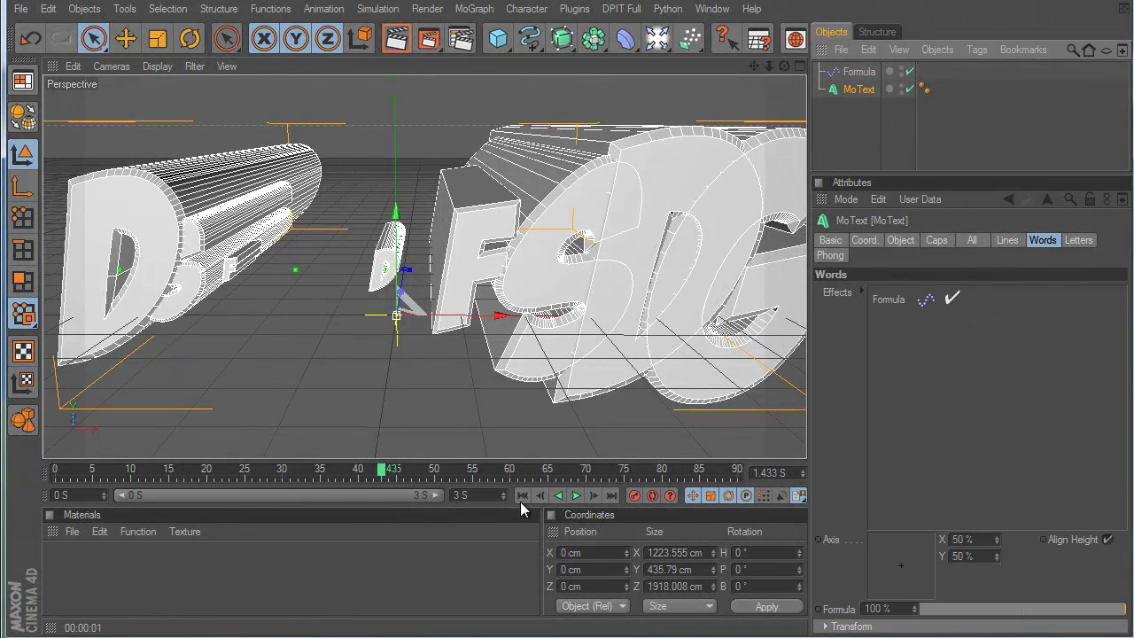
Preview the animation briefly and remove the Formula effector from the MoText object's Letters effects
click(576, 495)
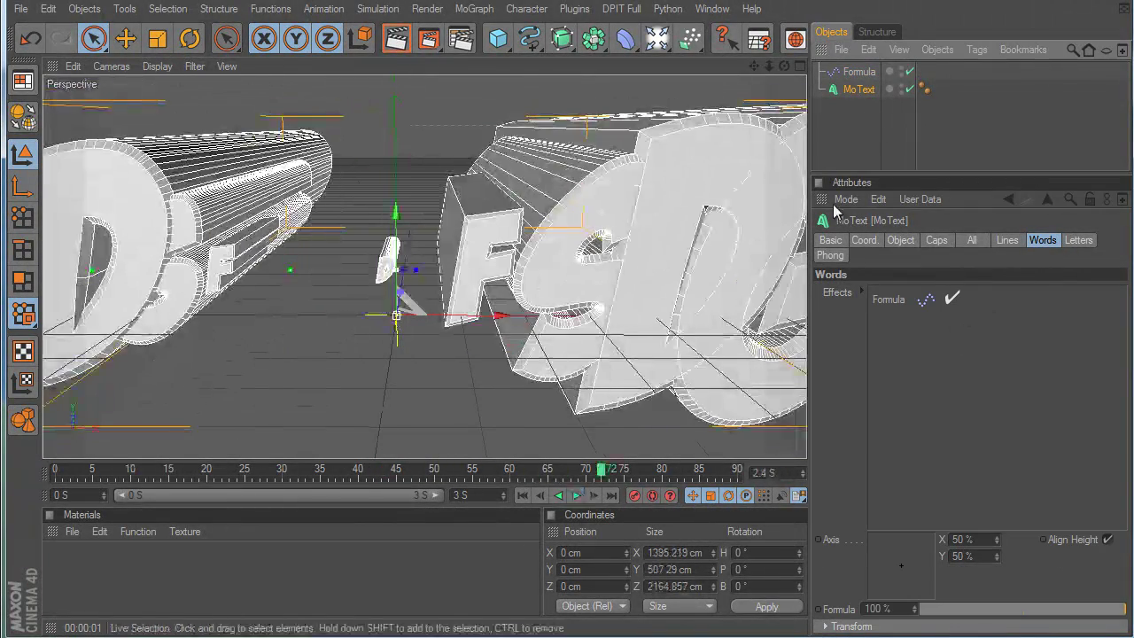
click(1078, 240)
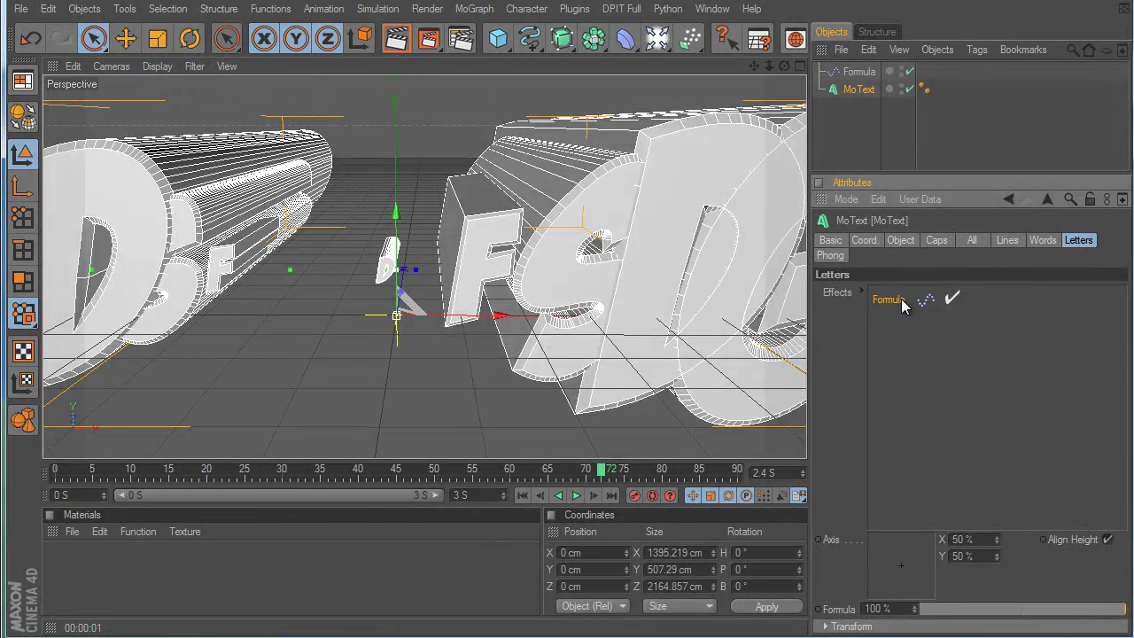
key(Delete)
click(852, 74)
click(857, 93)
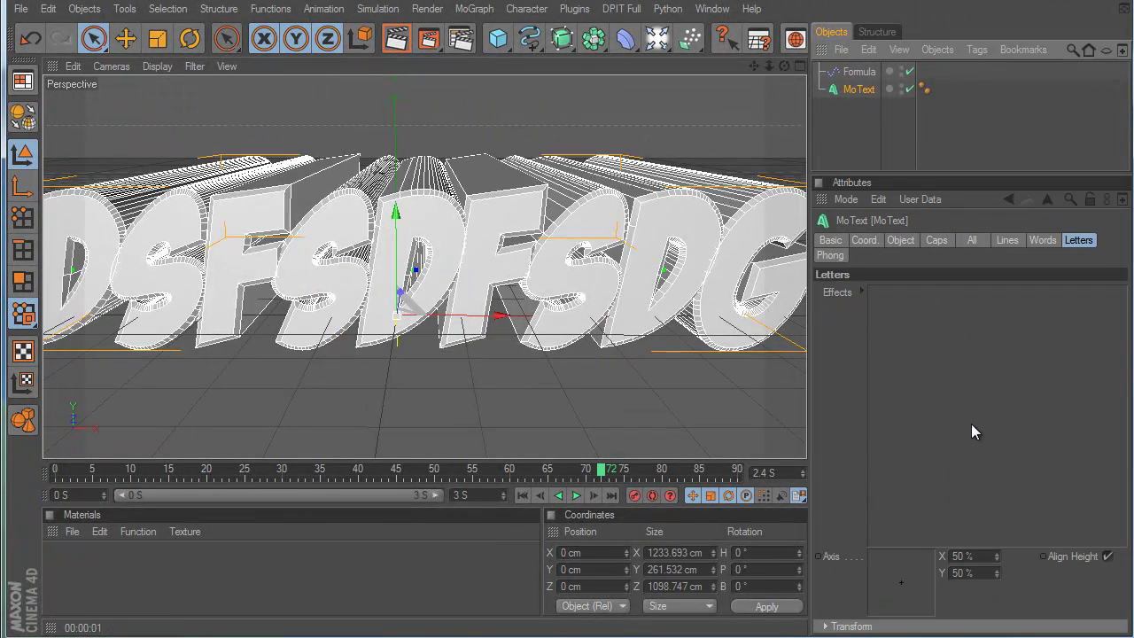
Replace the MoText text with "YOU SUCK" and play the animation to preview the effector acting on whole words
click(902, 237)
drag(941, 343, 716, 296)
text(Y)
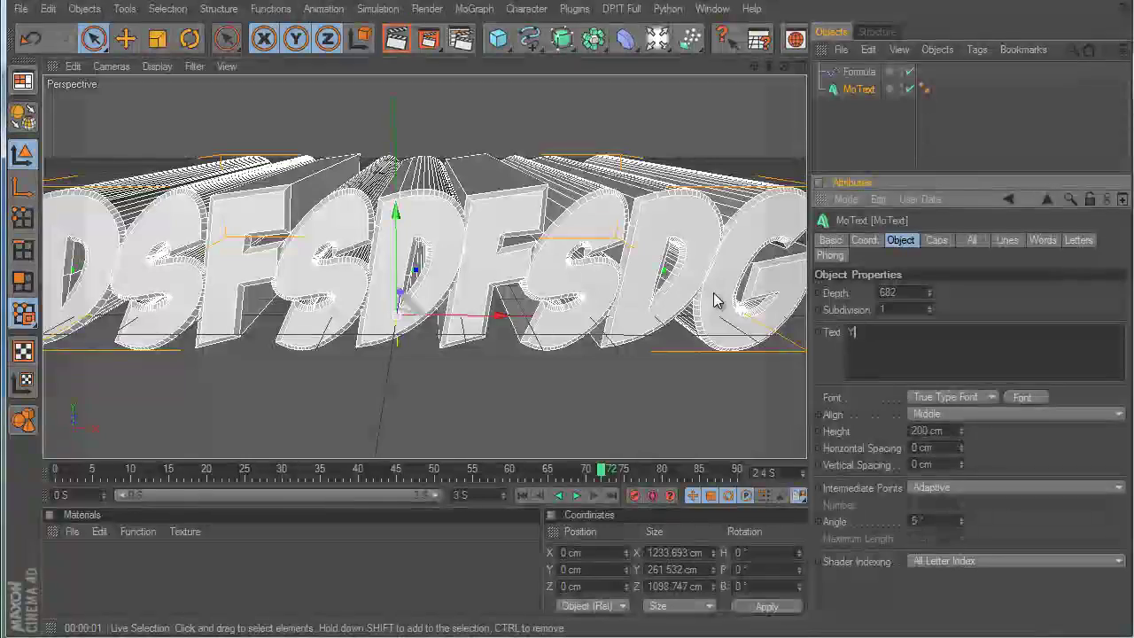
text(OU SUCK)
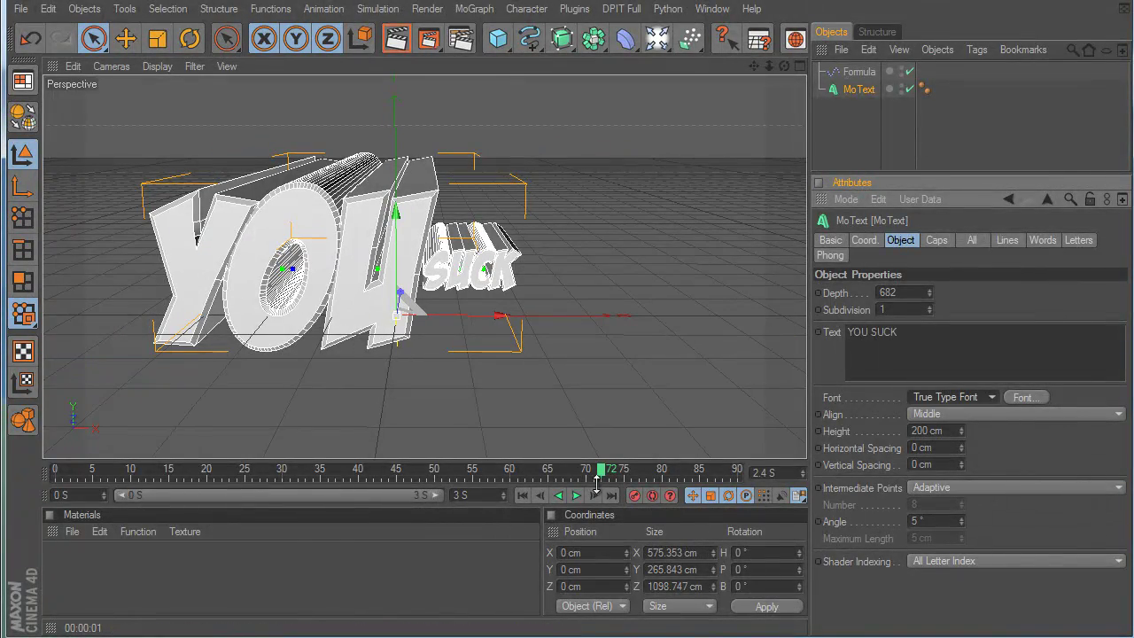
click(576, 495)
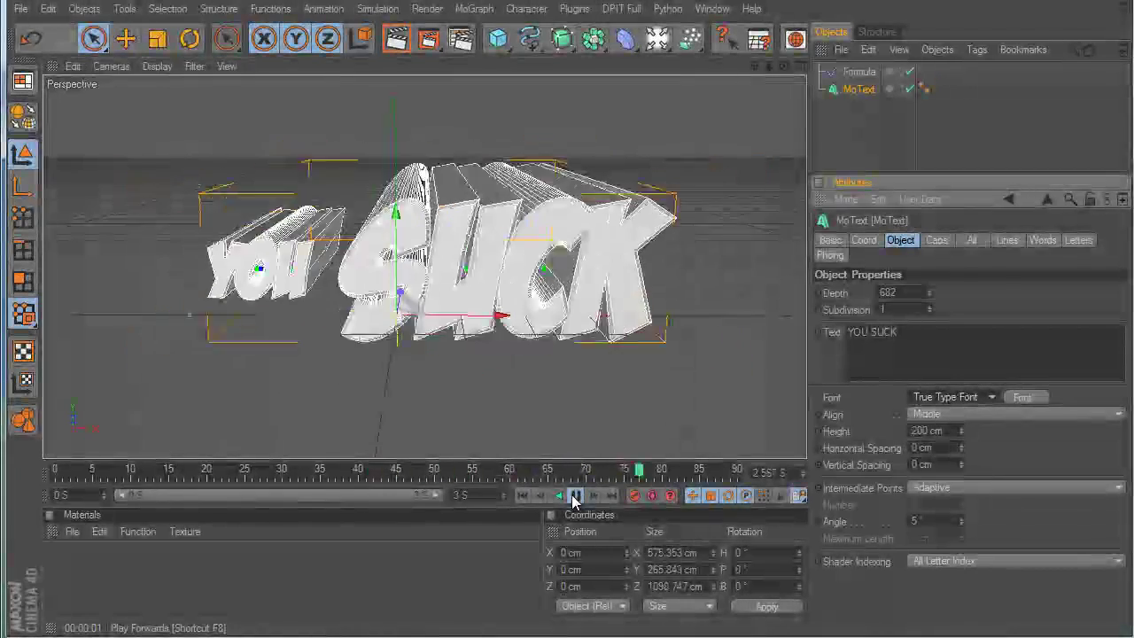
click(575, 495)
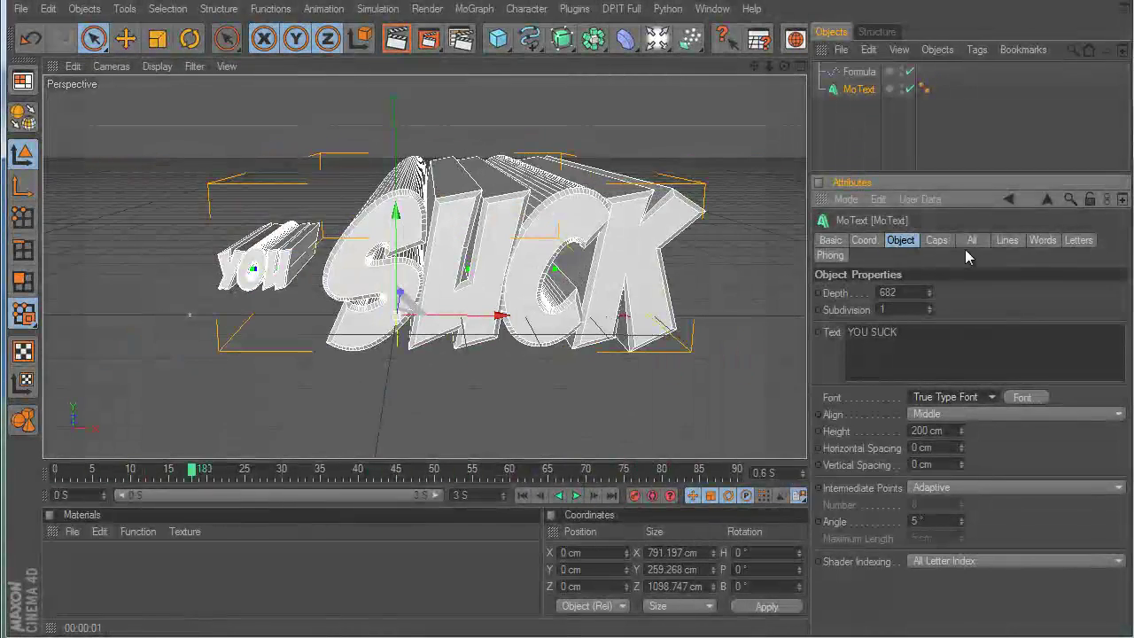
Remove the Formula effector from the MoText's Words effects, delete the effector object, and reselect the MoText
click(1079, 242)
click(1043, 240)
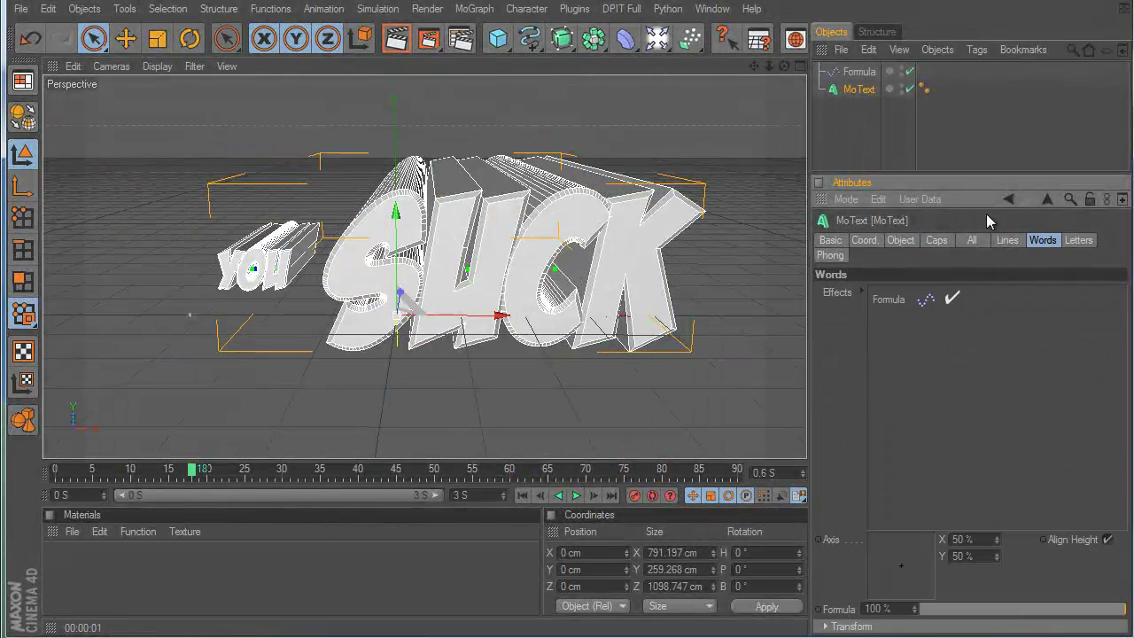
click(906, 301)
key(Delete)
mouse_move(859, 72)
mouse_down()
mouse_move(906, 181)
mouse_move(859, 73)
mouse_up()
key(Delete)
click(853, 72)
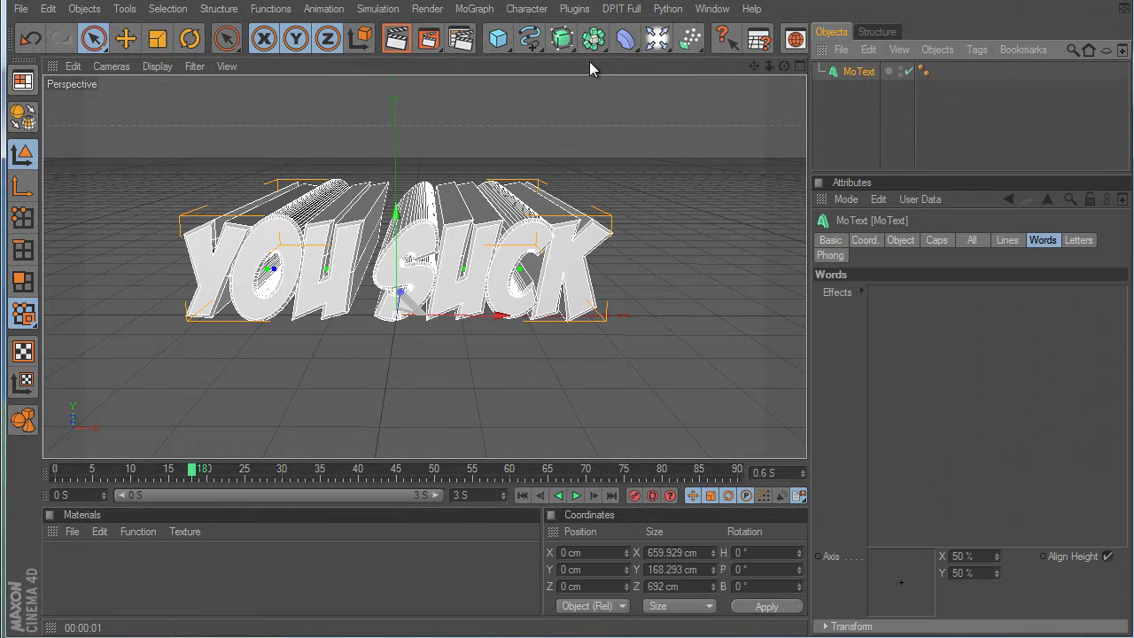
Add a MoGraph Random effector to the MoText, preview it, and enable and adjust its rotation parameters
click(474, 9)
mouse_move(532, 34)
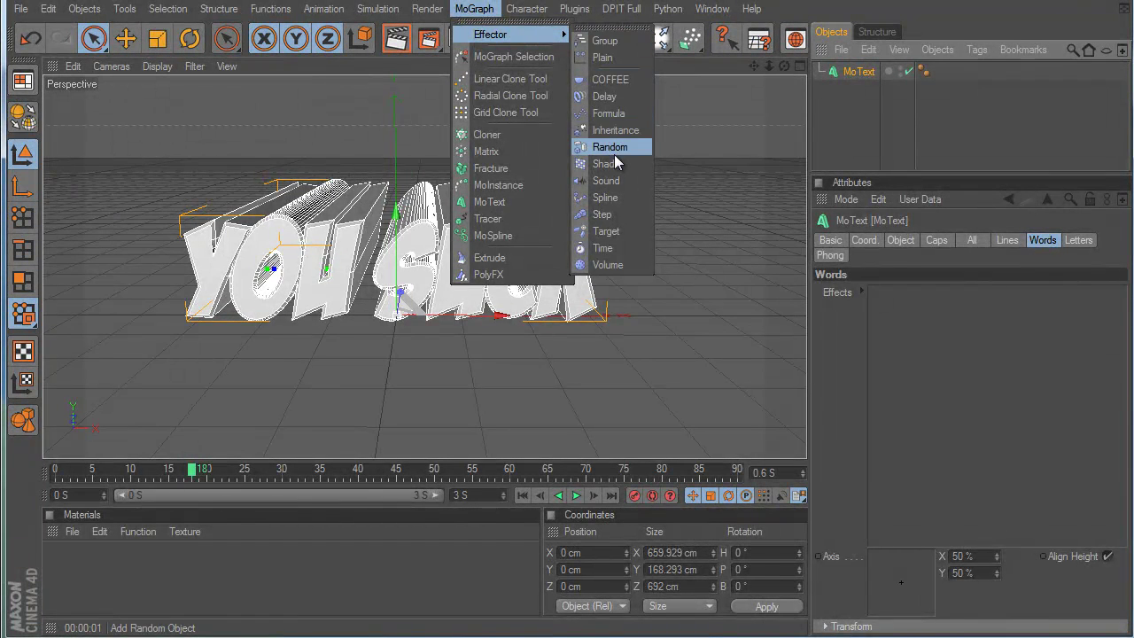
click(610, 147)
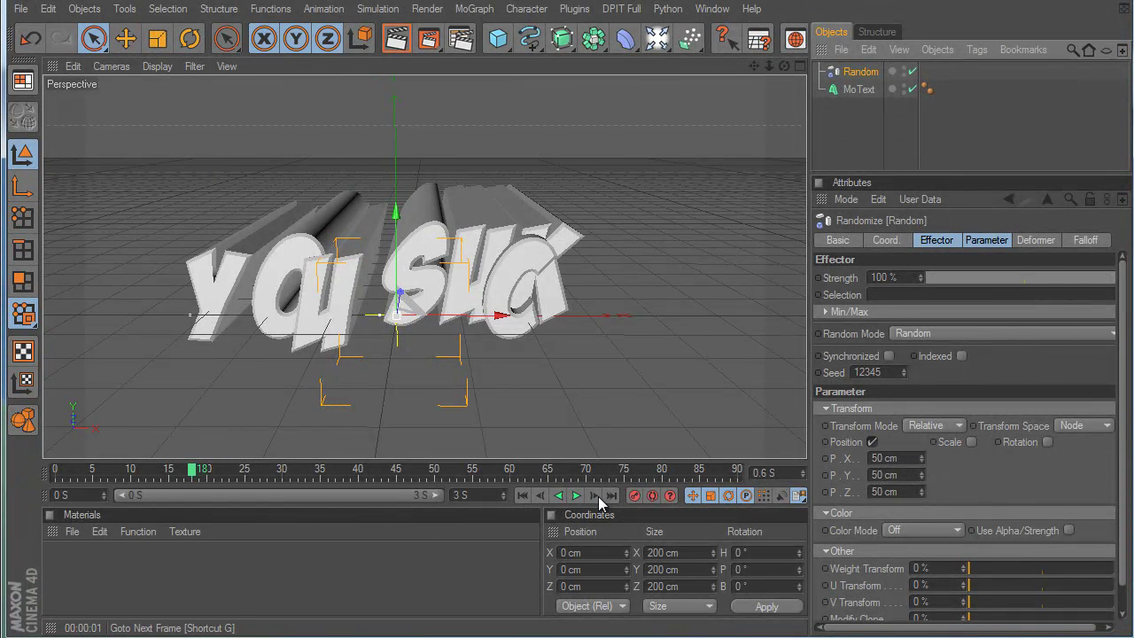
click(575, 495)
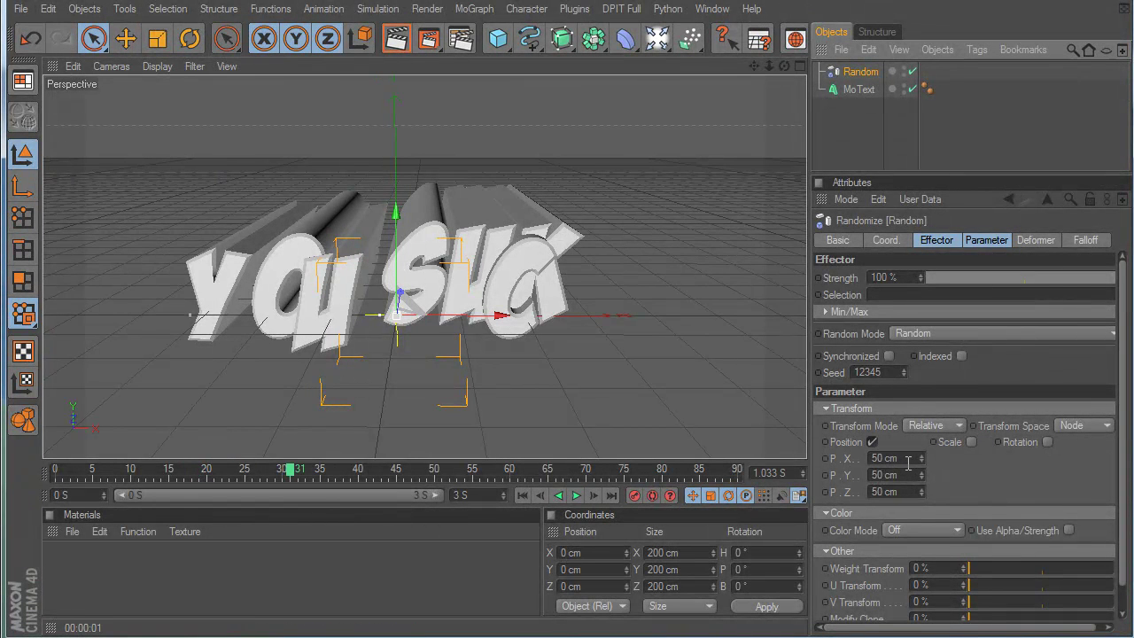
click(1047, 441)
drag(1097, 459, 1101, 492)
Delete both the Random effector and the MoText object to empty the scene
drag(892, 131, 823, 50)
key(Delete)
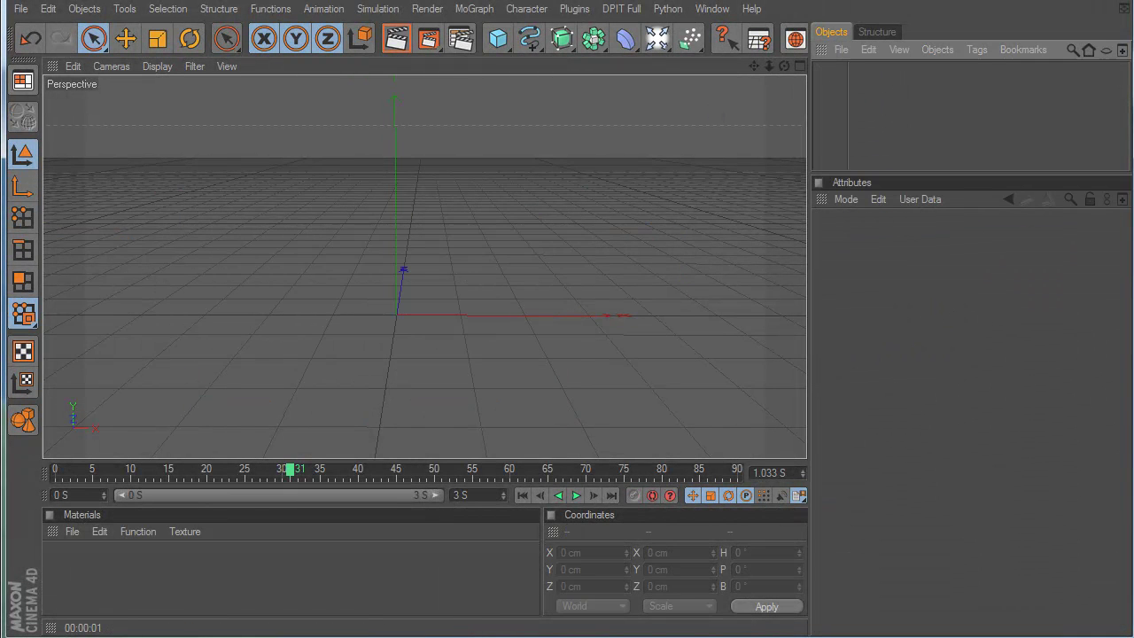
Compare the last two text renders in the Picture Viewer history, without and with Ambient Occlusion, and close the viewer
drag(1133, 97, 284, 28)
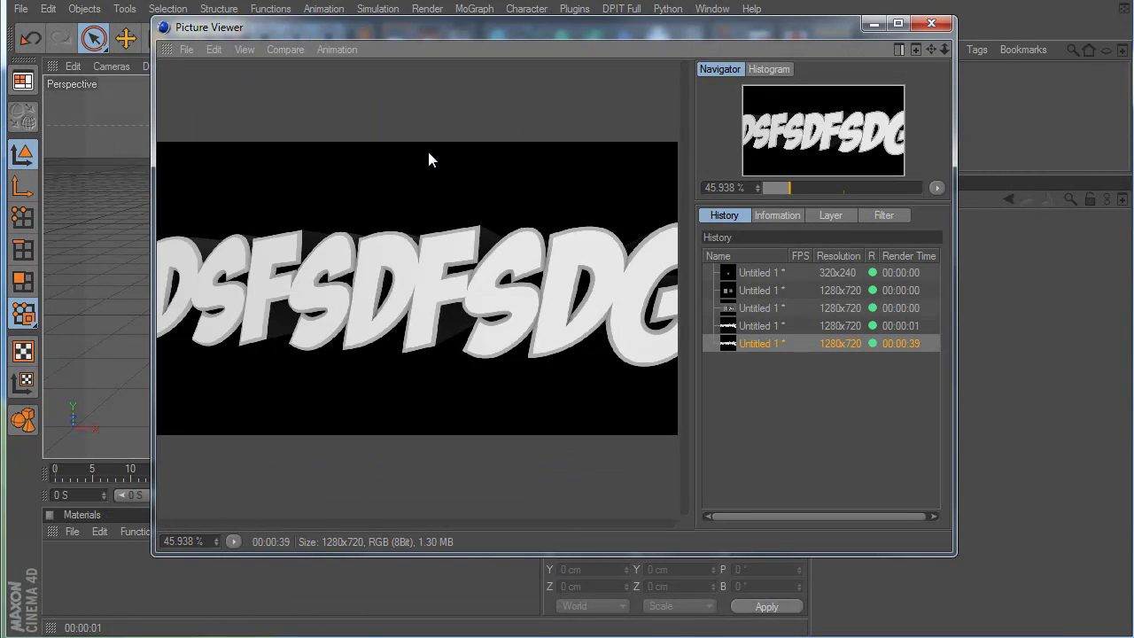
click(776, 325)
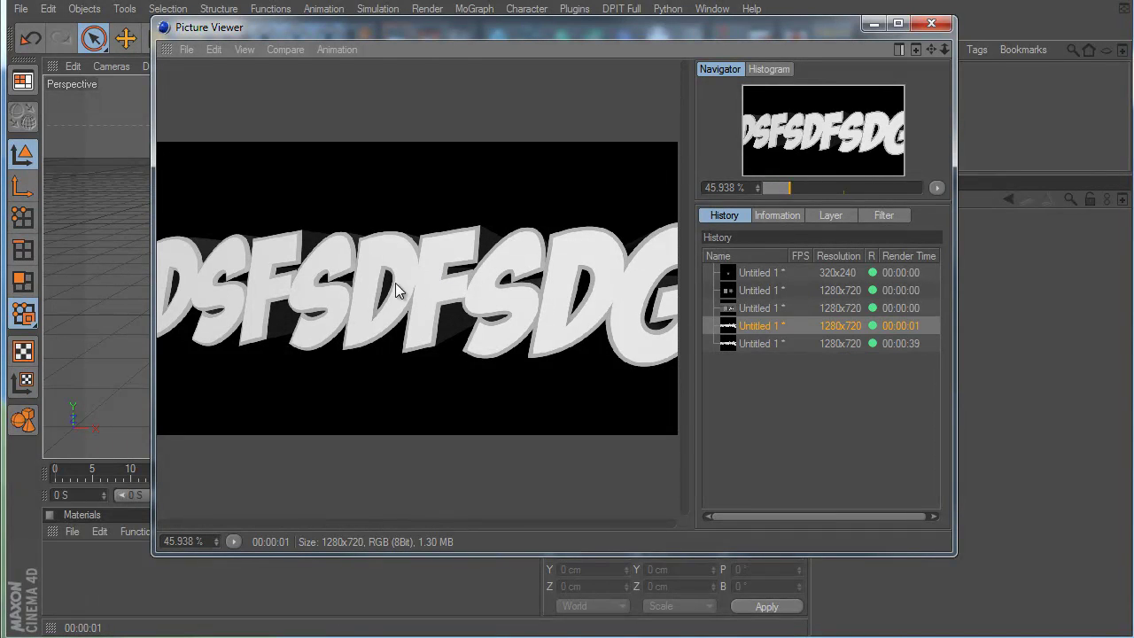
click(758, 342)
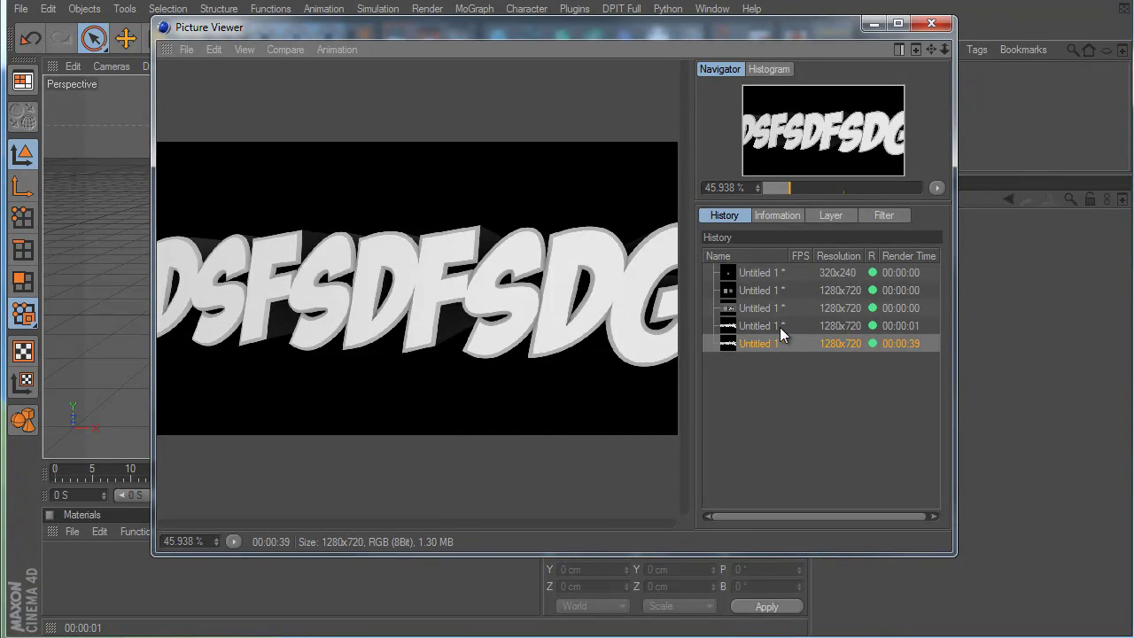
click(779, 327)
click(776, 343)
click(777, 326)
click(776, 342)
click(776, 310)
click(774, 328)
click(770, 341)
click(941, 27)
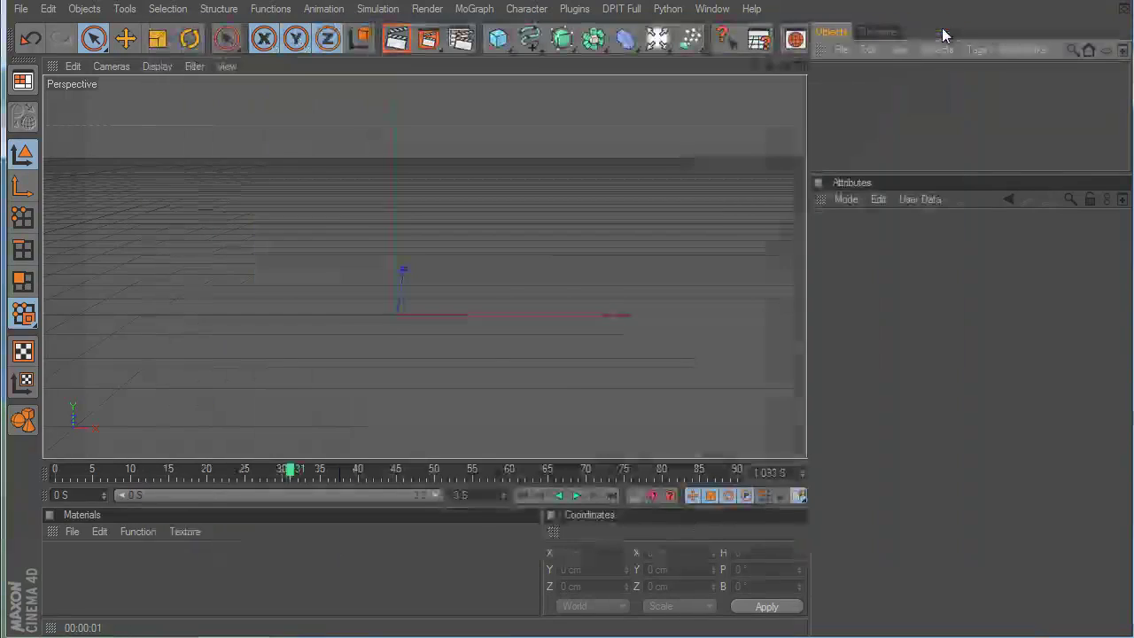
Add a MoGraph Cloner object to the empty scene
click(482, 10)
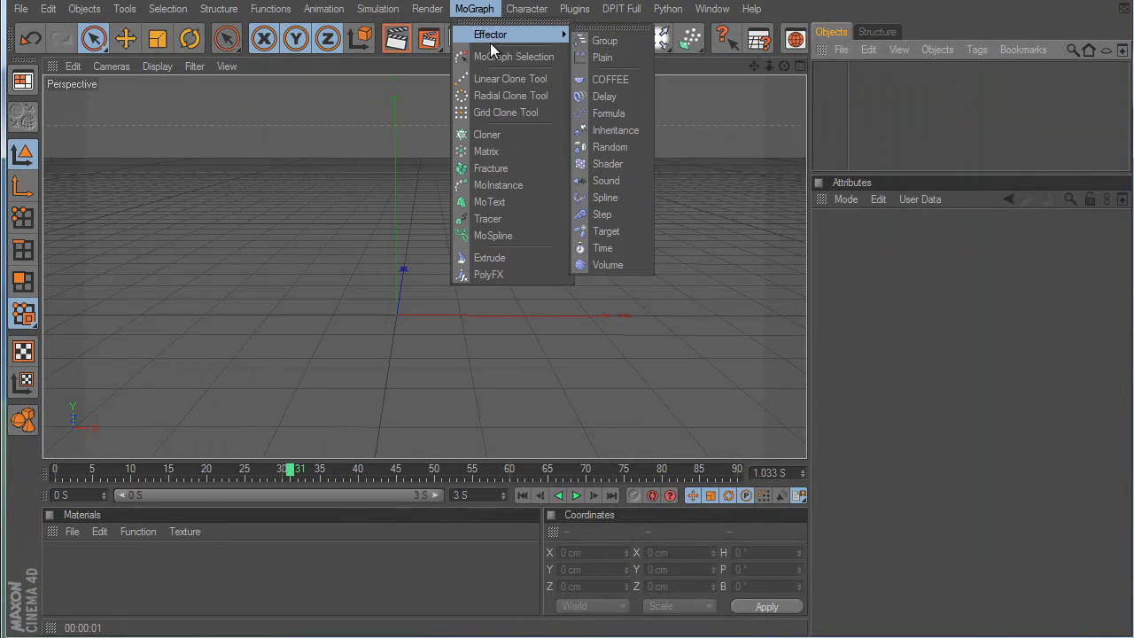
click(483, 135)
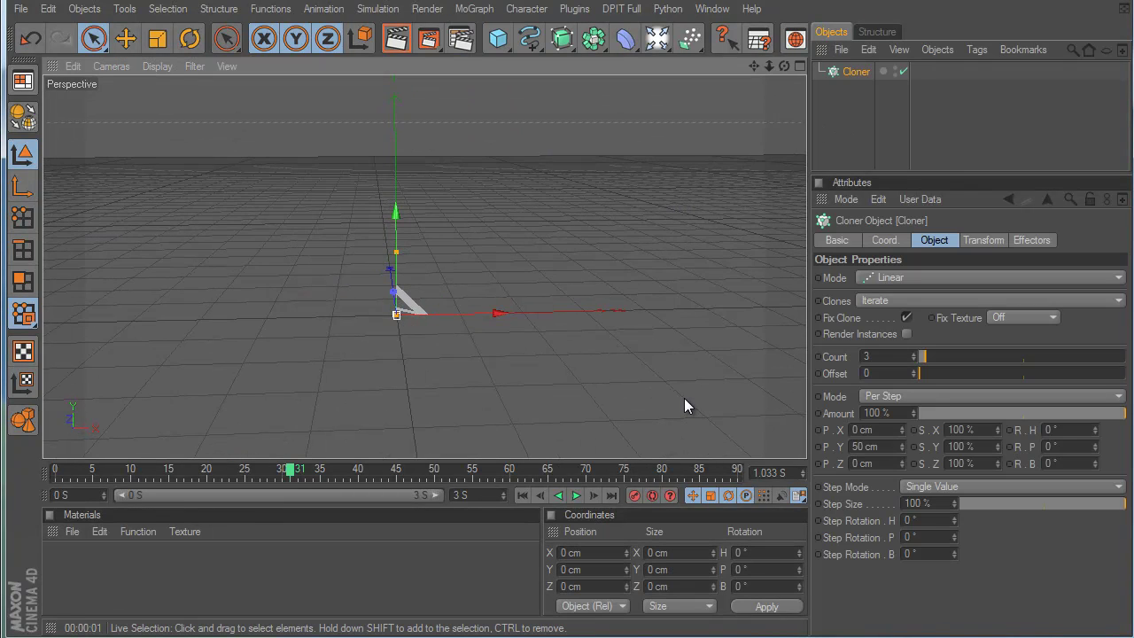
key(ctrl+r)
Add a sphere primitive, scale it down to about 149 cm across, and make it a child of the Cloner
drag(505, 42, 651, 50)
key(t)
drag(685, 405, 631, 409)
drag(868, 78, 856, 91)
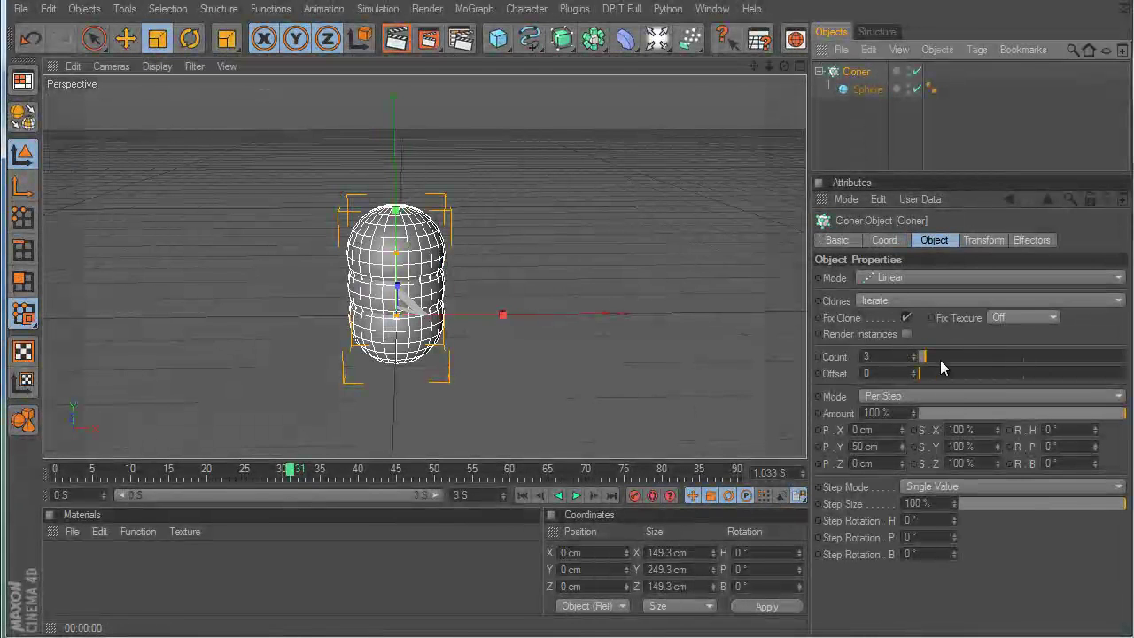
Switch the Cloner's mode to Radial and enable Render Instances
click(884, 280)
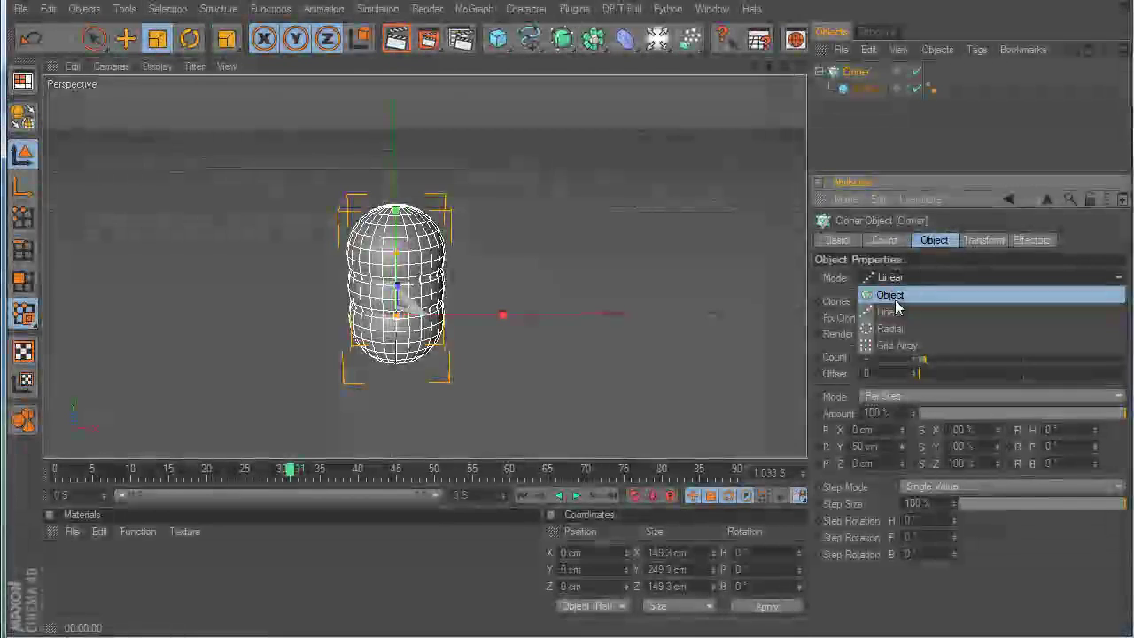
click(914, 329)
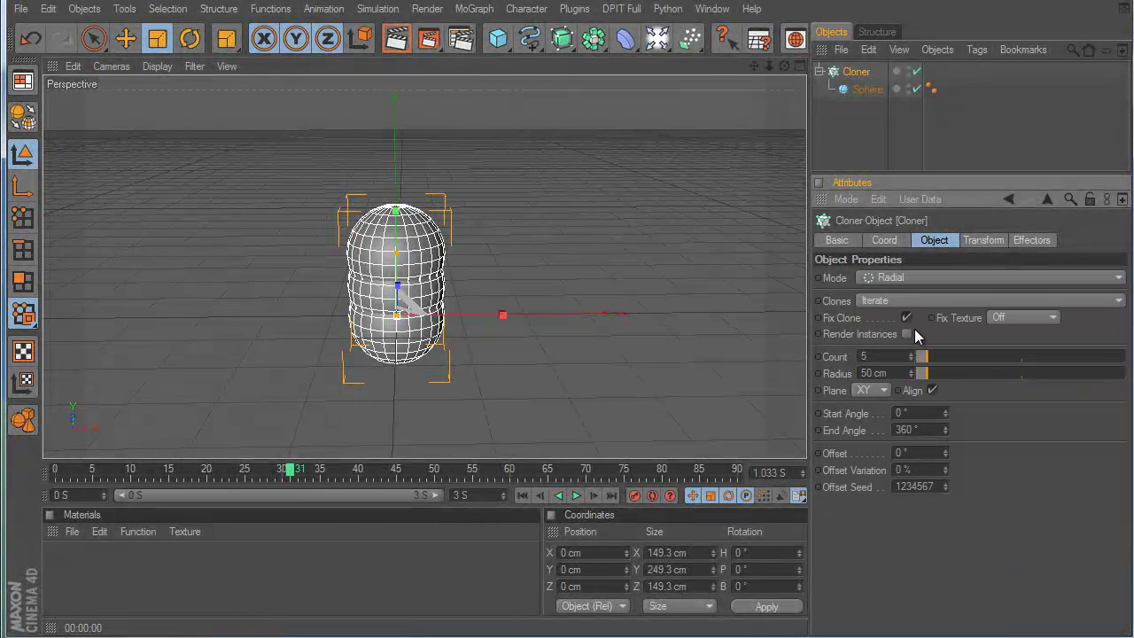
click(905, 280)
click(869, 121)
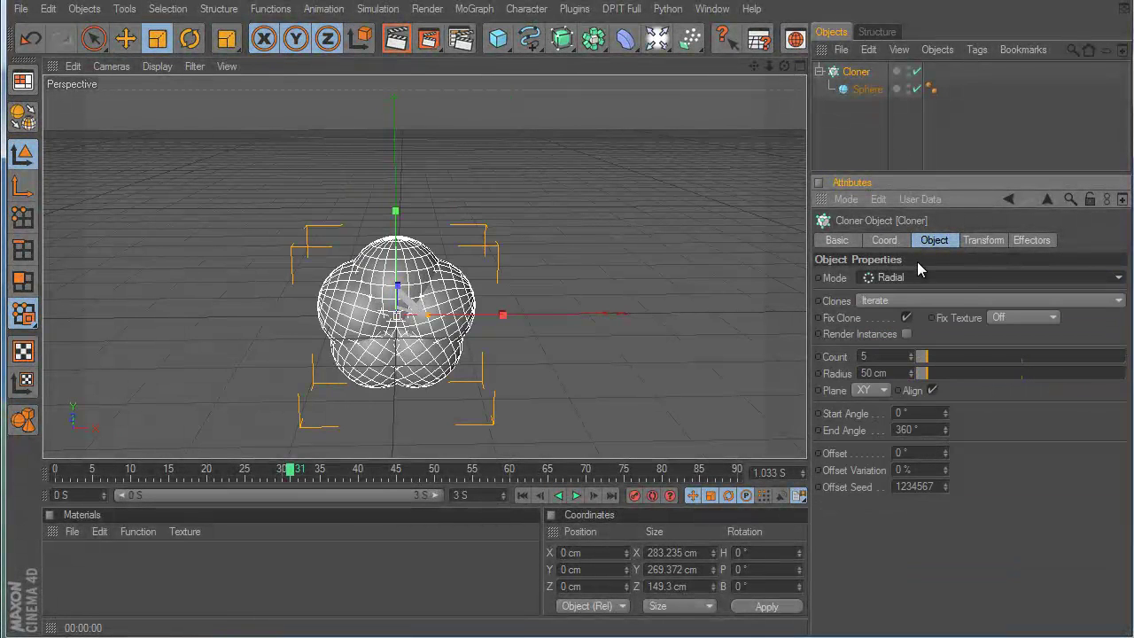
click(906, 334)
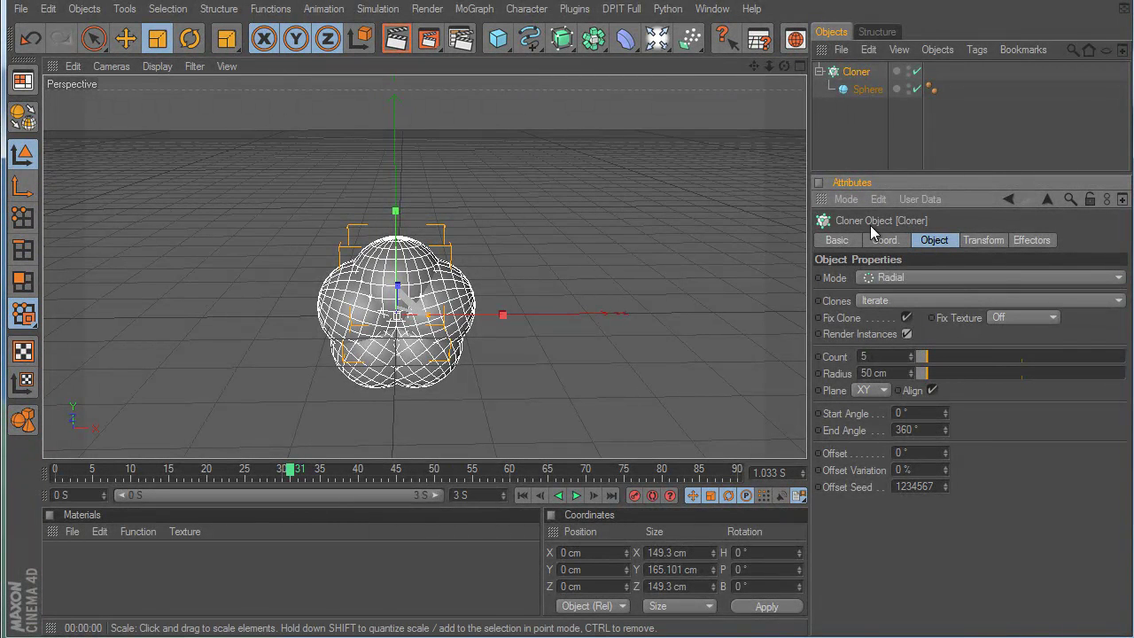
Arrange the radial clones in the XZ plane with a count of 14 and a radius of 460 cm
drag(932, 359, 959, 381)
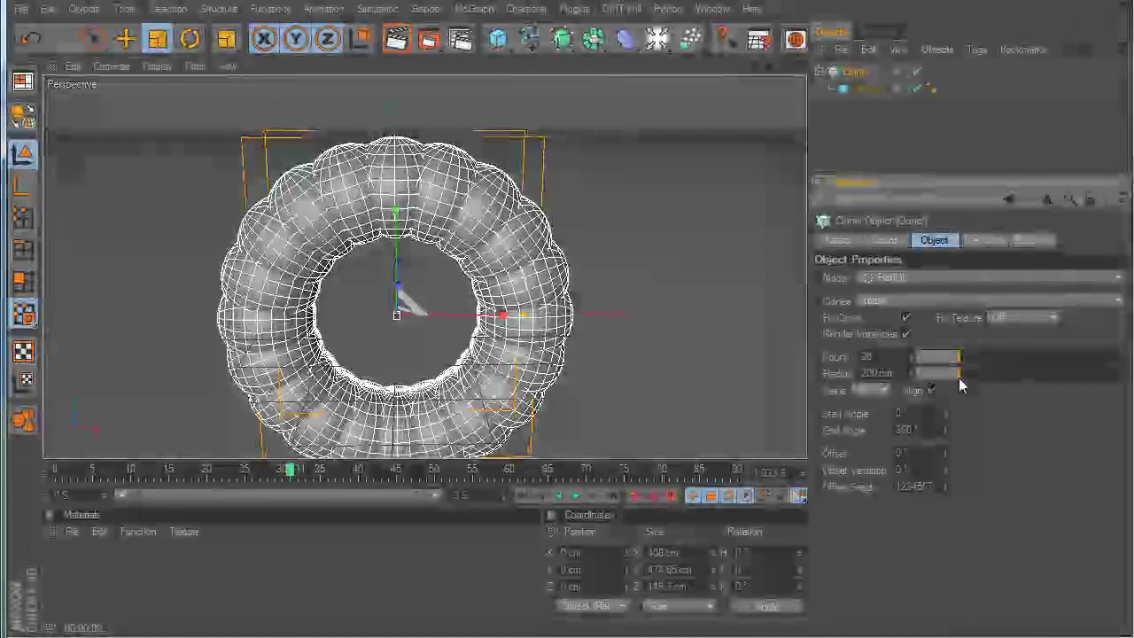
click(881, 390)
click(866, 441)
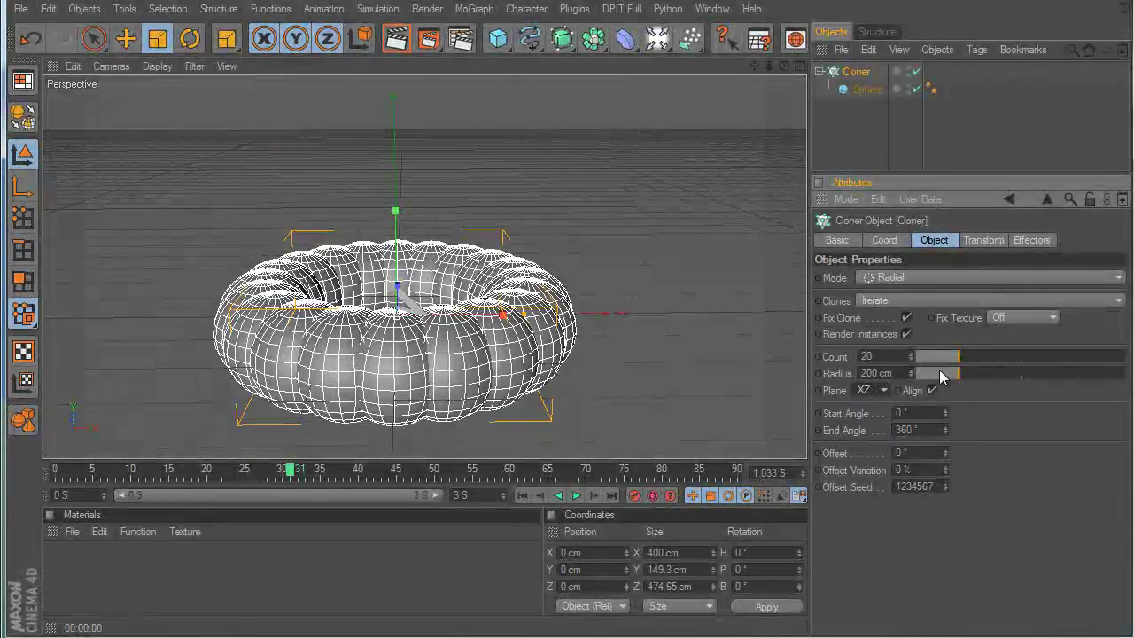
mouse_move(964, 359)
mouse_down()
mouse_move(1007, 365)
mouse_move(942, 365)
mouse_move(1028, 383)
mouse_move(937, 380)
mouse_move(1032, 376)
mouse_up()
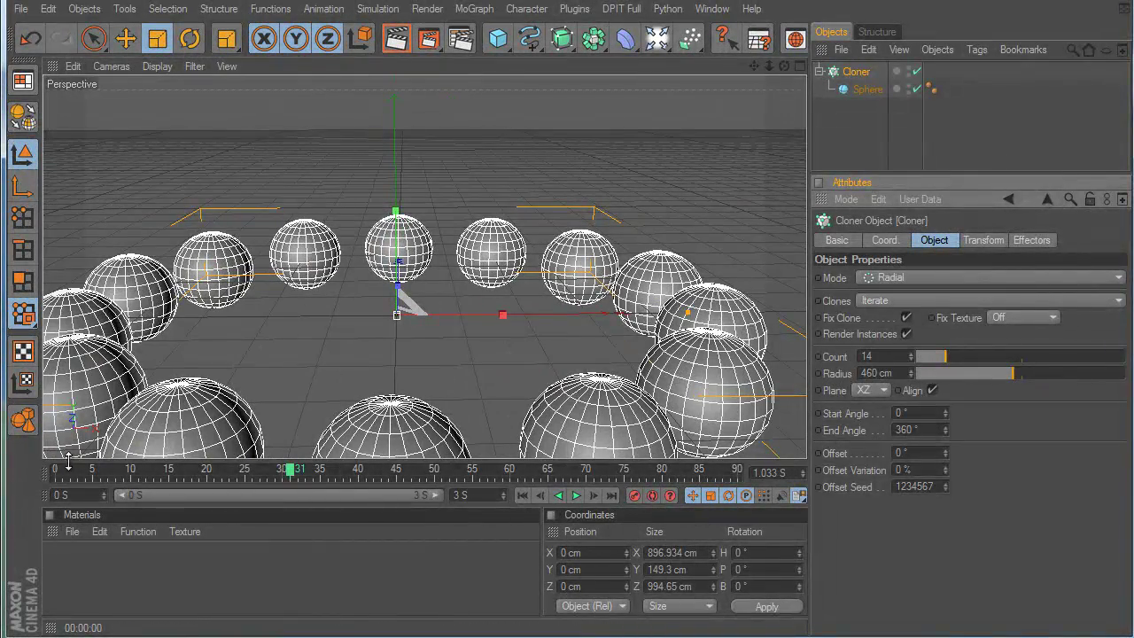
Try animating the Cloner's radius from a keyframe at frame 0 to 851 cm at frame 28, scrub the result, and undo the changes
click(523, 496)
ctrl+click(817, 373)
drag(299, 482, 268, 474)
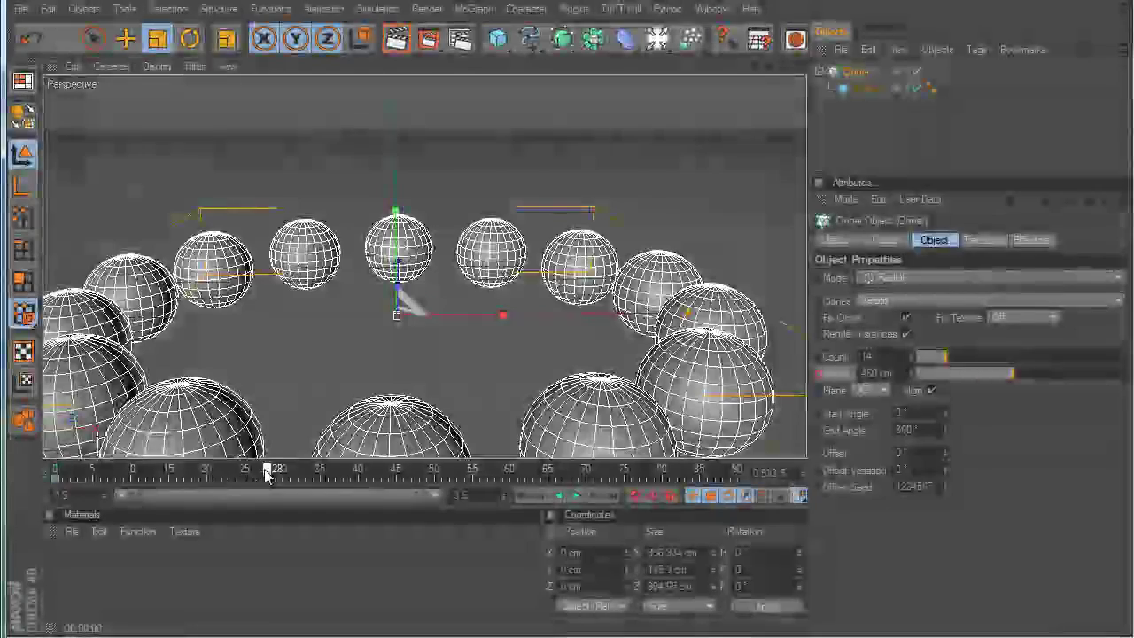
drag(960, 383, 1095, 377)
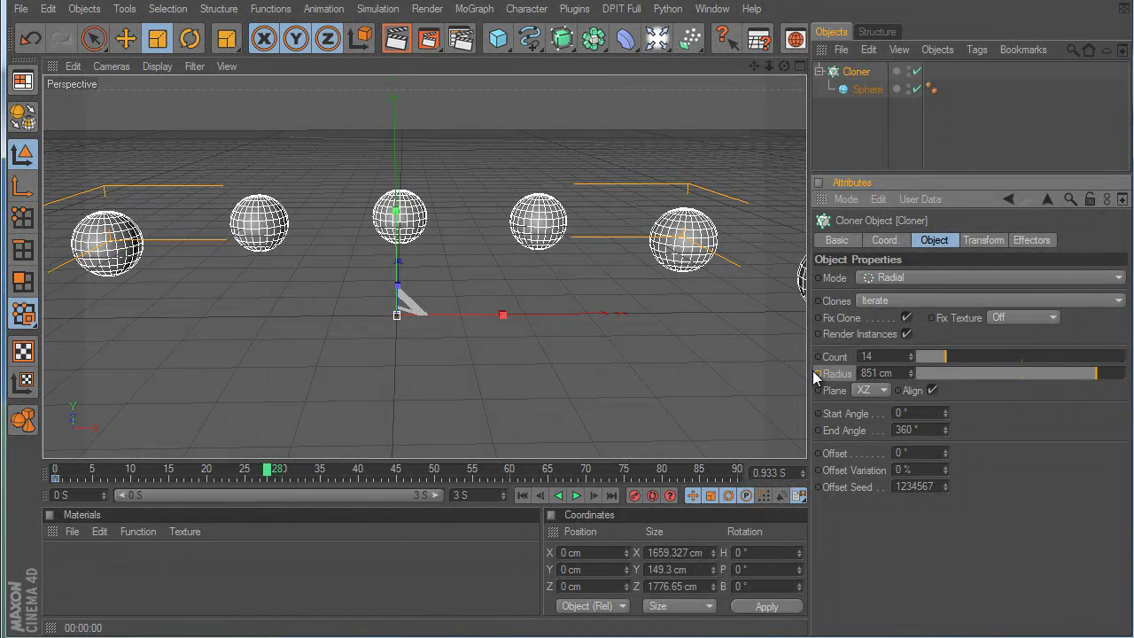
click(110, 476)
mouse_move(97, 476)
mouse_down()
mouse_move(233, 473)
mouse_move(109, 472)
mouse_up()
key(ctrl+z)
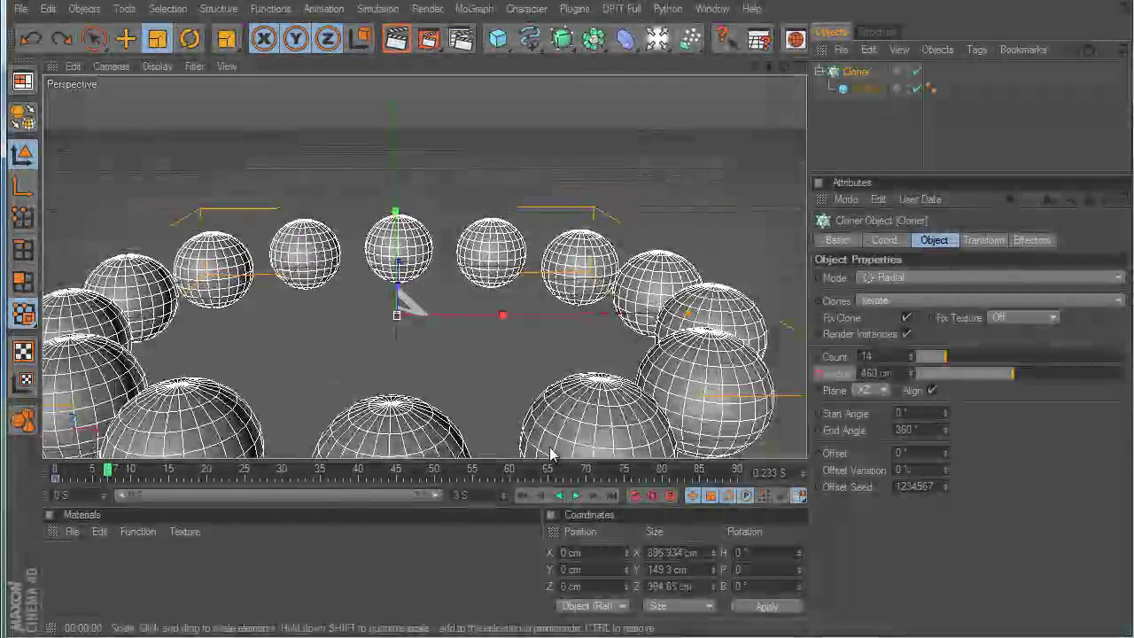
Set the radial clones' plane to XY and switch the Cloner's mode to Linear
click(921, 280)
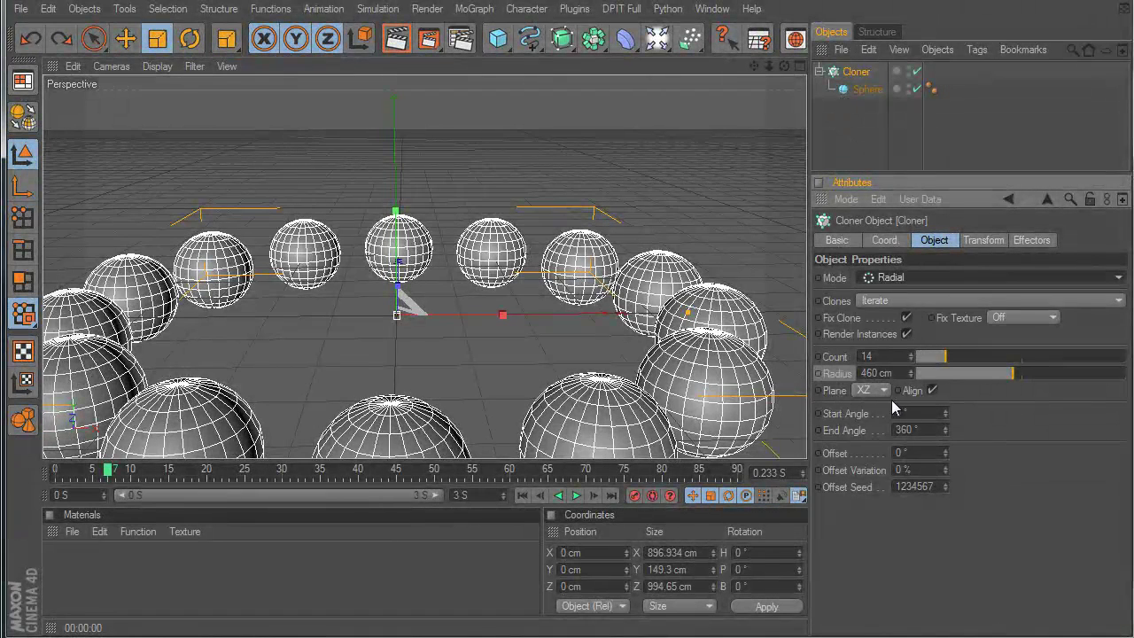
click(872, 390)
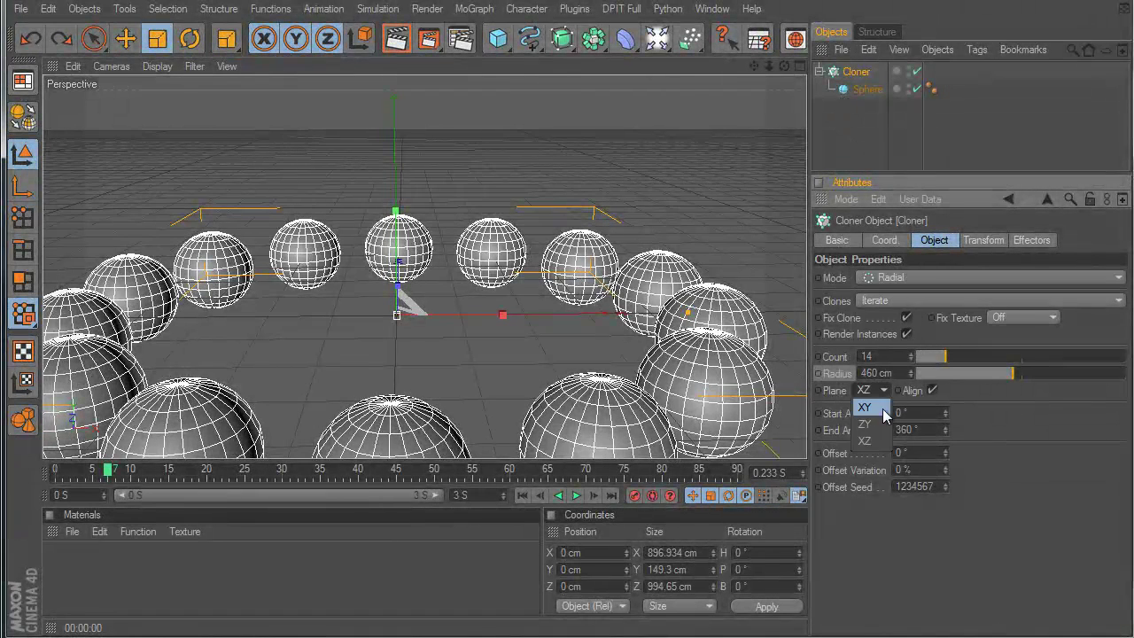
click(877, 406)
click(890, 279)
click(900, 311)
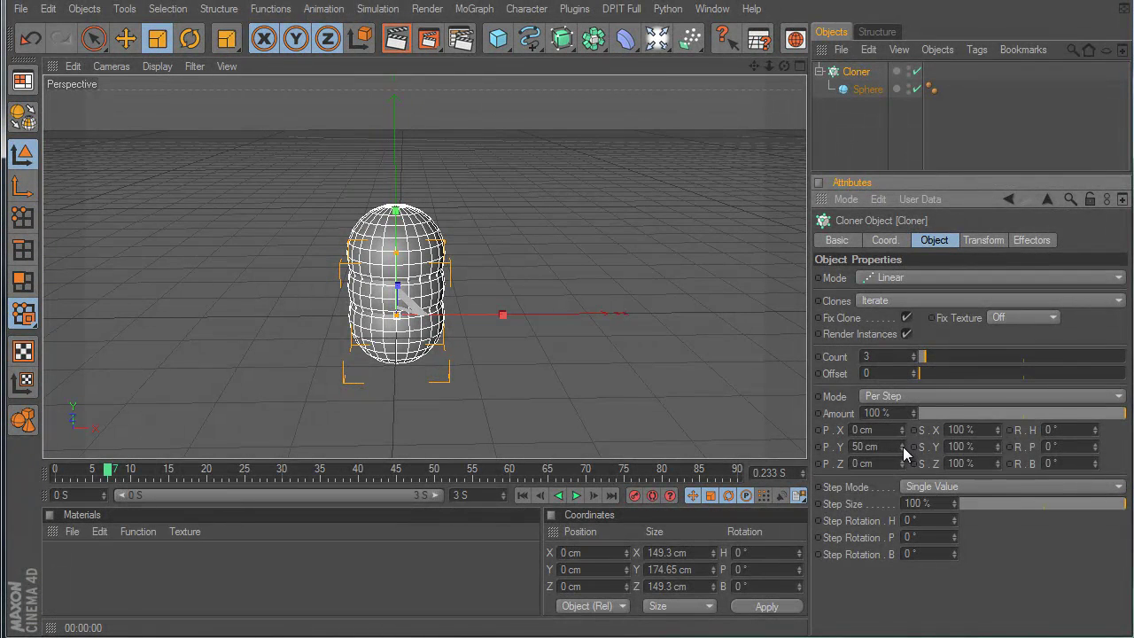
Increase the linear clone count to 20 and set the Y offset per step to 84 cm
drag(908, 444, 900, 450)
scroll(454, 239, down, 3)
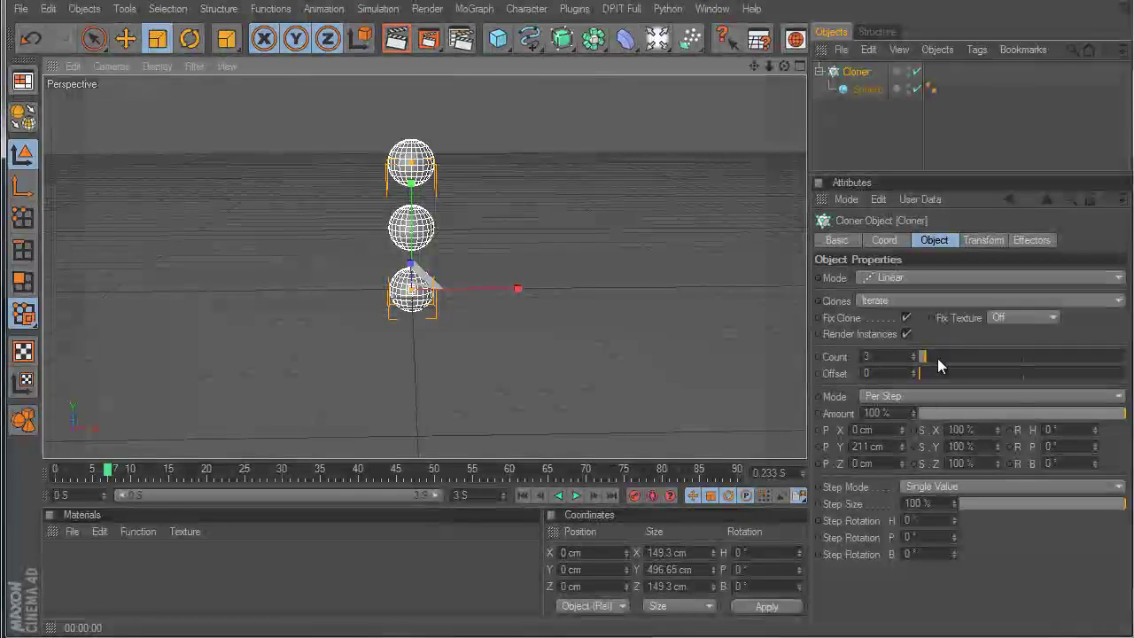
drag(929, 357, 961, 355)
alt+middle_drag(595, 173, 630, 263)
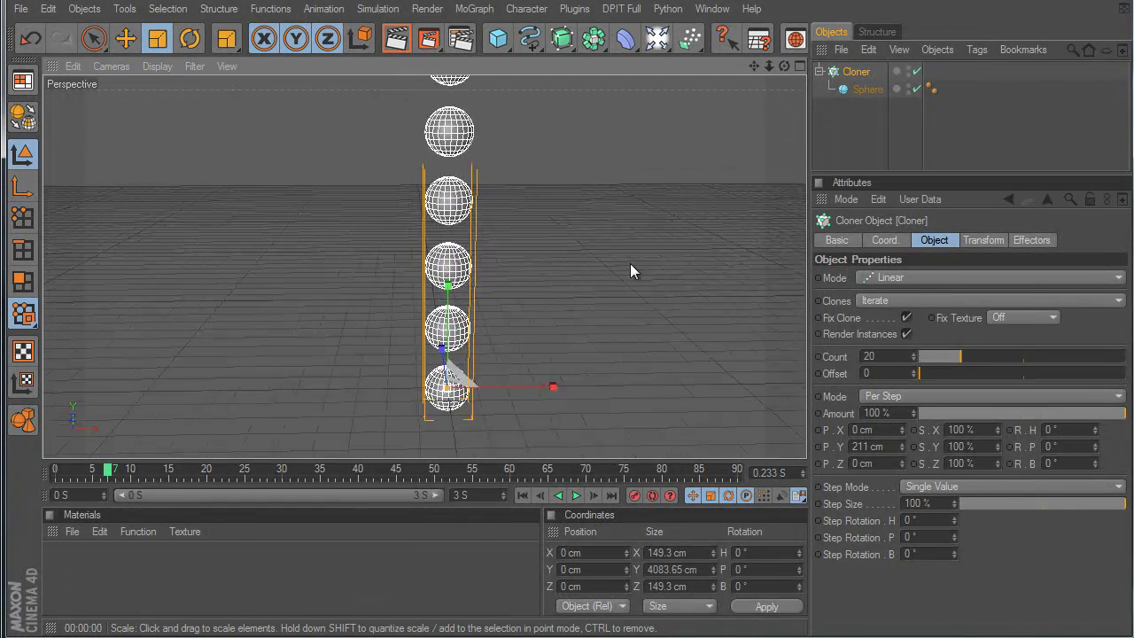
drag(901, 446, 901, 445)
In End Point mode, stretch the linear clones into a diagonal row of 5, and return the mode to Per Step
click(905, 396)
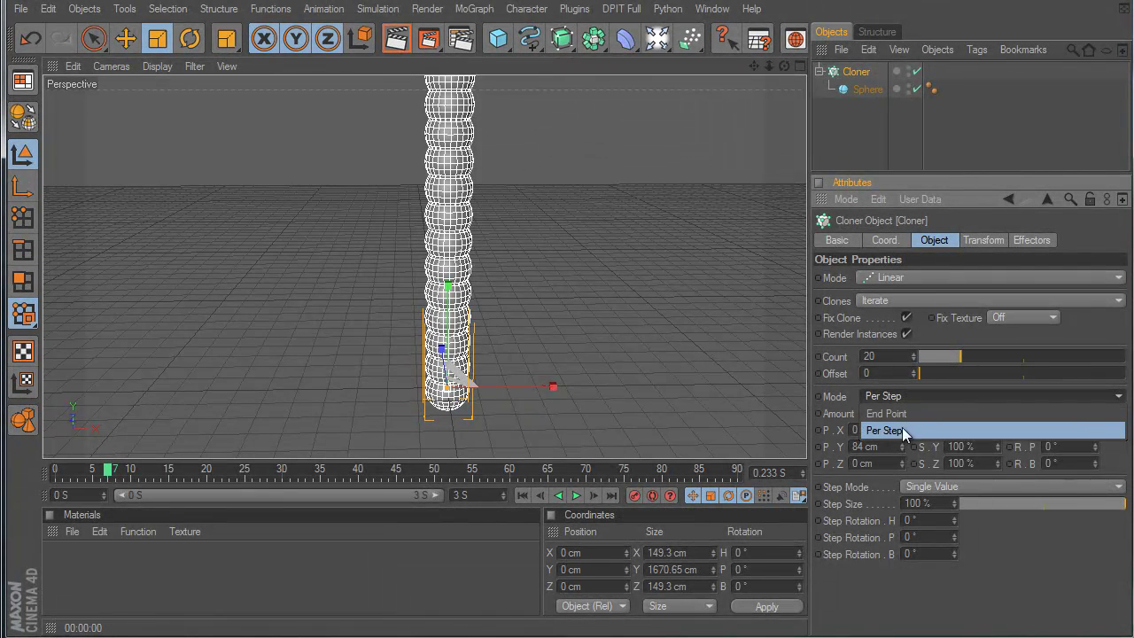
click(906, 412)
mouse_move(902, 447)
mouse_down()
mouse_move(900, 567)
mouse_move(902, 458)
mouse_up()
drag(453, 132, 645, 156)
mouse_move(960, 358)
mouse_down()
mouse_move(1057, 360)
mouse_move(928, 354)
mouse_up()
click(933, 396)
click(927, 422)
Switch the Cloner's mode to Grid Array and set the grid size to 498 × 400 × 646 cm
click(903, 276)
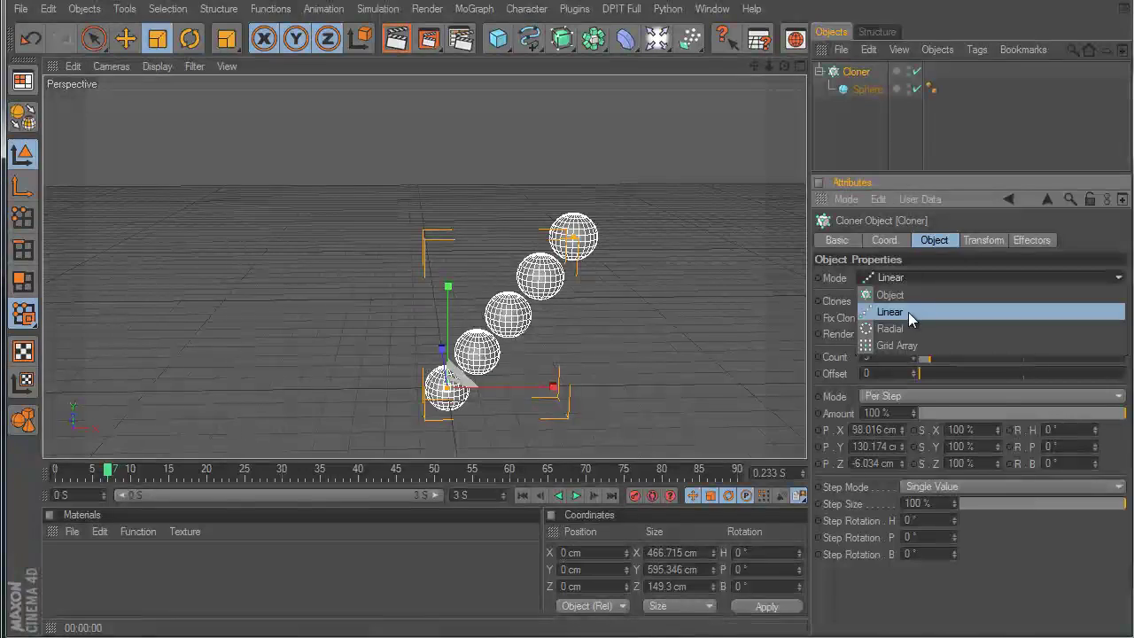
click(912, 345)
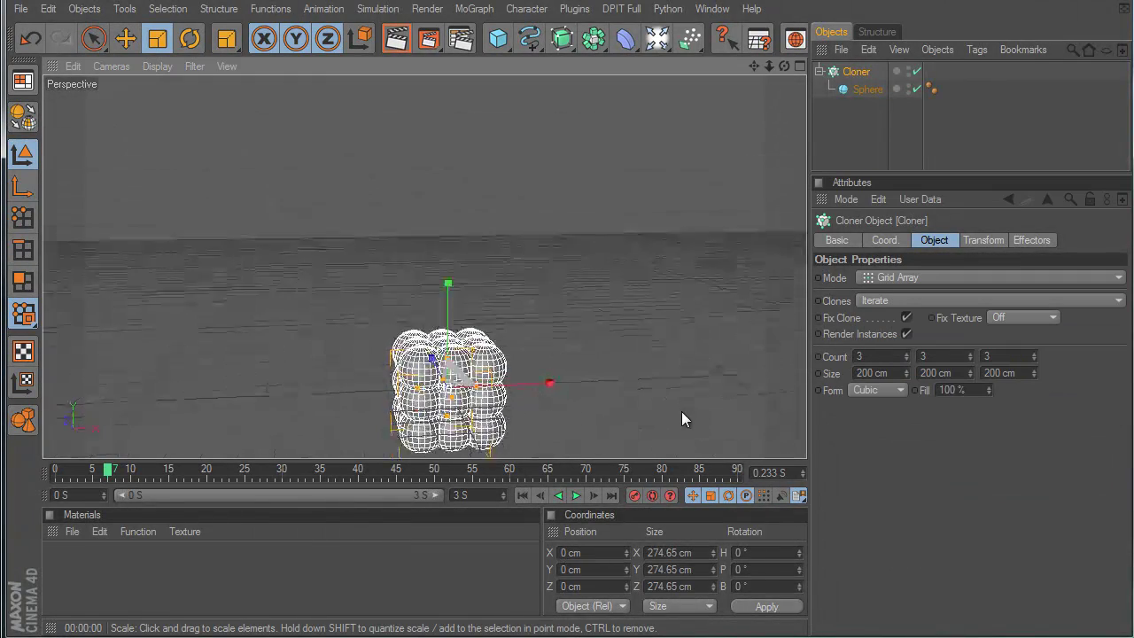
alt+right_drag(681, 411, 627, 355)
alt+middle_drag(627, 355, 683, 398)
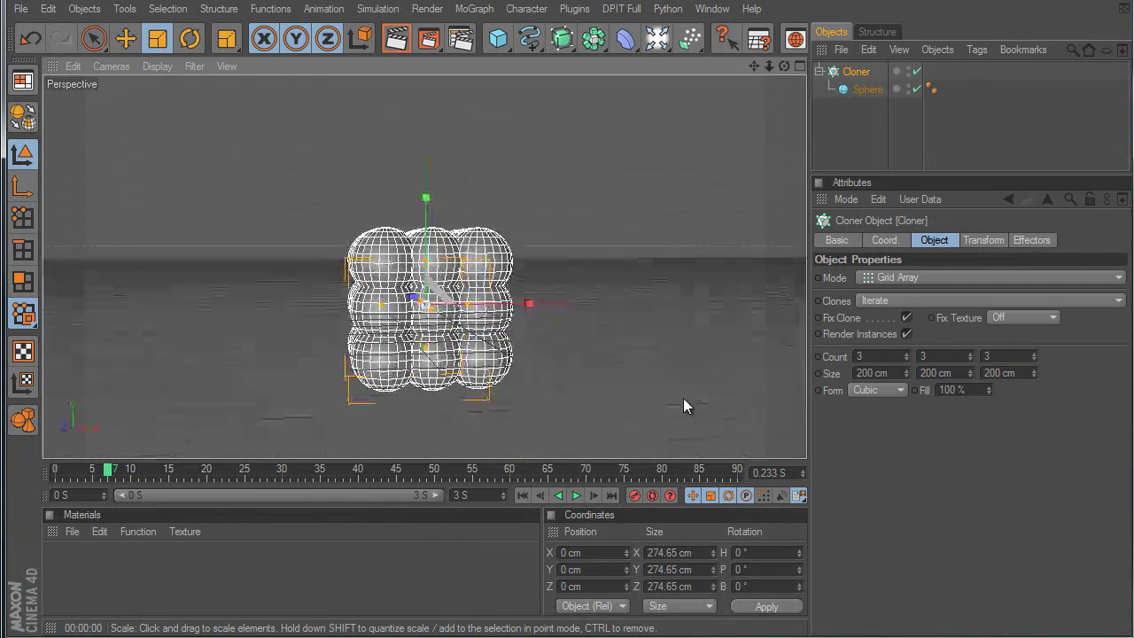
click(902, 372)
mouse_move(905, 371)
mouse_down()
mouse_move(967, 366)
mouse_move(965, 301)
mouse_move(988, 375)
mouse_move(1017, 283)
mouse_move(1061, 378)
mouse_up()
alt+drag(486, 411, 683, 398)
alt+right_drag(443, 292, 541, 225)
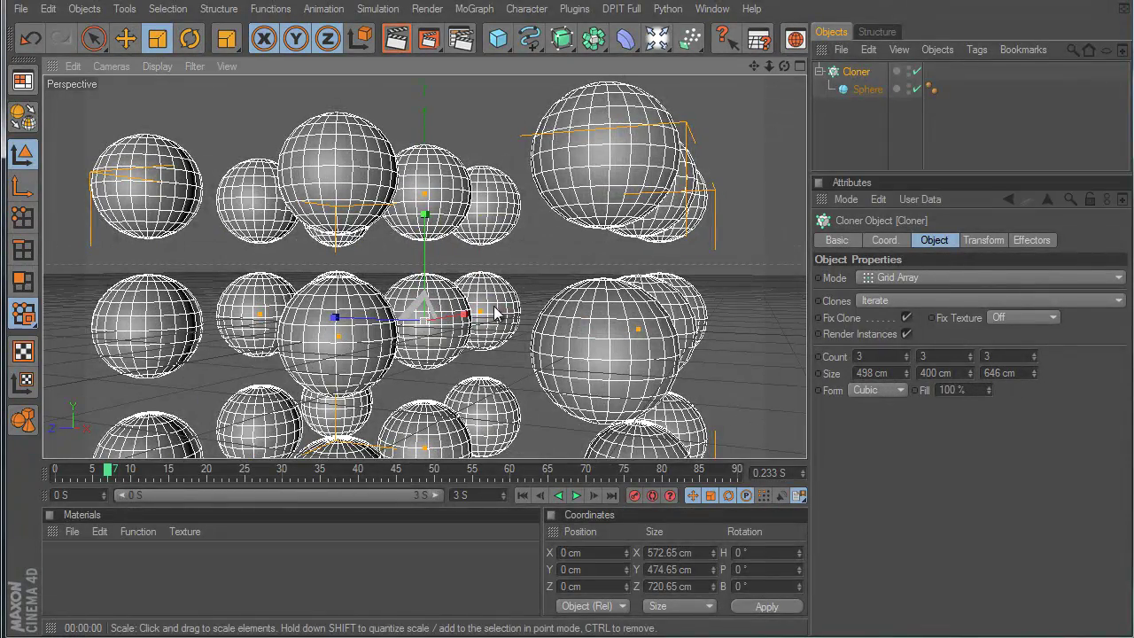
alt+middle_drag(677, 438, 683, 405)
alt+right_drag(630, 293, 570, 334)
alt+drag(639, 244, 696, 303)
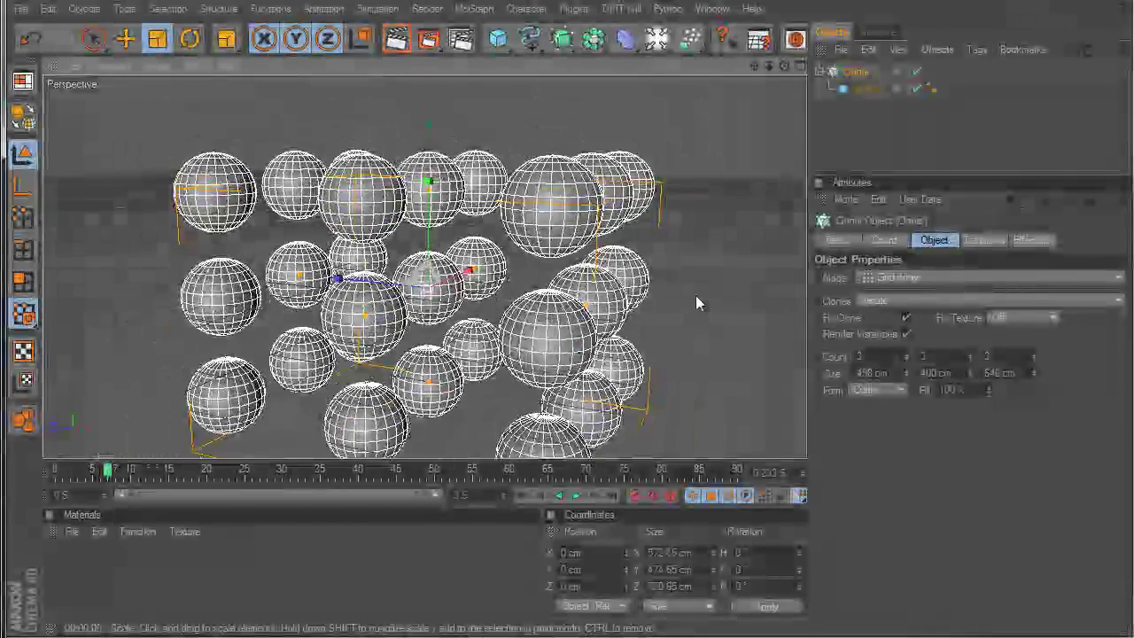
Add a cube in the middle of the grid, enlarge it, and scale the cloned sphere down to about 54 cm
drag(510, 34, 557, 55)
alt+right_drag(562, 230, 551, 266)
click(490, 343)
drag(492, 350, 600, 220)
click(861, 107)
drag(701, 169, 682, 398)
Switch the Cloner's mode to Object and assign the cube as the object to clone onto
click(856, 90)
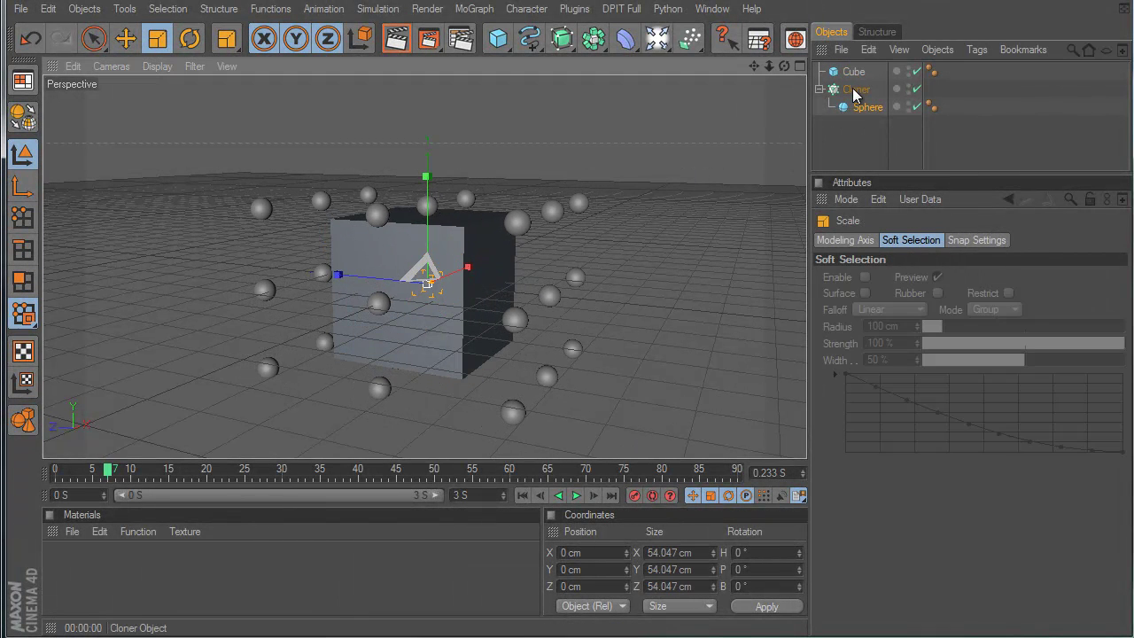
click(895, 277)
click(896, 297)
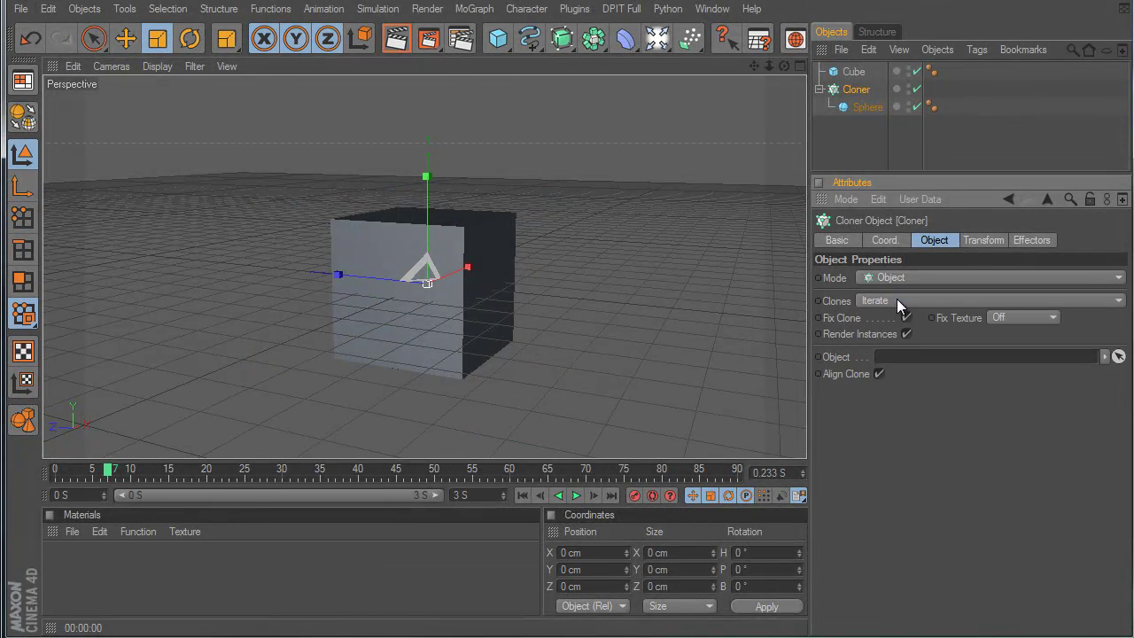
drag(852, 71, 901, 342)
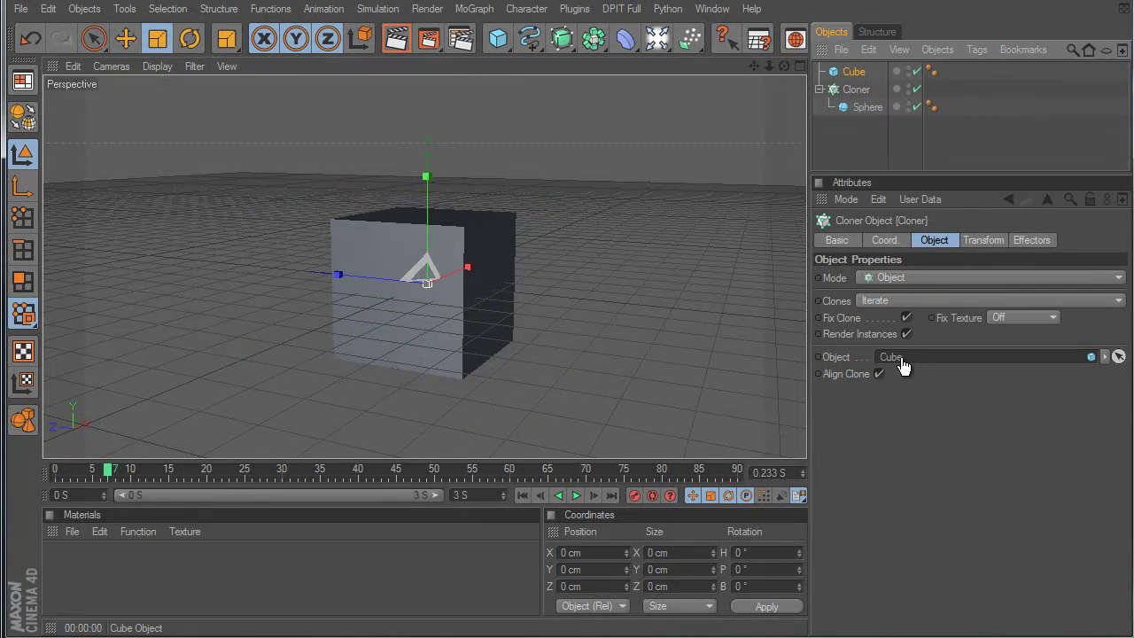
mouse_move(683, 318)
alt+mouse_down()
mouse_move(685, 395)
mouse_move(683, 331)
alt+mouse_up()
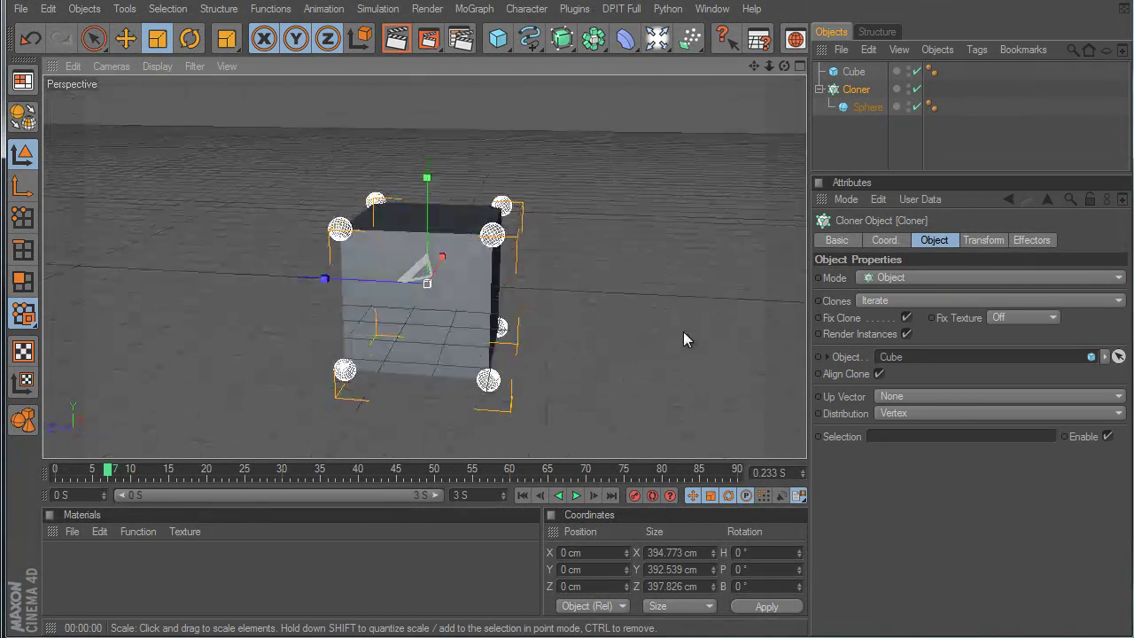
Set the clone distribution on the cube to Edge
scroll(515, 275, up, 5)
alt+drag(671, 392, 491, 245)
click(891, 413)
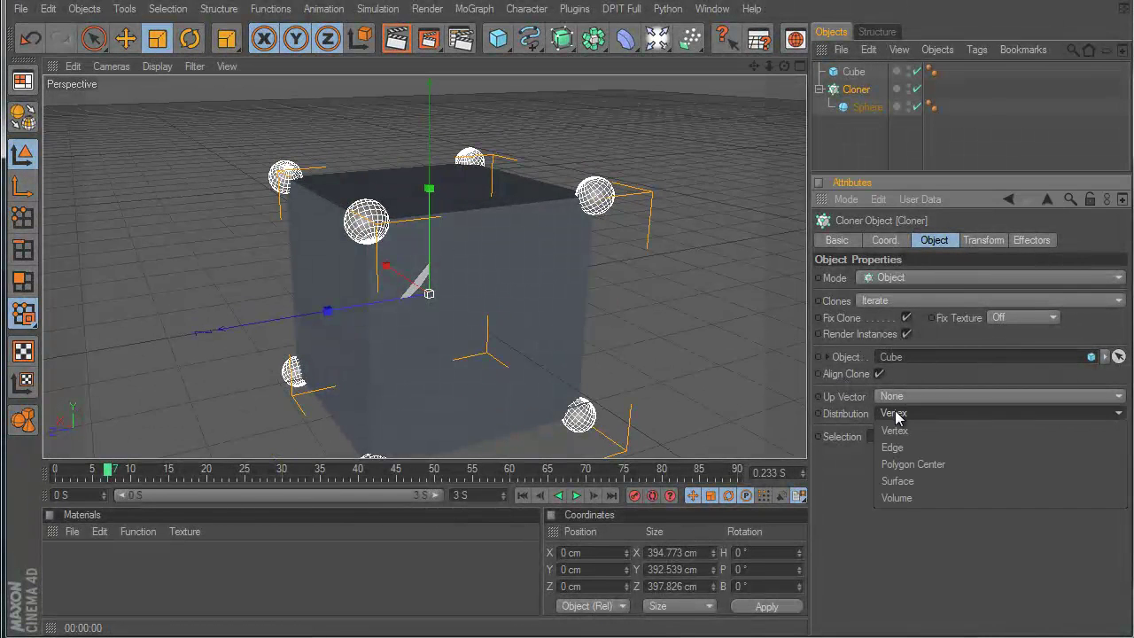
click(892, 444)
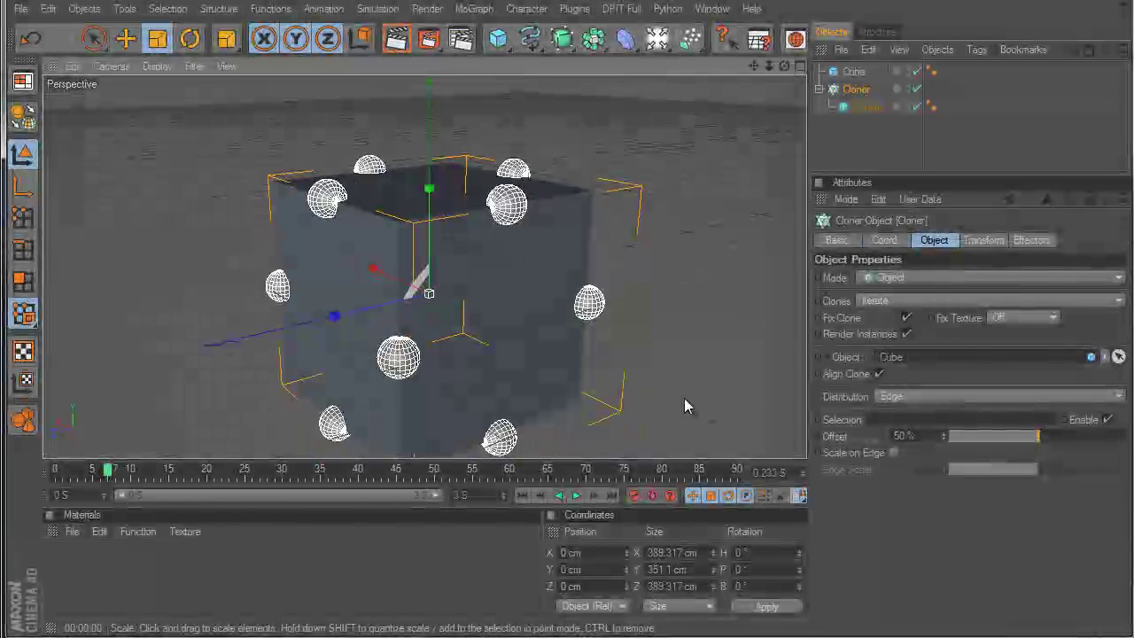
Distribute the clones over the cube's surface with a count of 64
click(920, 404)
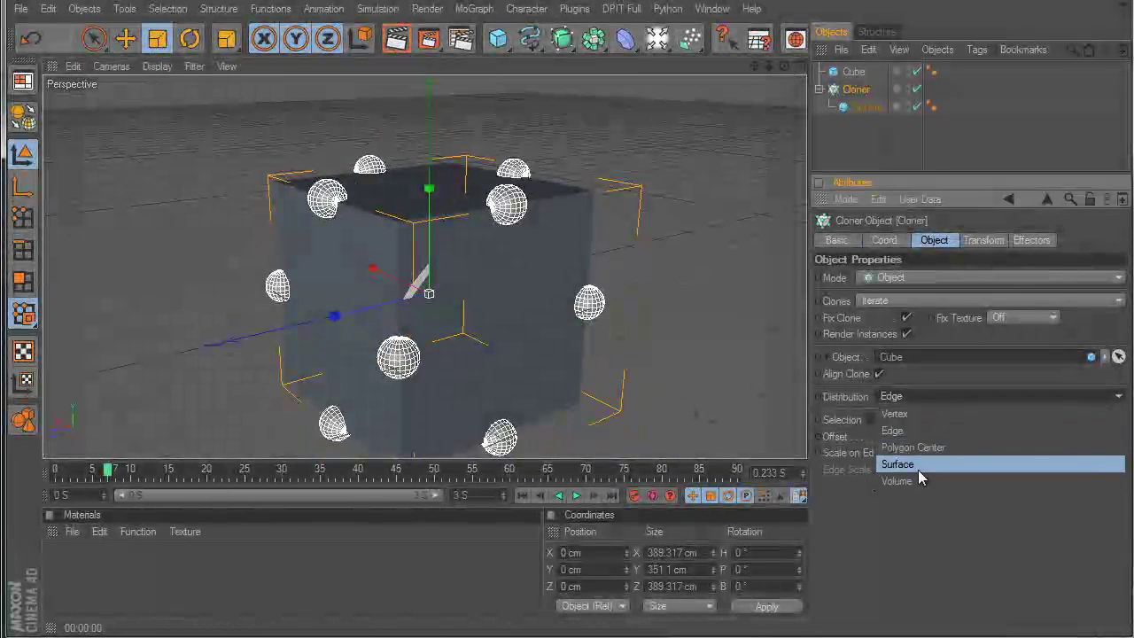
click(918, 468)
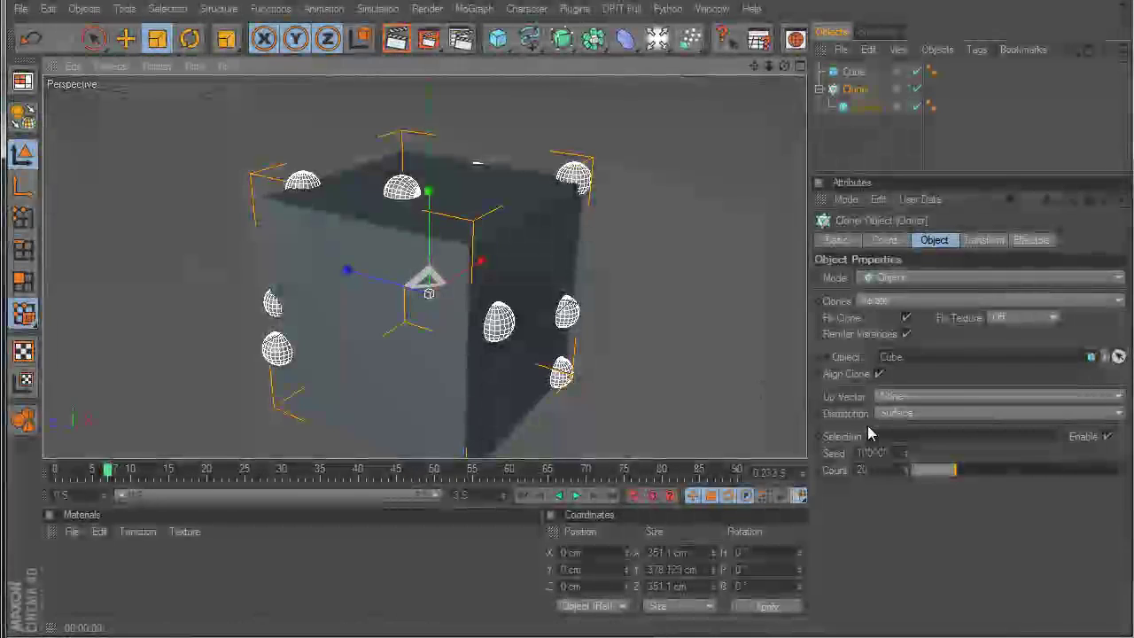
drag(980, 469, 1069, 475)
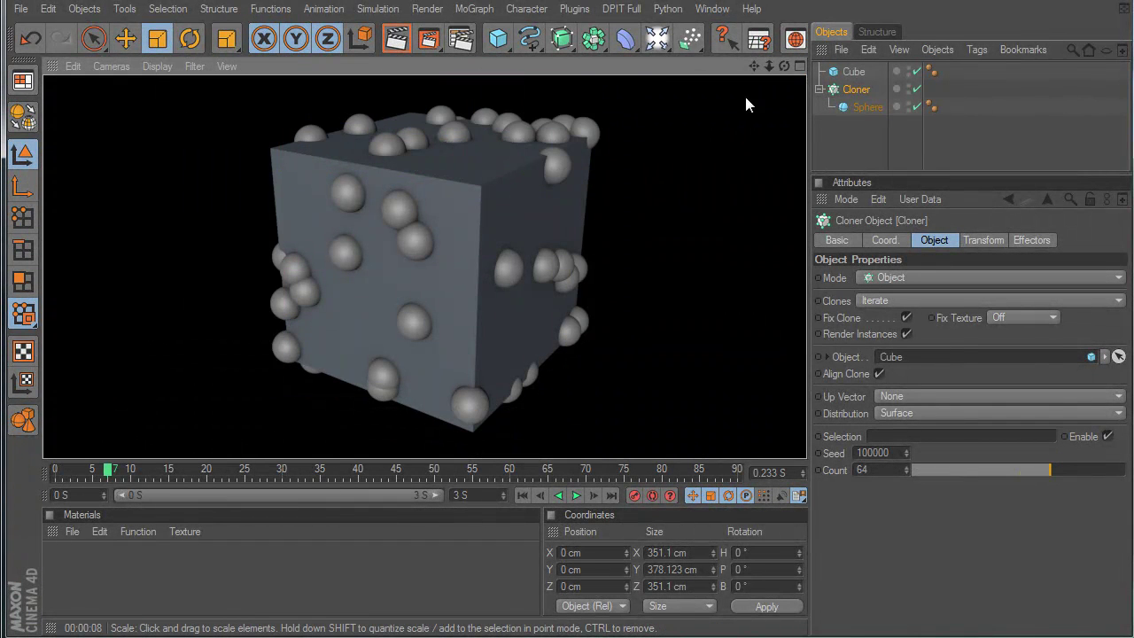
Look through the Cloner's transform and effector settings and add a Random effector to it
click(856, 89)
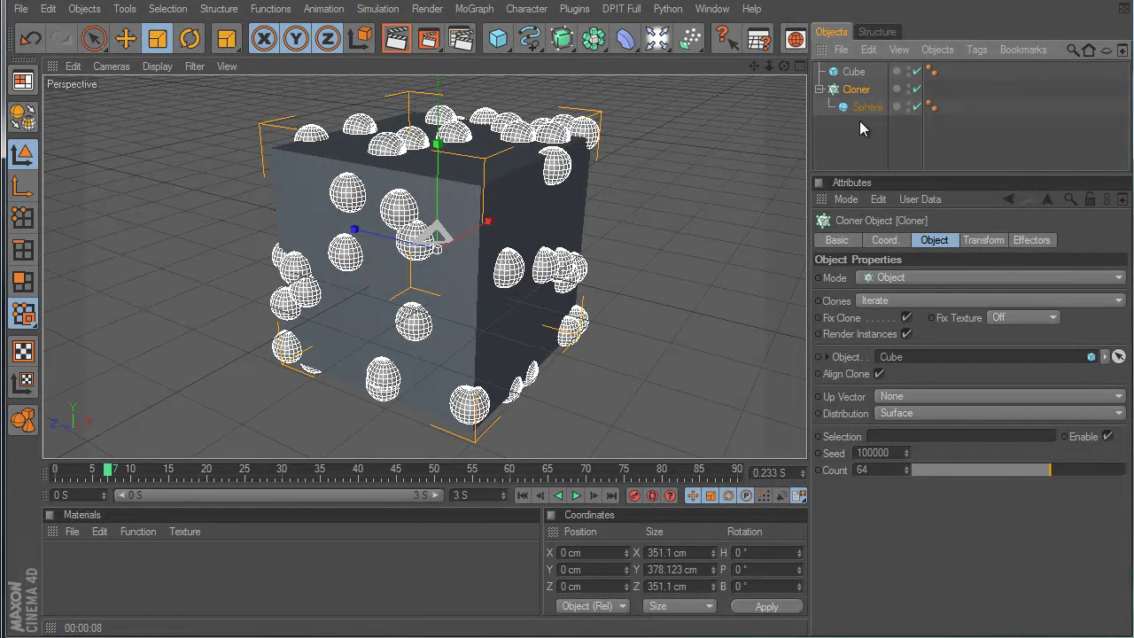
click(983, 241)
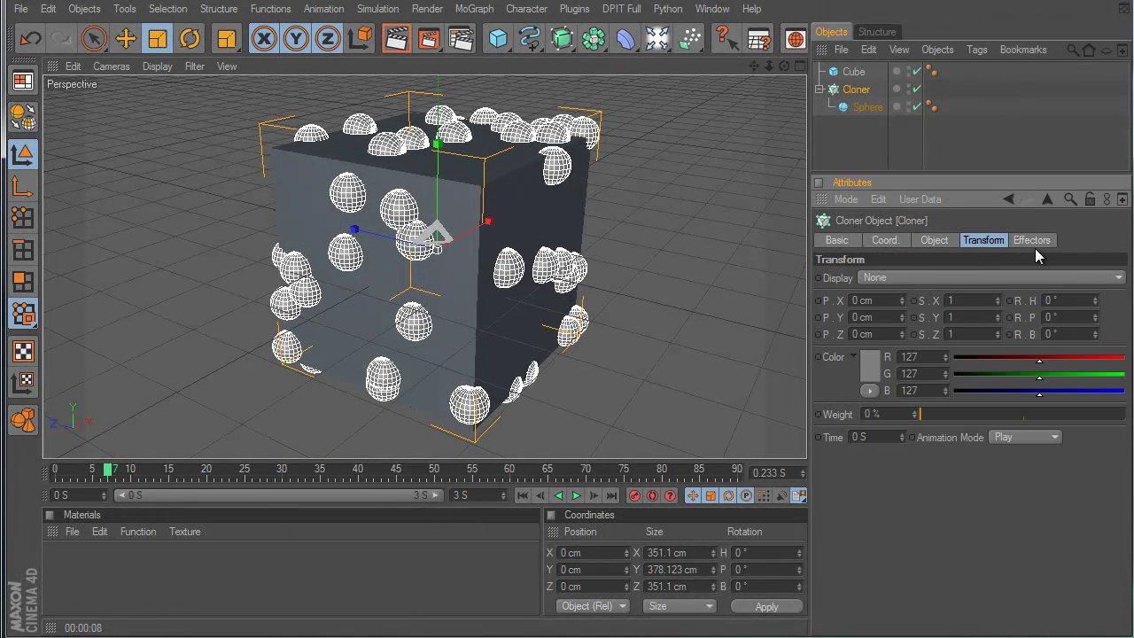
click(1030, 241)
click(474, 10)
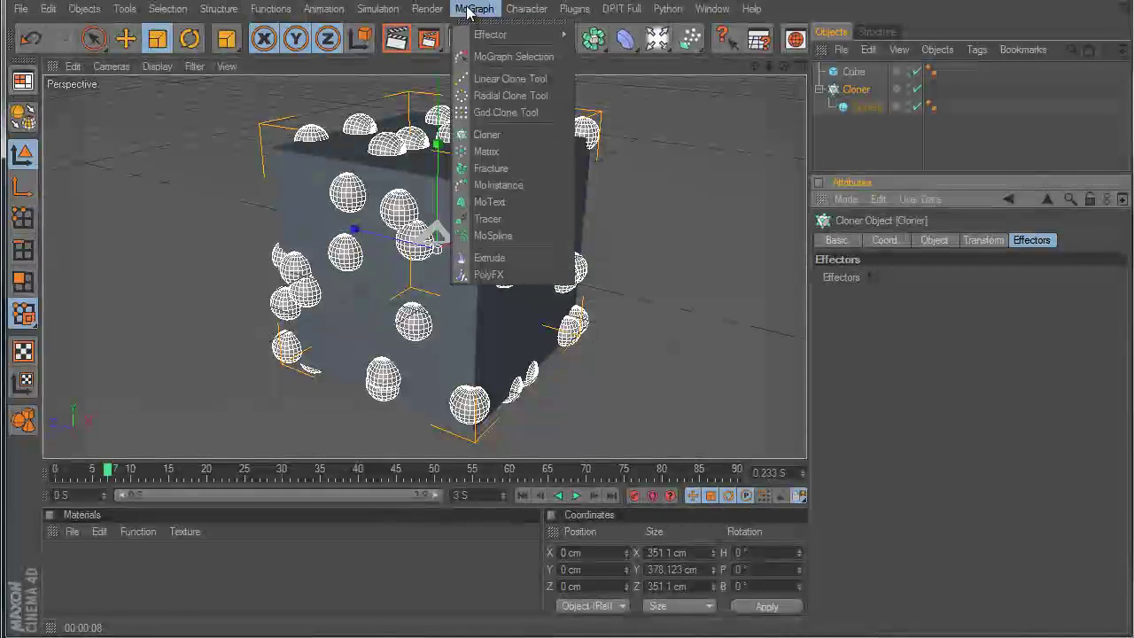
mouse_move(476, 35)
click(611, 147)
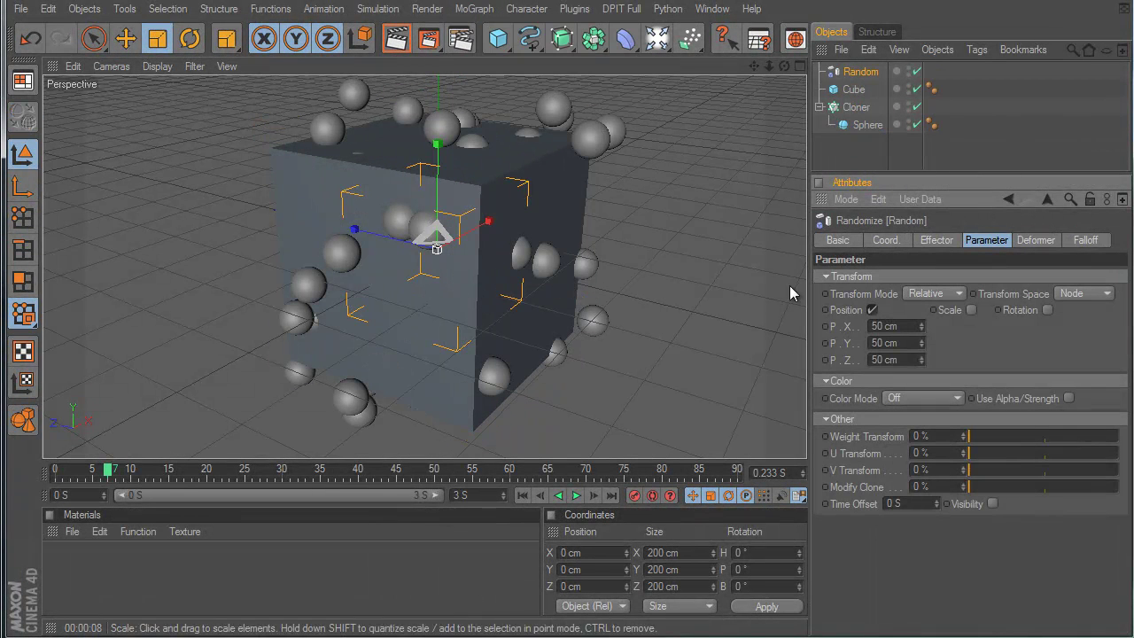
Enable rotation and uniform scale on the Random effector, with heading rotation at 204° and scale at -1.19
click(1047, 310)
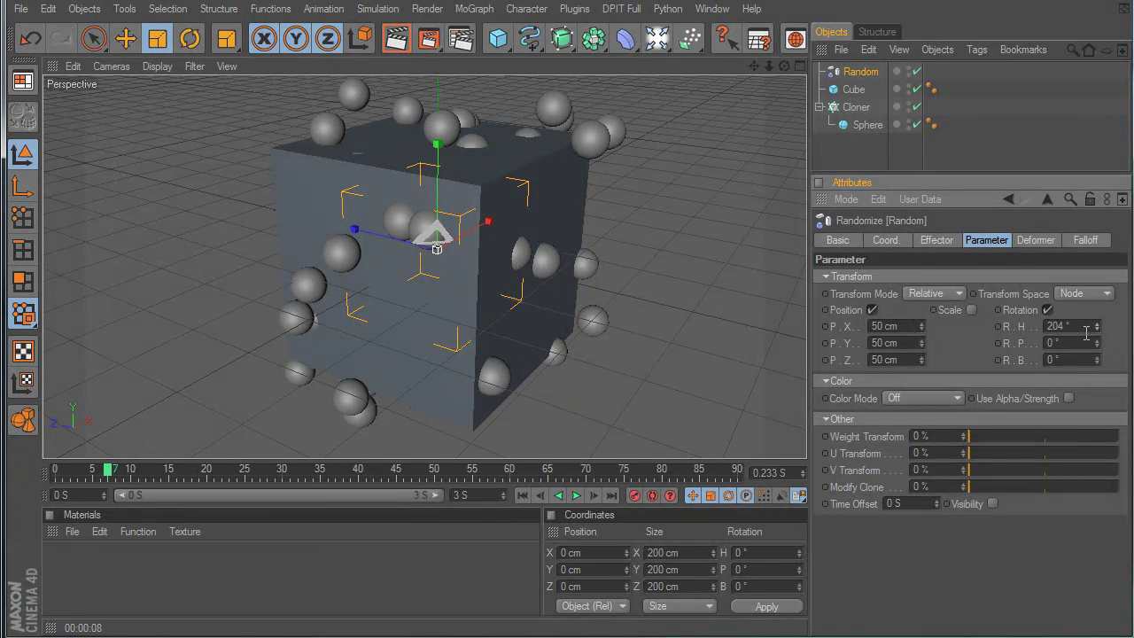
click(971, 310)
click(1012, 377)
mouse_move(1058, 326)
mouse_down()
mouse_move(1057, 306)
mouse_move(1064, 350)
mouse_move(1064, 281)
mouse_move(1059, 345)
mouse_move(1060, 325)
mouse_up()
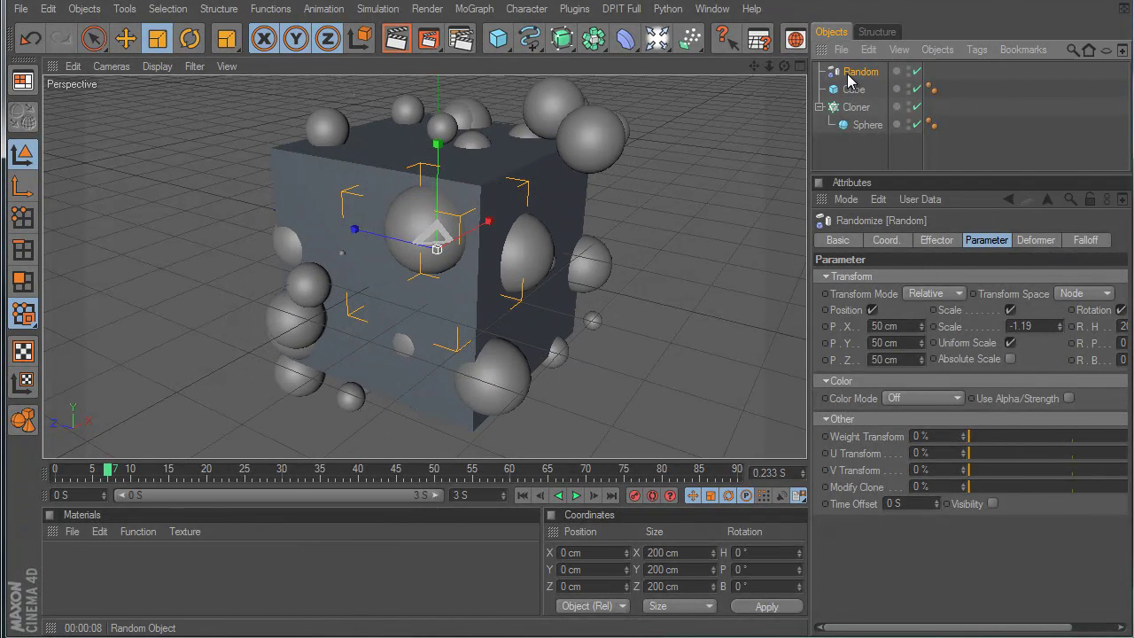
Remove the Random effector from the Cloner's effector list and delete the Random object from the scene
click(856, 108)
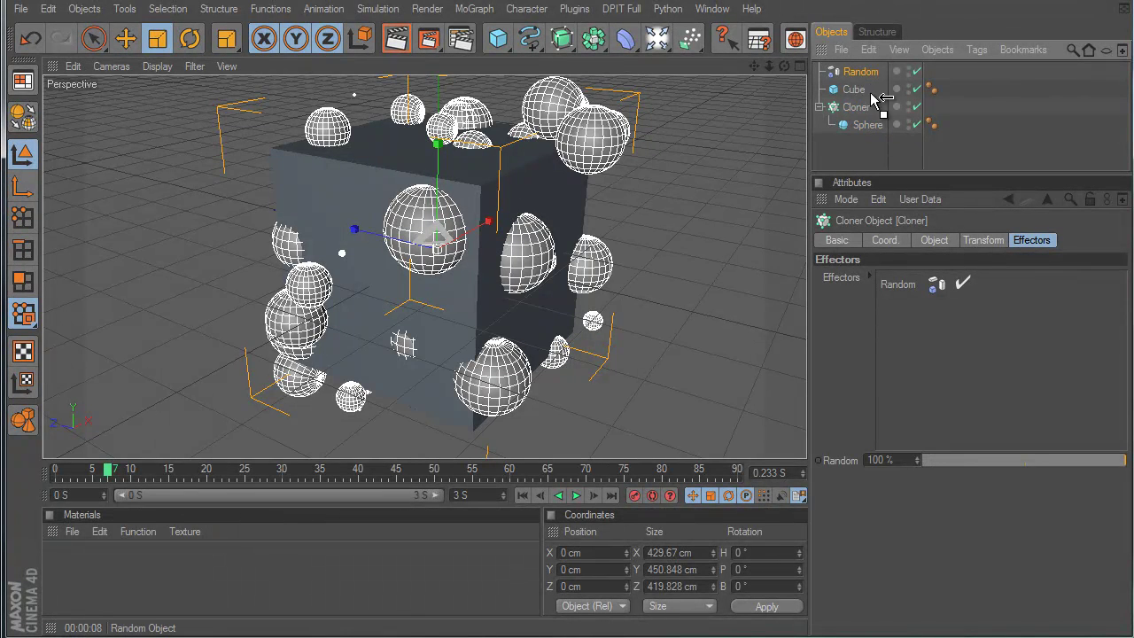
click(908, 285)
key(Delete)
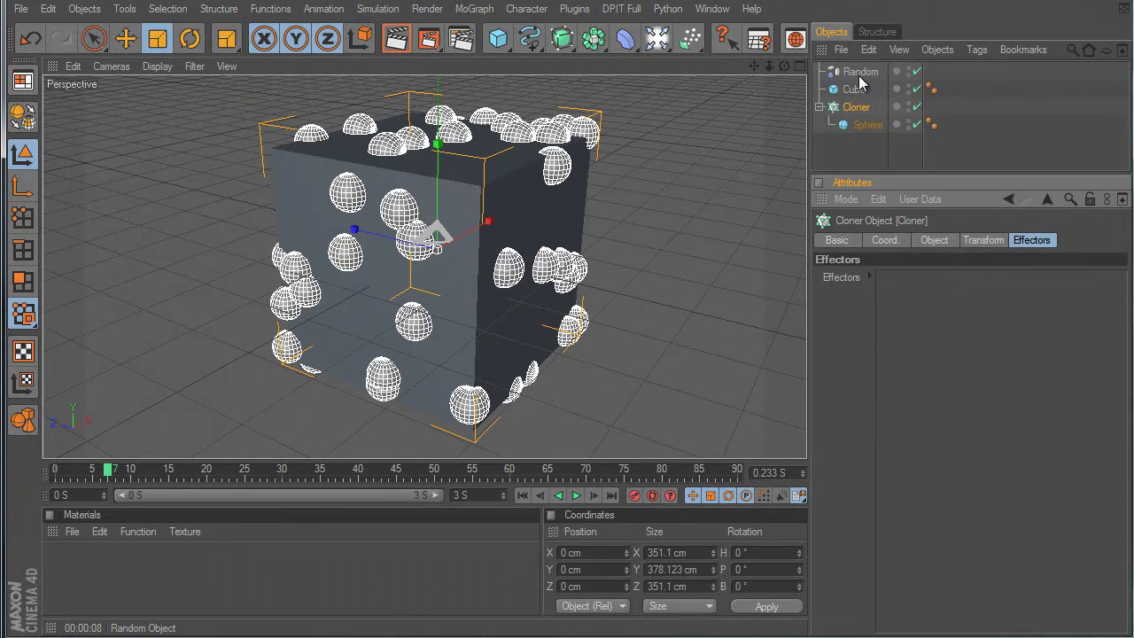
click(860, 74)
key(Delete)
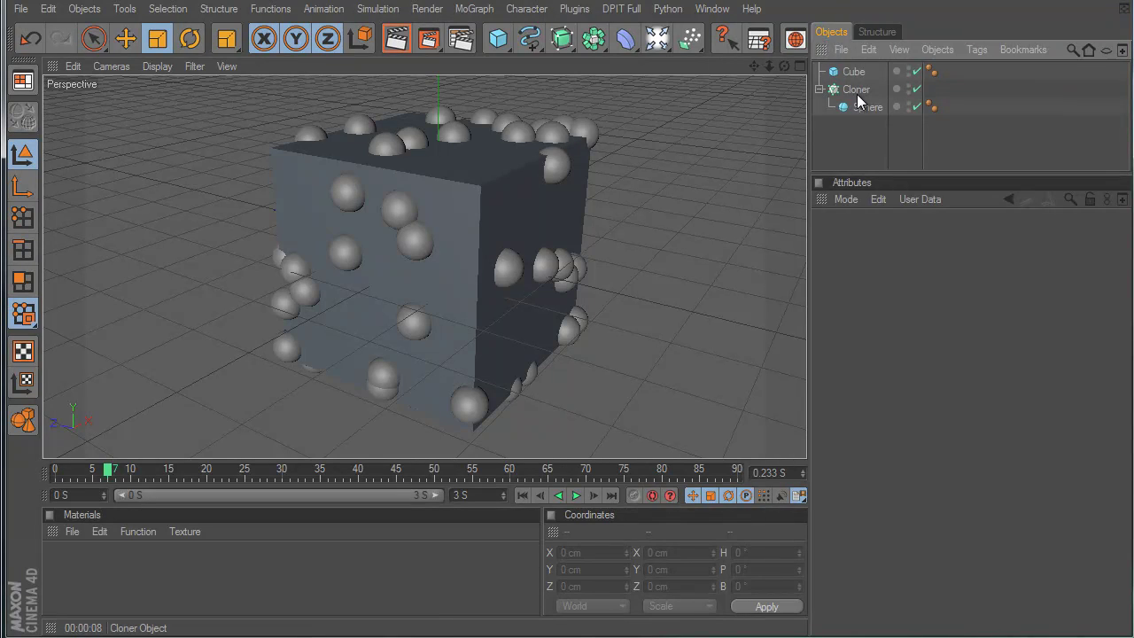
Change the Cloner's mode from Object back to Grid Array
click(858, 92)
click(947, 241)
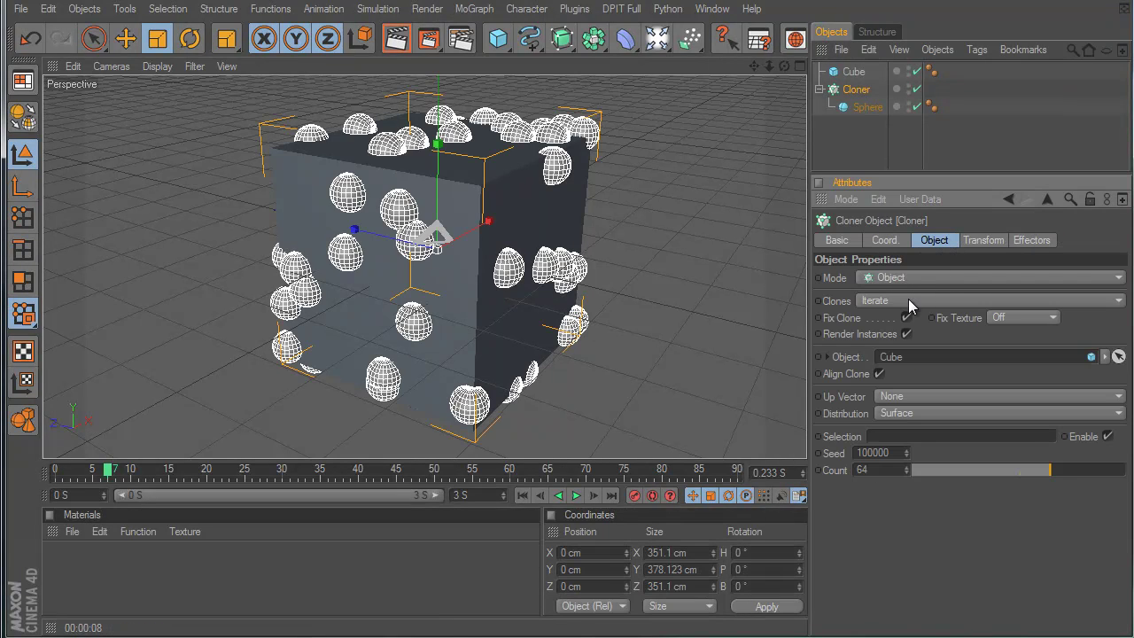
click(906, 282)
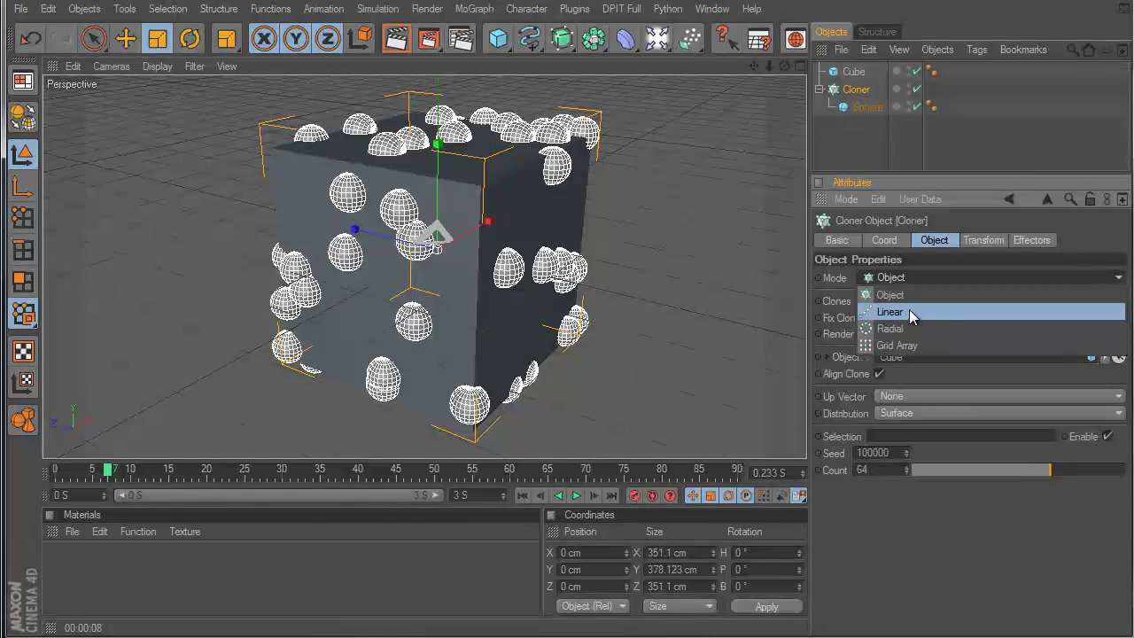
click(909, 345)
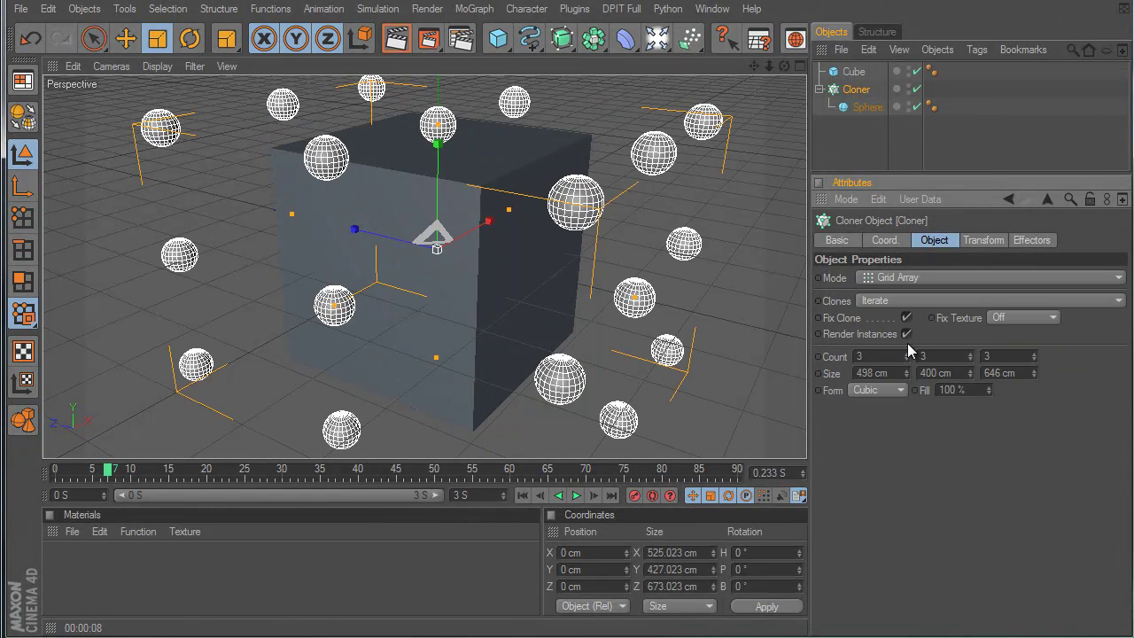
Delete the Cube from the scene, leaving the Cloner with its Sphere
click(853, 74)
key(Delete)
scroll(654, 250, down, 3)
mouse_move(654, 250)
alt+mouse_down()
mouse_move(621, 400)
mouse_move(685, 400)
mouse_move(650, 260)
mouse_move(679, 400)
mouse_move(671, 240)
alt+mouse_up()
Add a Sound effector and browse the folders for its sound file
click(469, 8)
mouse_move(486, 35)
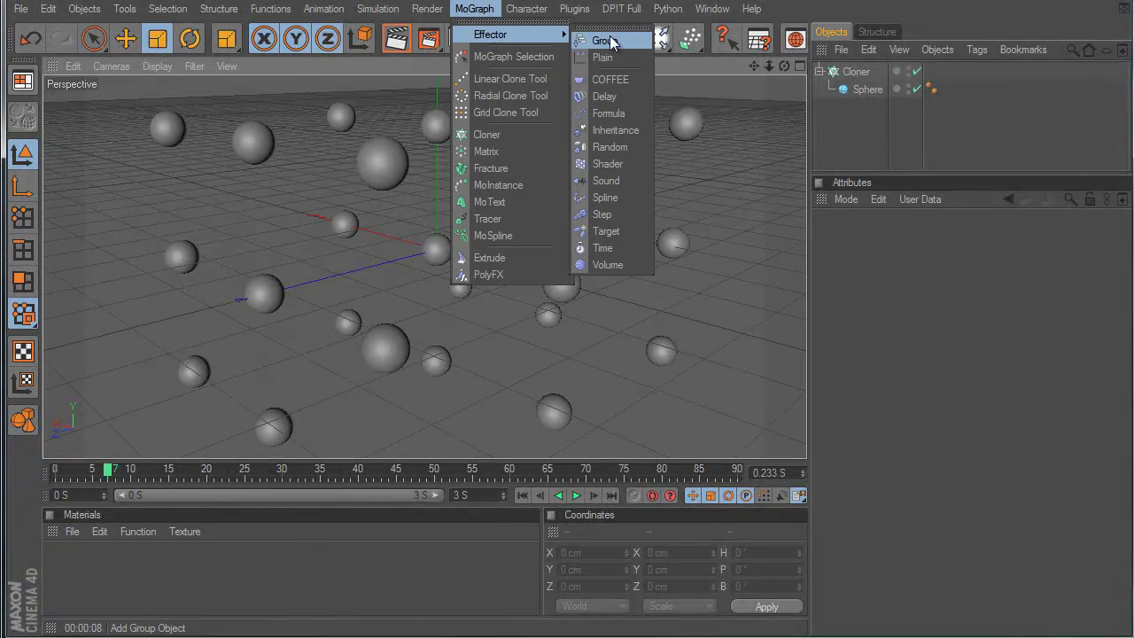
click(624, 185)
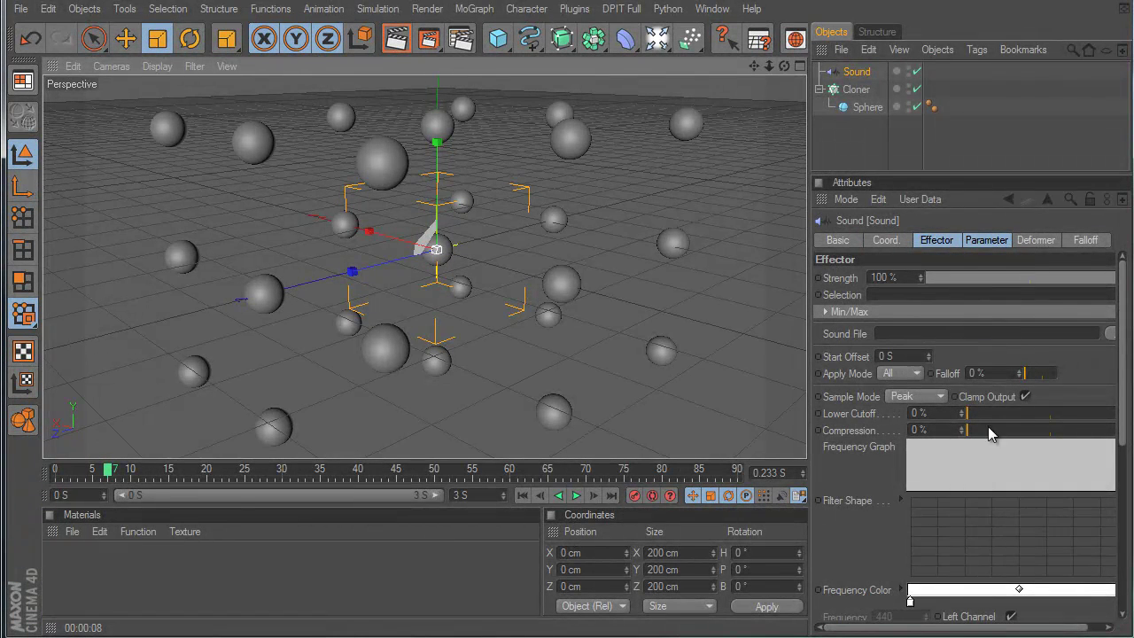
click(1112, 335)
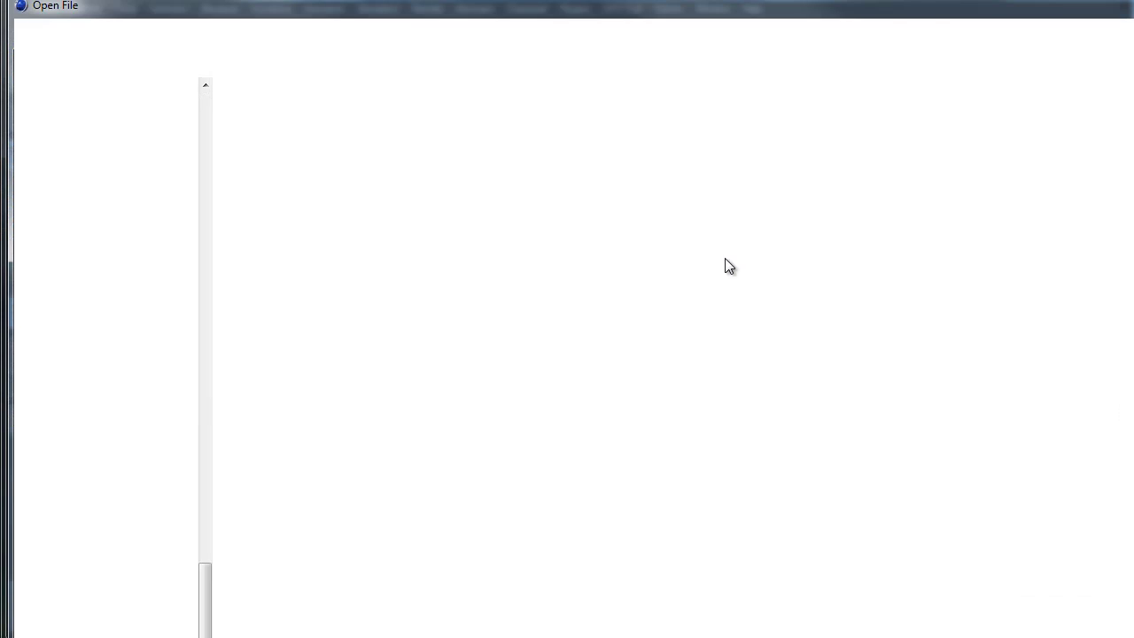
scroll(205, 92, up, 5)
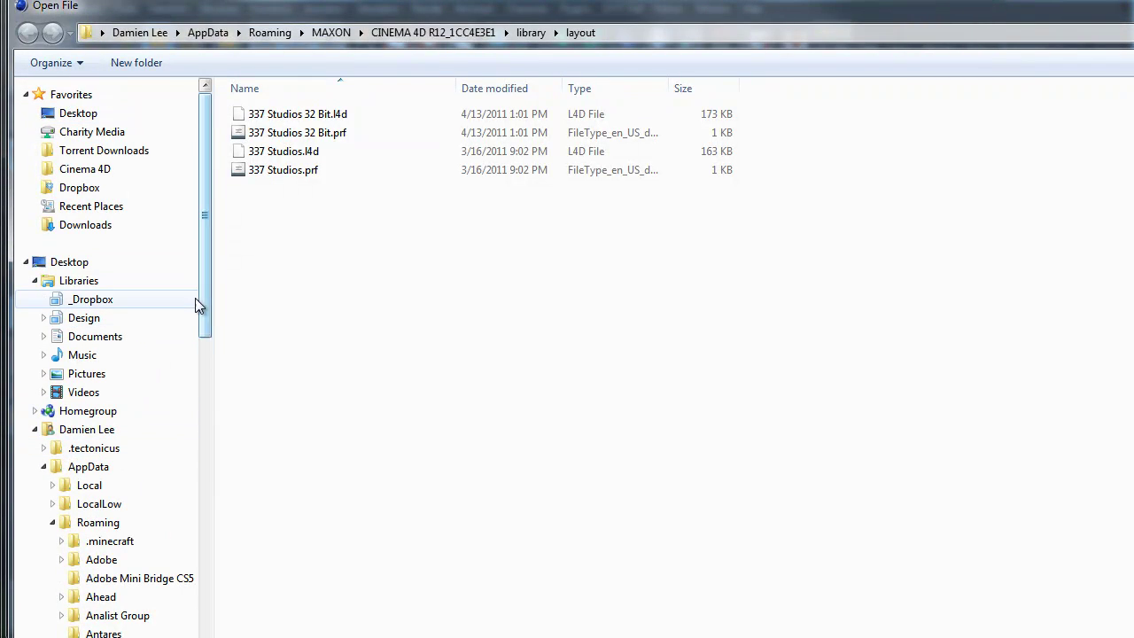
click(35, 428)
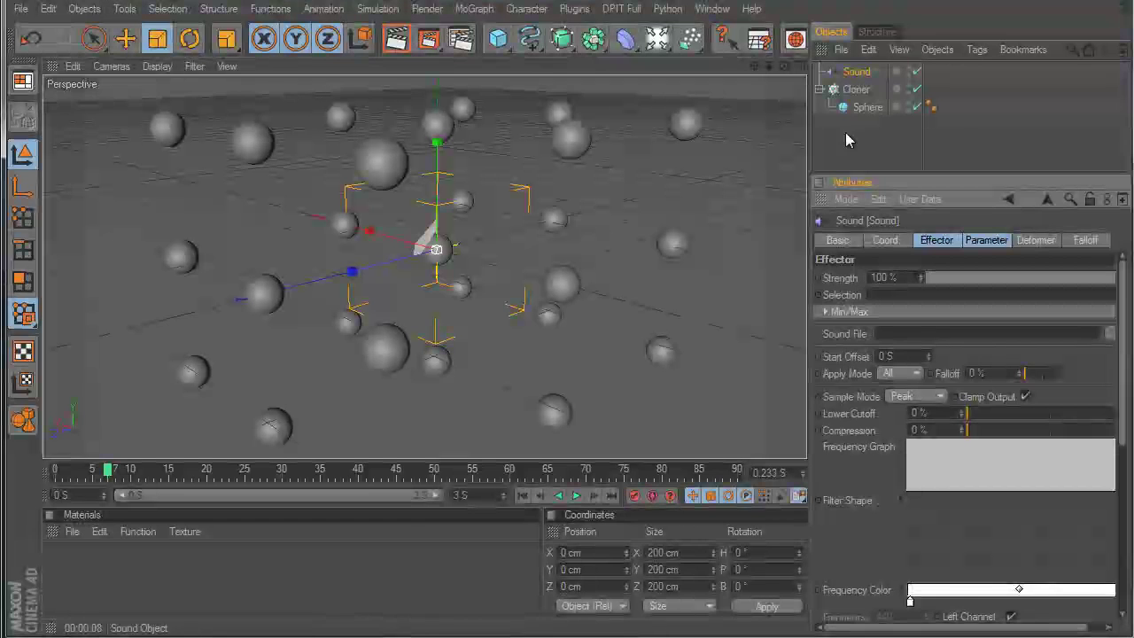
Delete the Sound effector and add a Shader effector in its place
click(863, 78)
key(Delete)
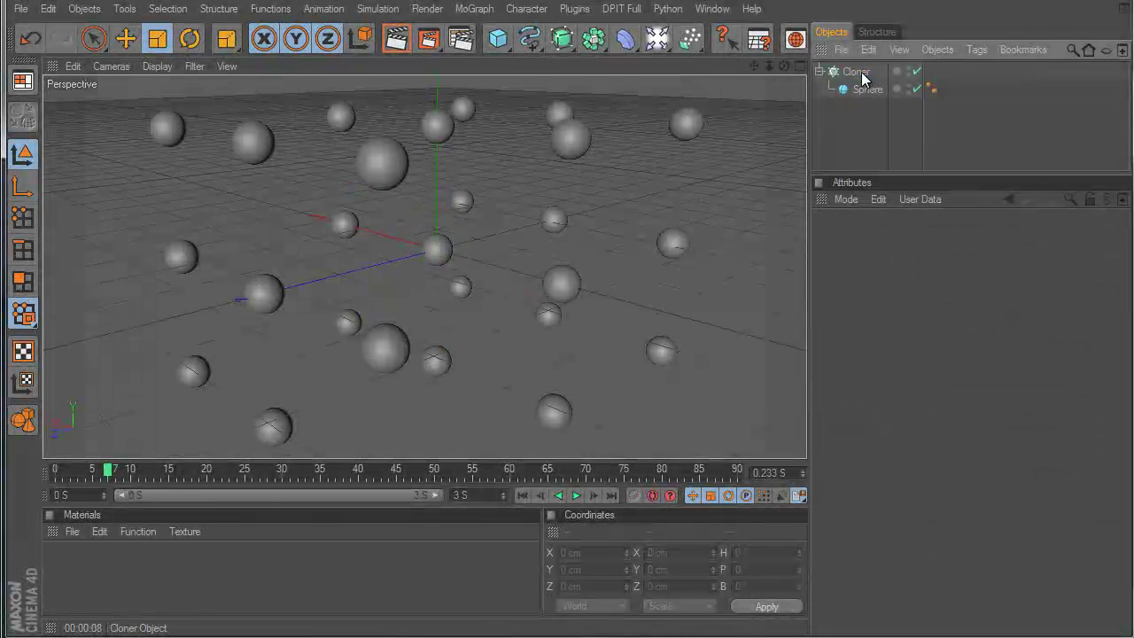
click(521, 10)
mouse_move(474, 9)
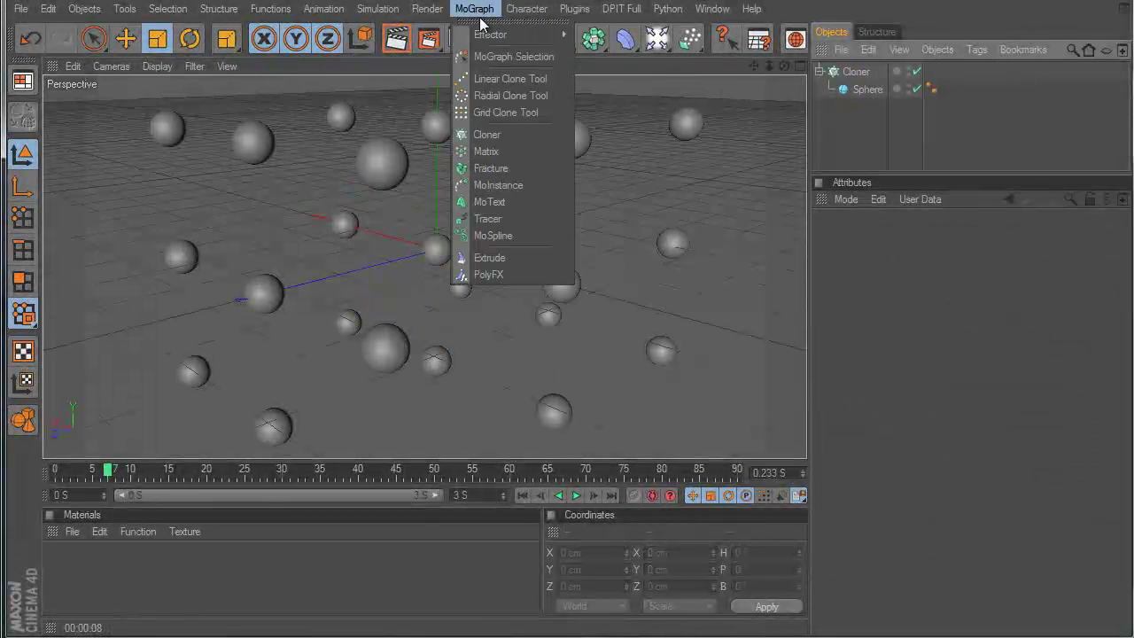
mouse_move(514, 34)
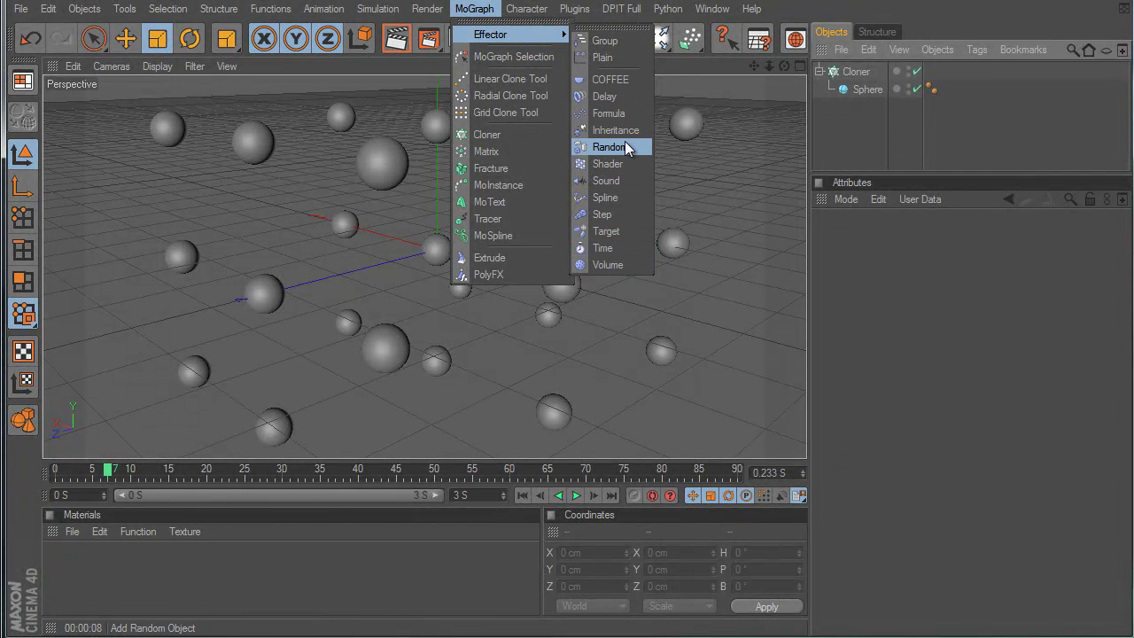
click(624, 166)
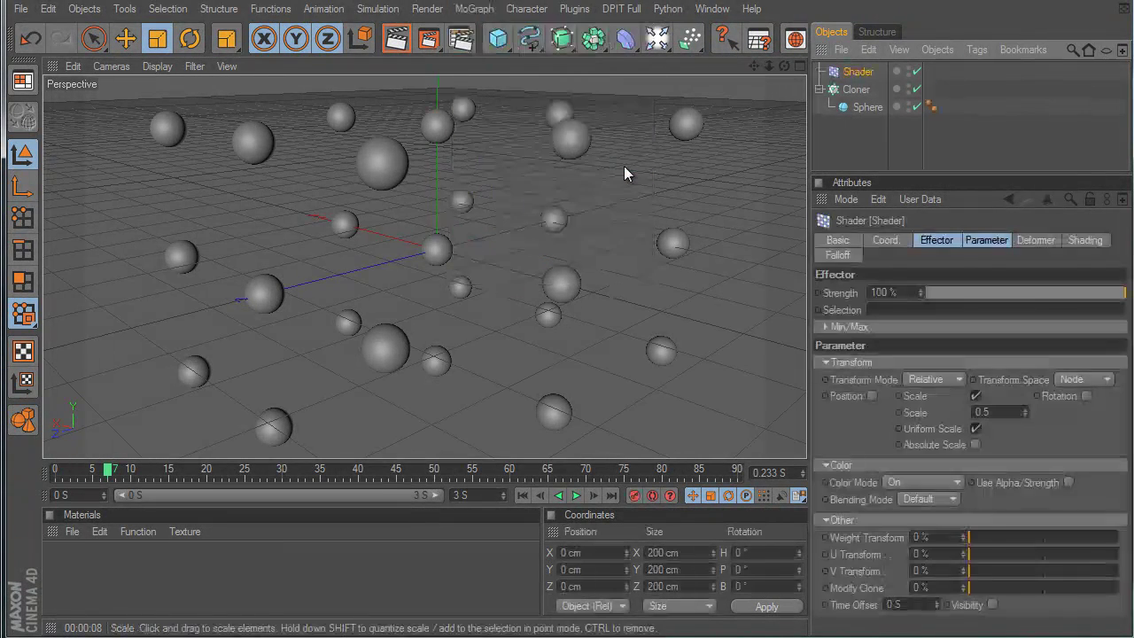
Render the perspective view and raise the Shader effector's Weight Transform
scroll(682, 407, down, 2)
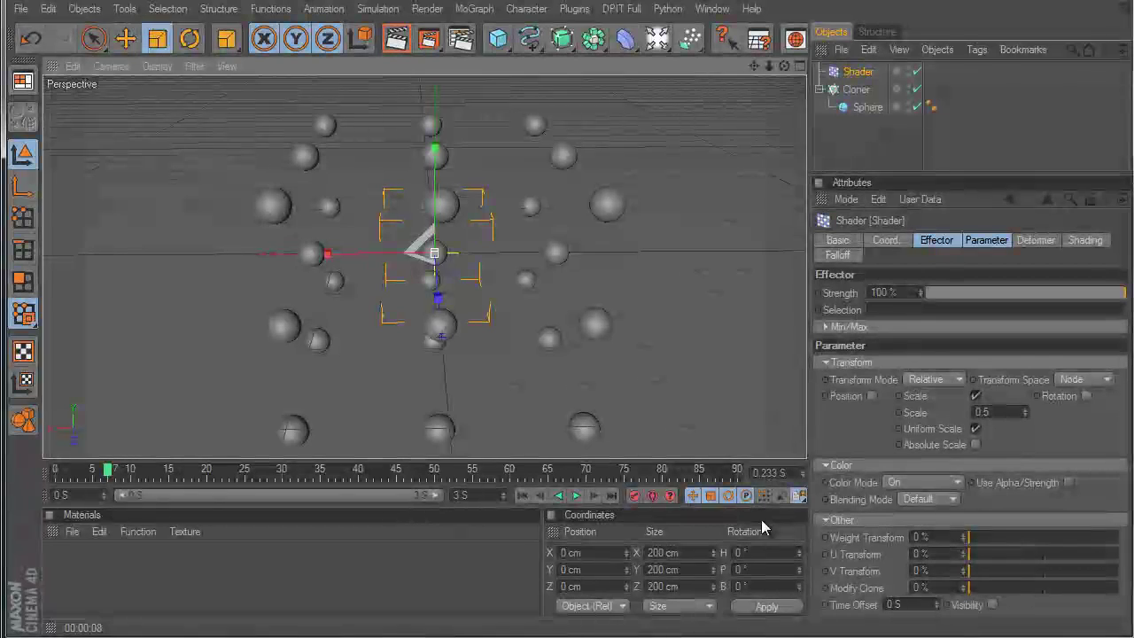
key(ctrl+r)
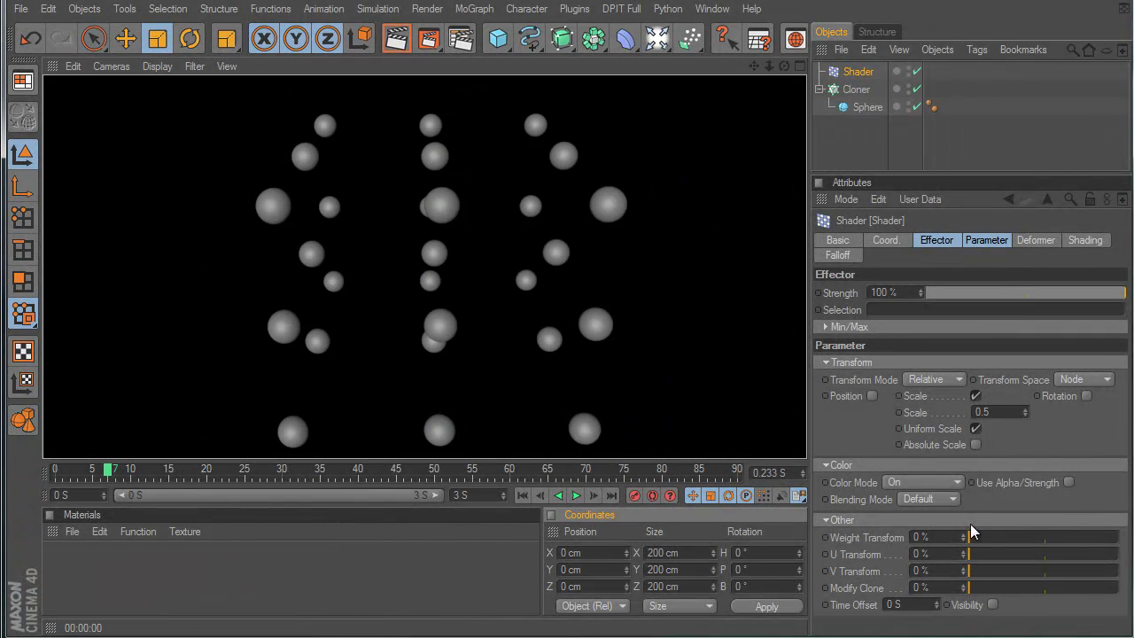
drag(971, 535, 1048, 537)
Select the Shader effector, Cloner and Sphere together and delete them from the scene
drag(899, 118, 820, 62)
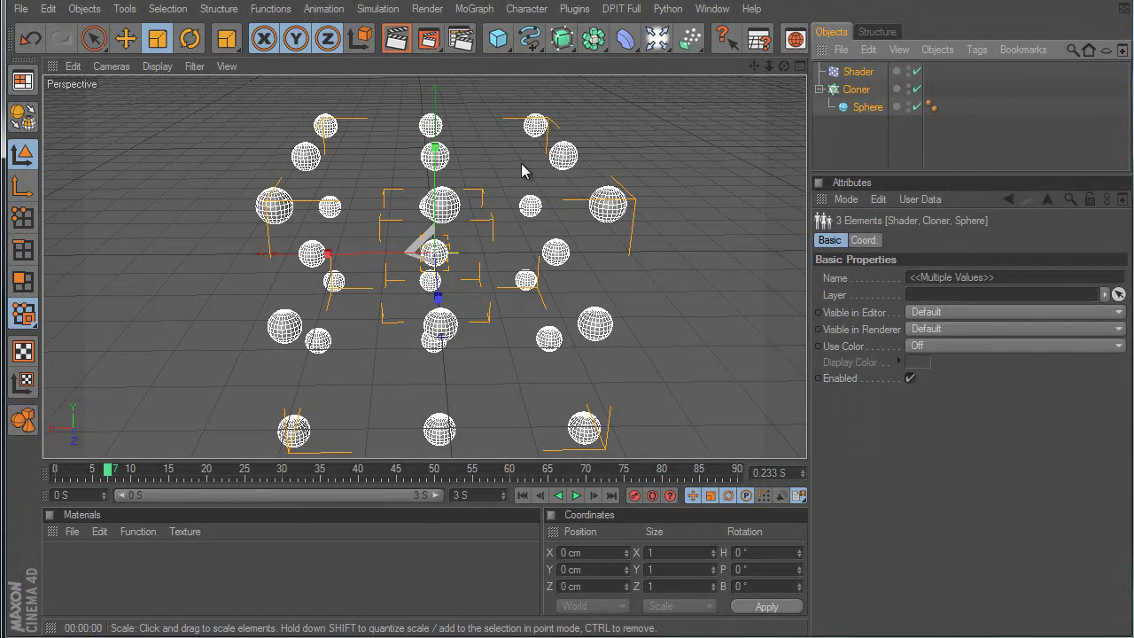
alt+drag(521, 163, 524, 167)
click(483, 12)
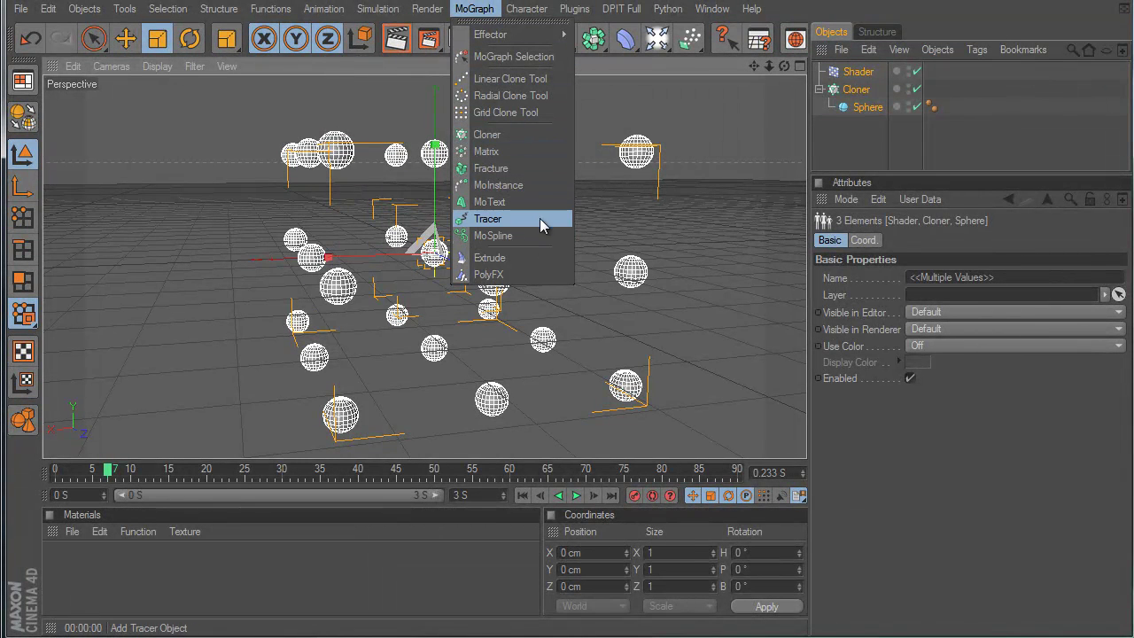
click(856, 130)
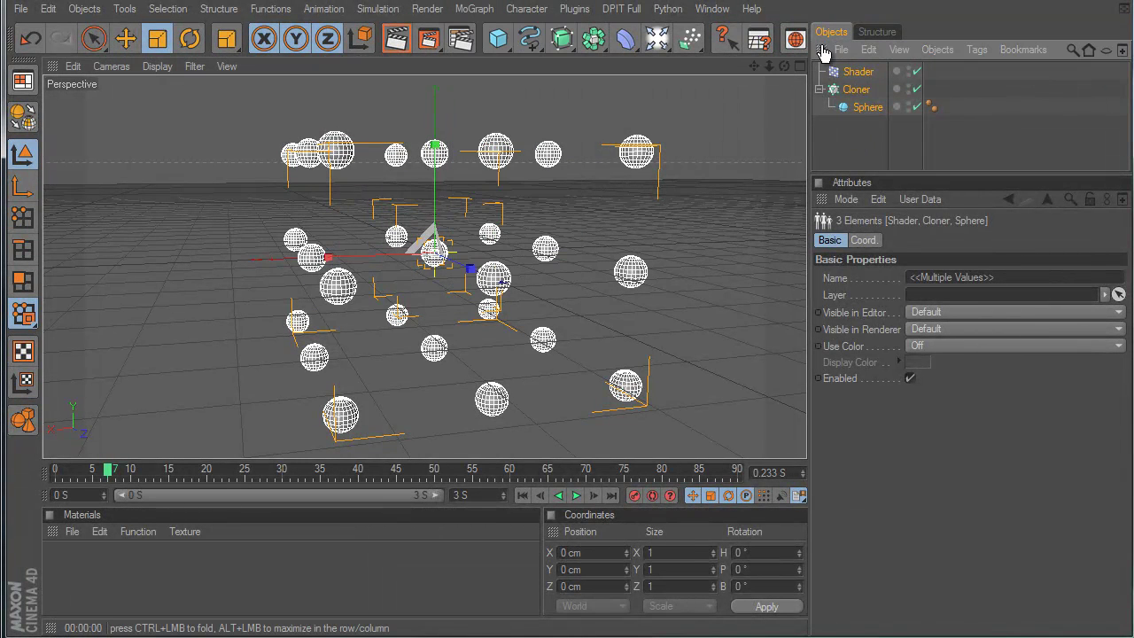
key(Delete)
Add a Tracer and a Cube, and nest the Tracer under the Cube
click(475, 9)
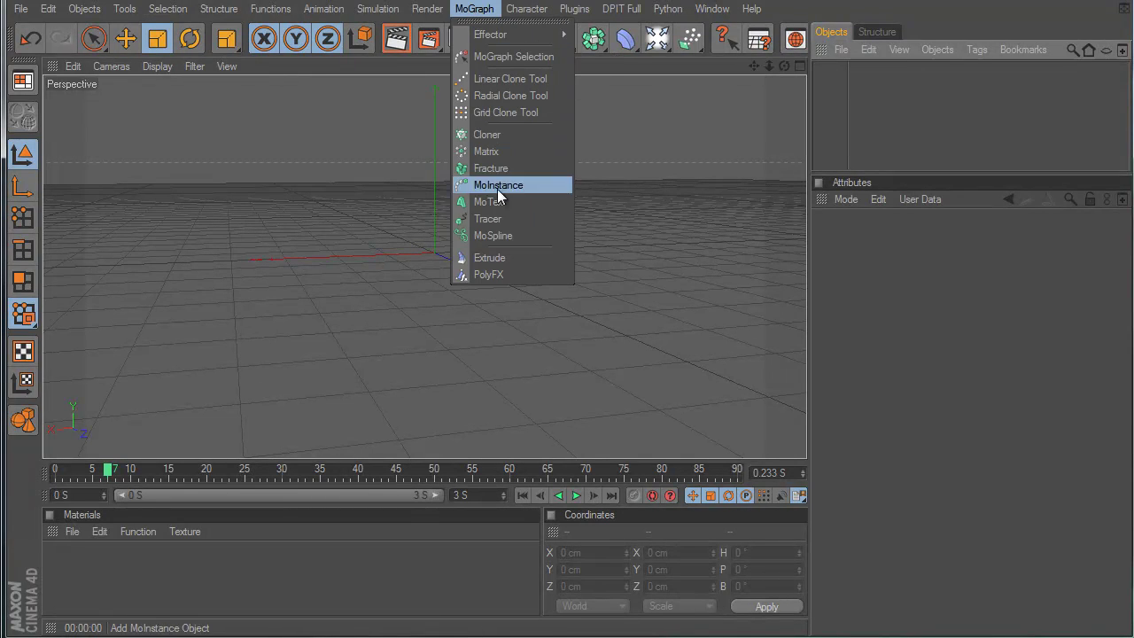
click(499, 223)
drag(509, 45, 557, 65)
click(558, 64)
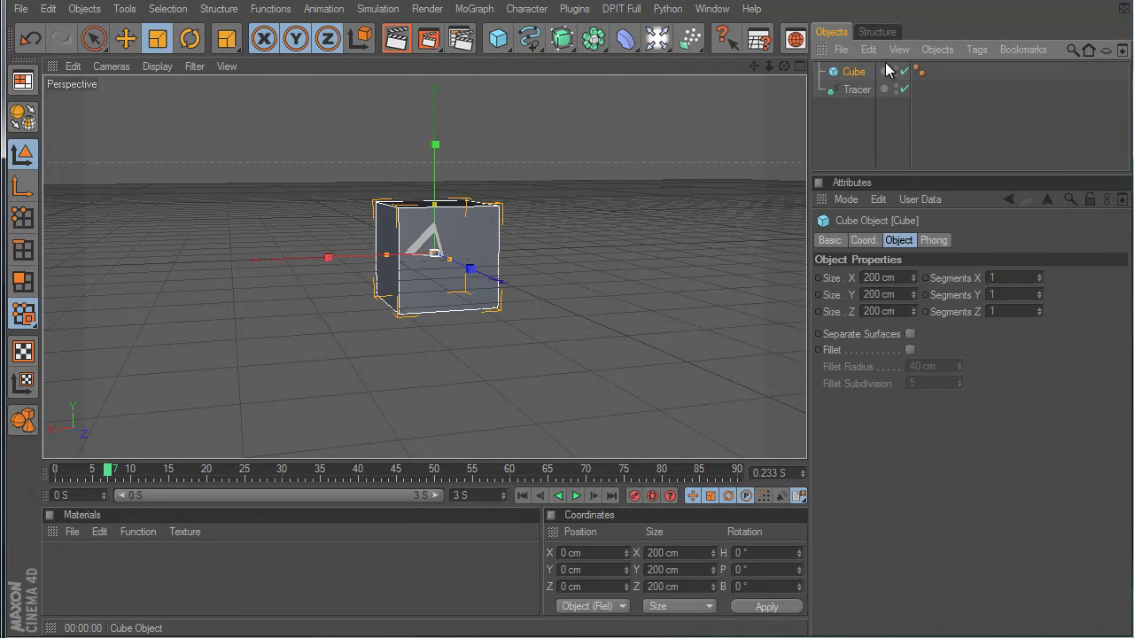
drag(859, 80, 853, 73)
click(853, 71)
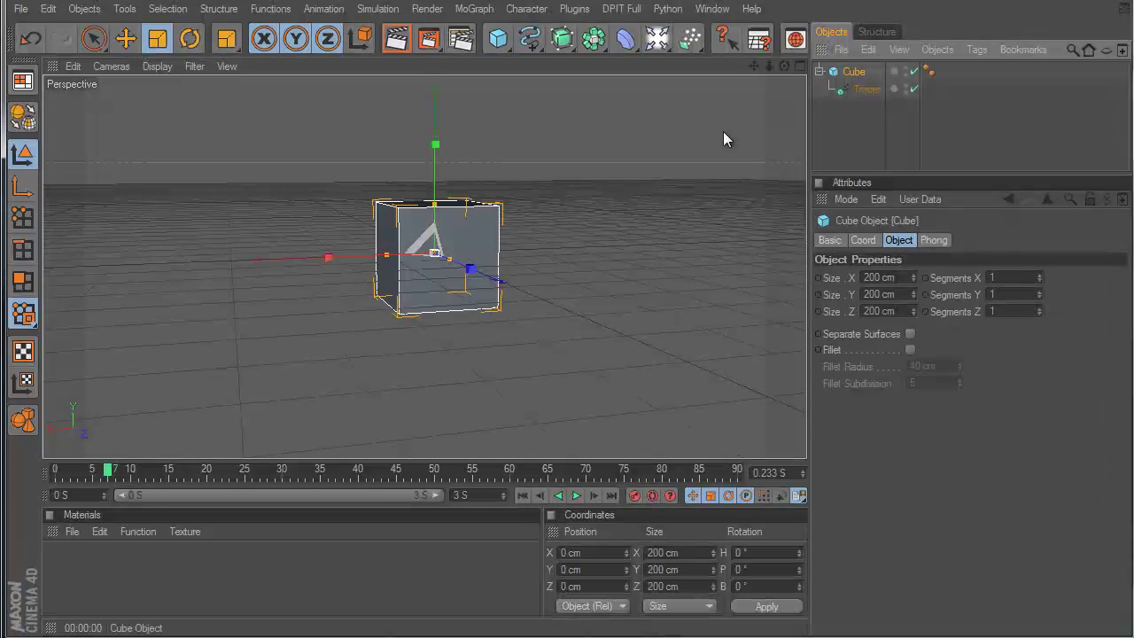
Turn on automatic keyframing and move the Cube to new positions at about frames 7, 41 and 61
key(r)
key(e)
drag(347, 255, 457, 294)
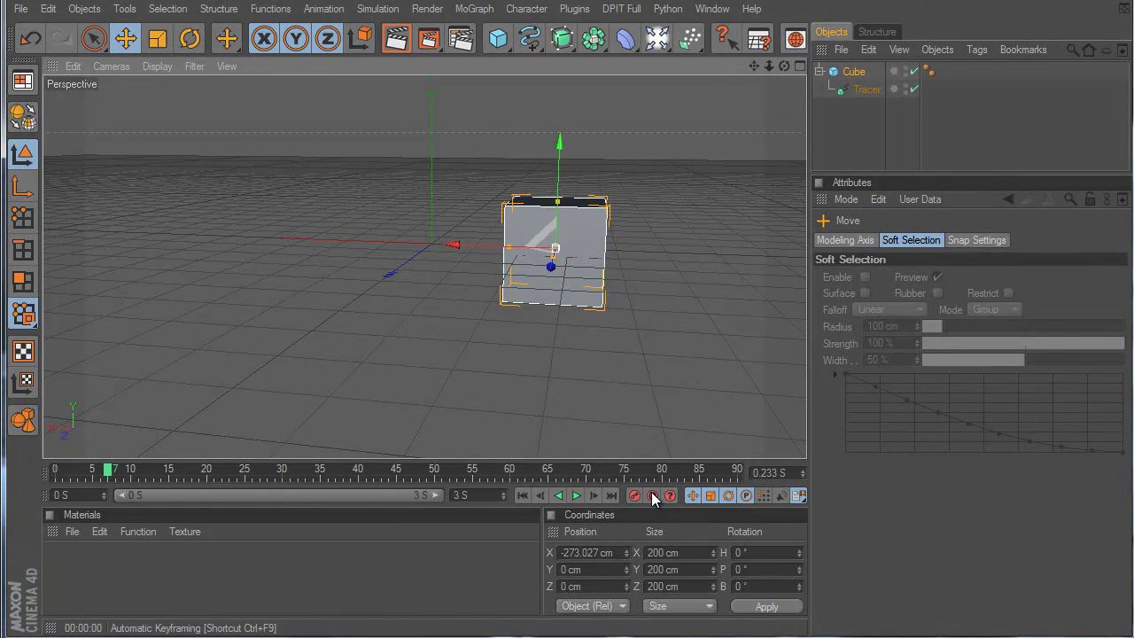
drag(459, 240, 485, 245)
click(367, 471)
click(519, 471)
drag(590, 260, 682, 394)
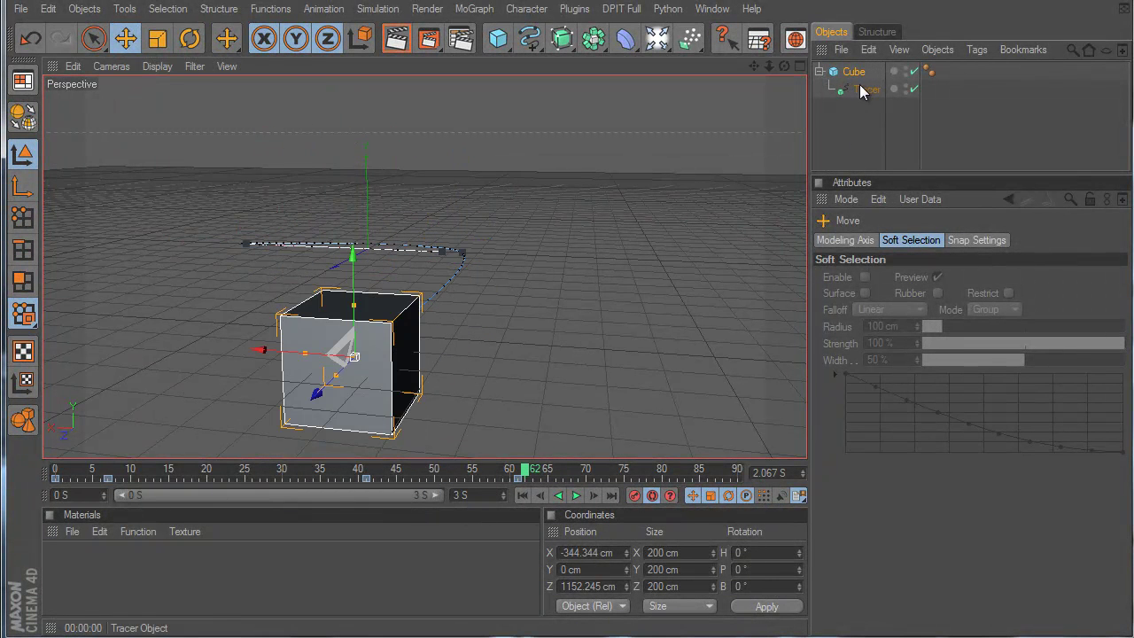
Set the Cube as the Tracer's Trace Link, make the Cube editable and scrub through the animation
click(859, 86)
drag(846, 79, 939, 280)
drag(67, 469, 630, 483)
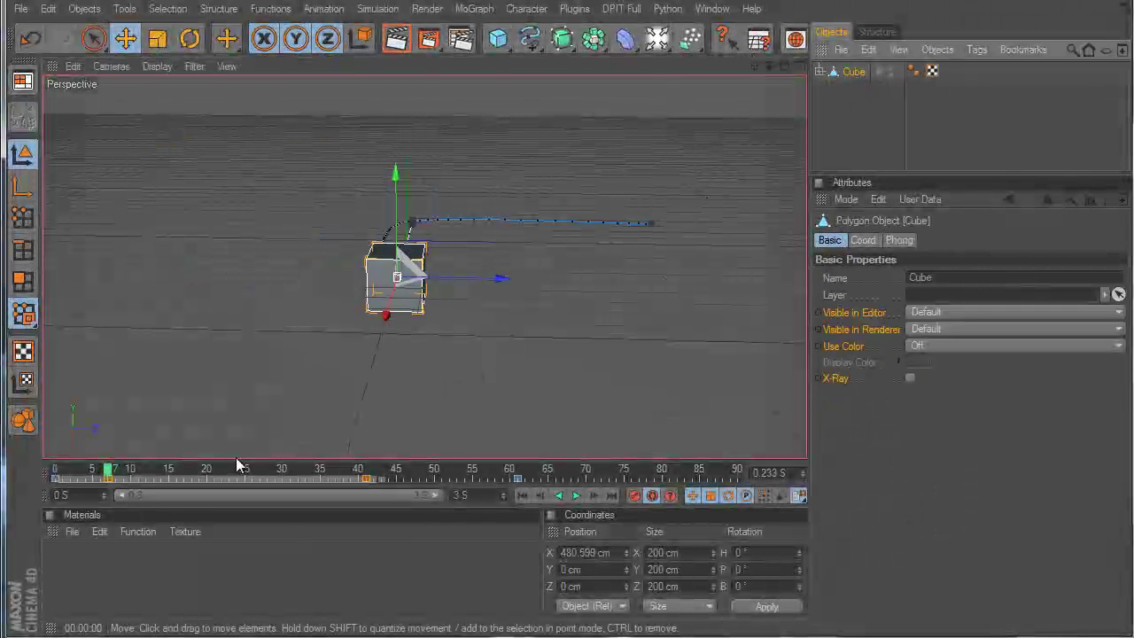
mouse_move(237, 465)
mouse_down()
mouse_move(527, 478)
mouse_move(229, 471)
mouse_up()
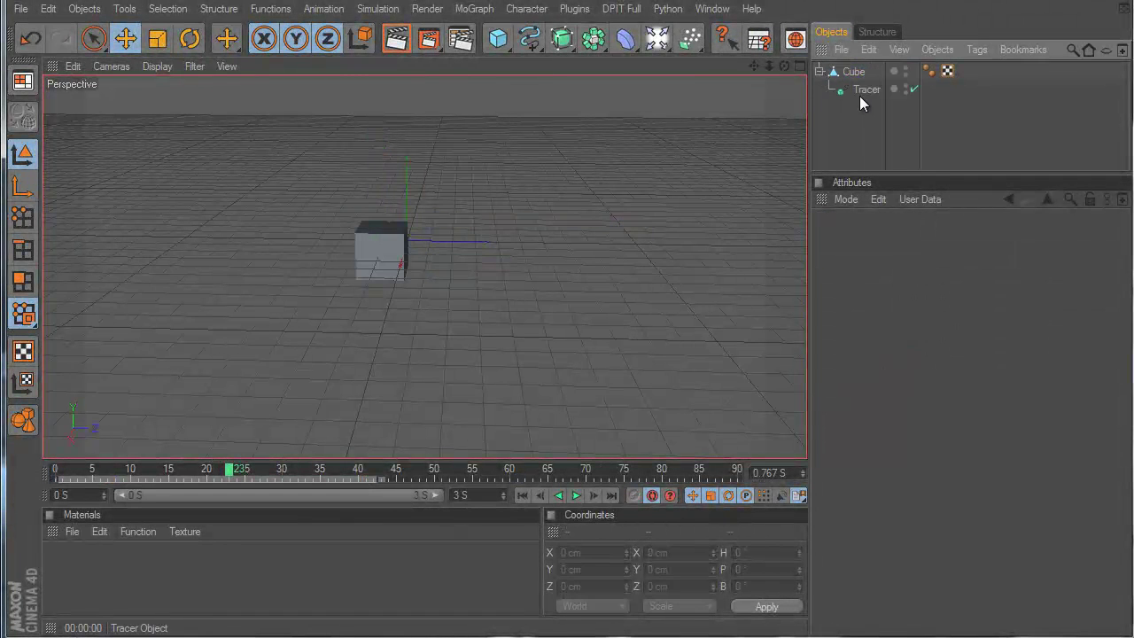
Change the Tracer's Tracing Mode to Connect All Objects and scrub the timeline to check the trace
click(860, 94)
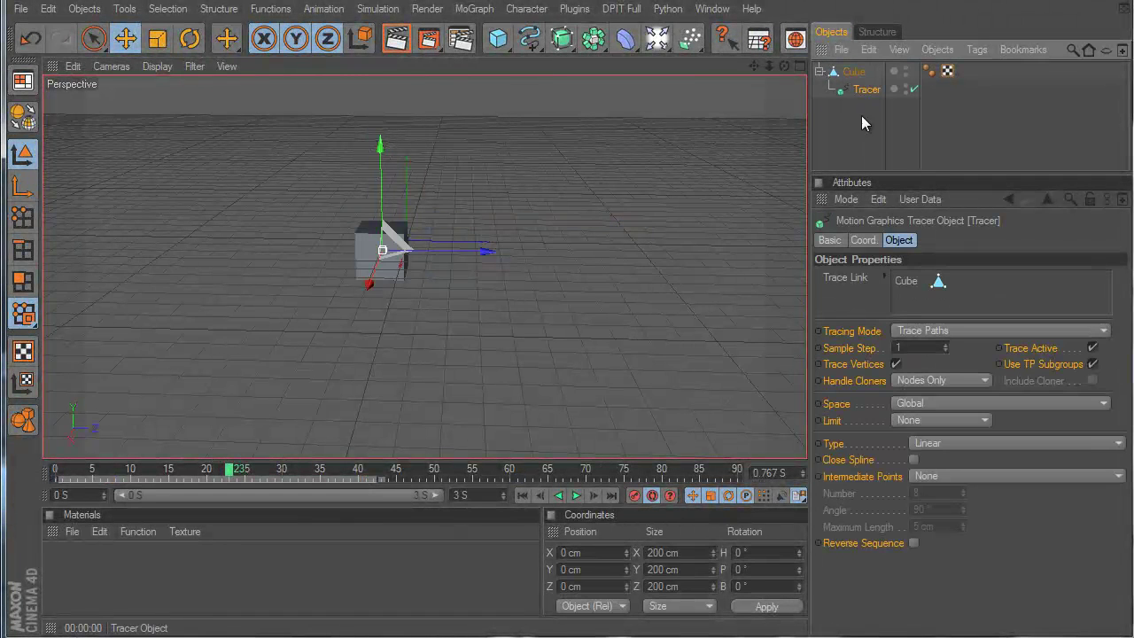
click(968, 333)
click(1004, 364)
drag(411, 473, 237, 425)
alt+drag(396, 311, 685, 399)
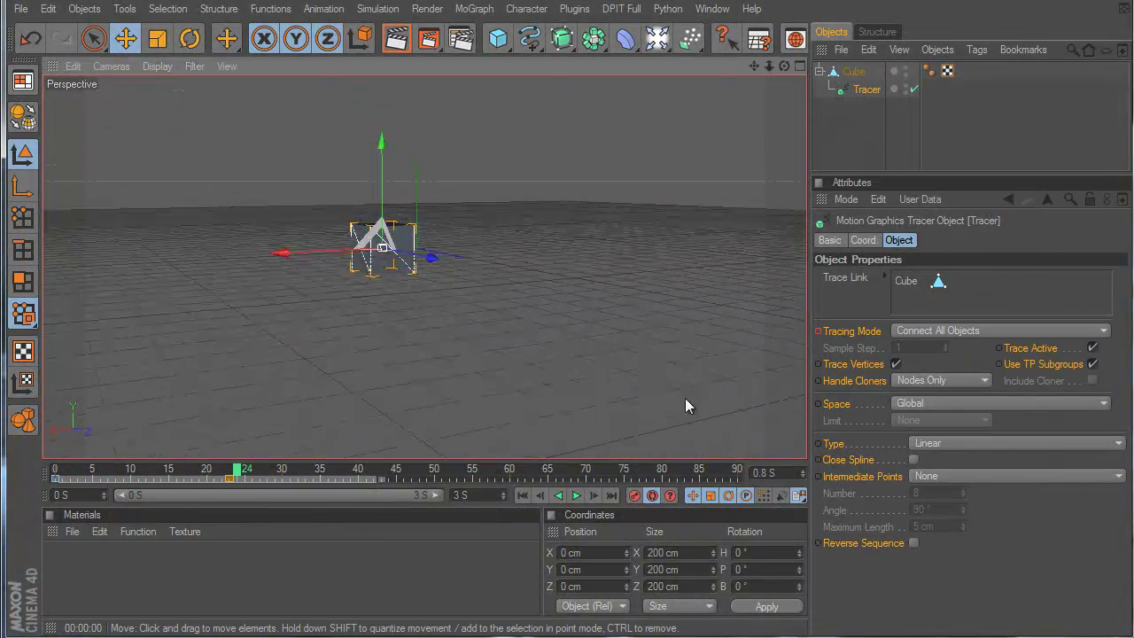
Delete the Cube and its Tracer from the scene
drag(854, 111, 778, 3)
key(Delete)
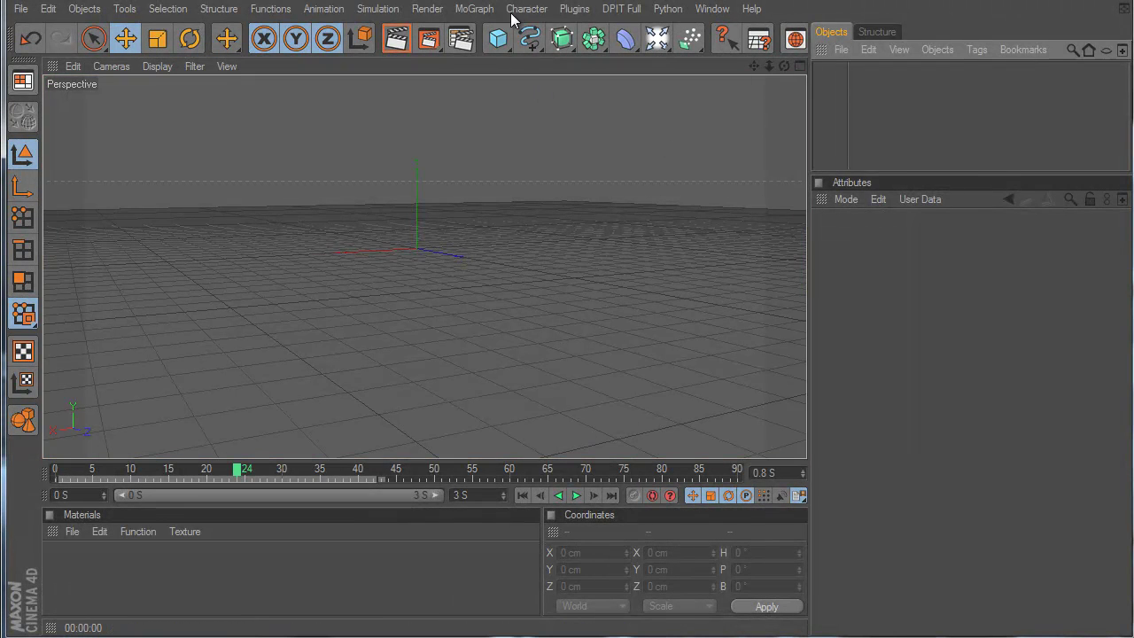
click(474, 9)
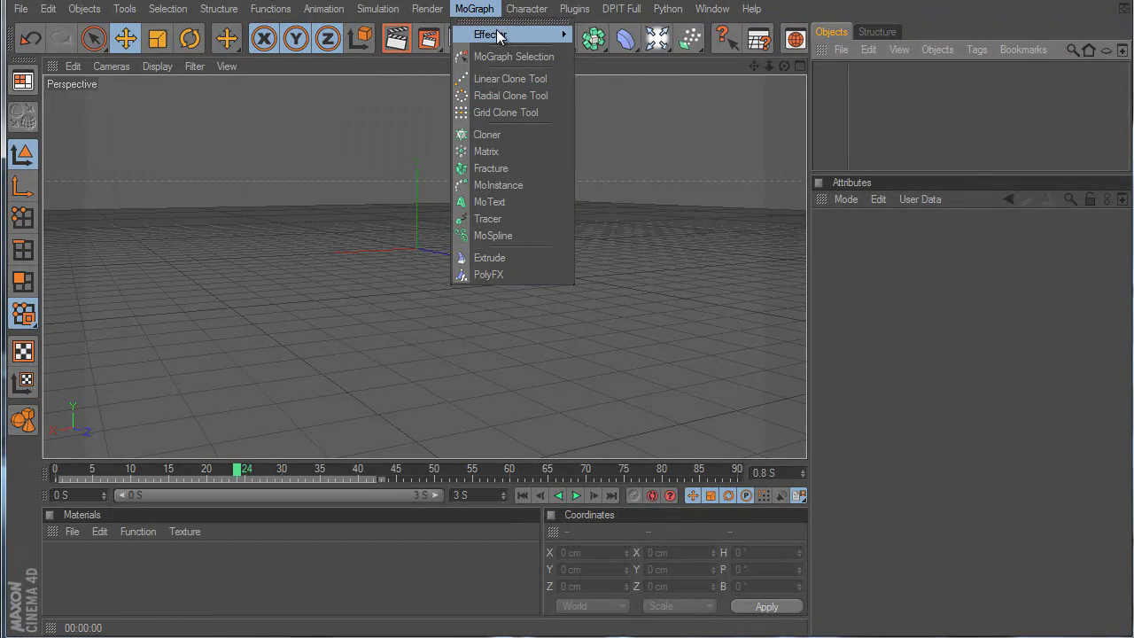
click(832, 120)
alt+right_drag(517, 187, 454, 88)
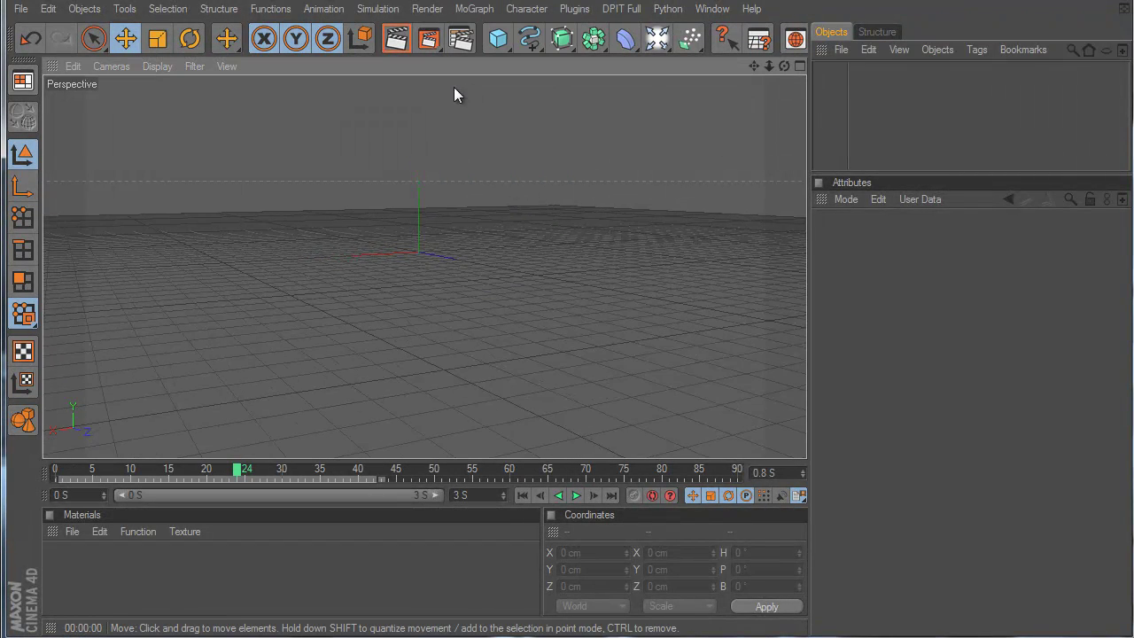
click(377, 8)
mouse_move(405, 52)
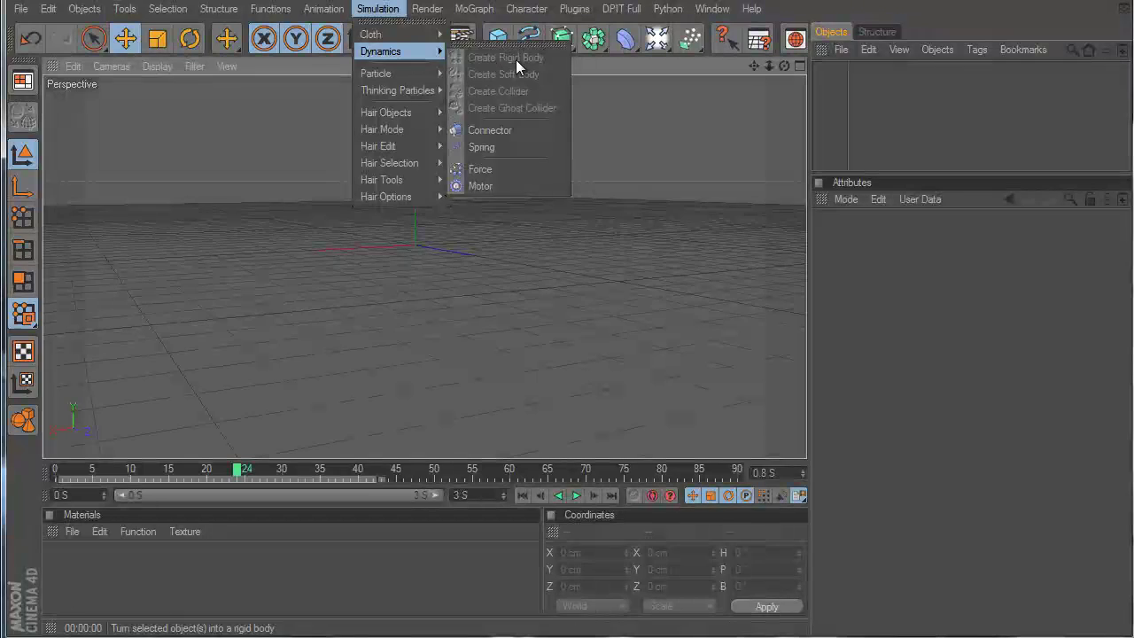
click(820, 81)
Create a Plane at the origin and scale it up uniformly into a large floor
alt+drag(497, 273, 684, 398)
mouse_move(684, 398)
alt+right_down()
mouse_move(497, 273)
mouse_move(683, 401)
alt+right_up()
alt+middle_drag(683, 401, 497, 247)
alt+drag(498, 247, 495, 218)
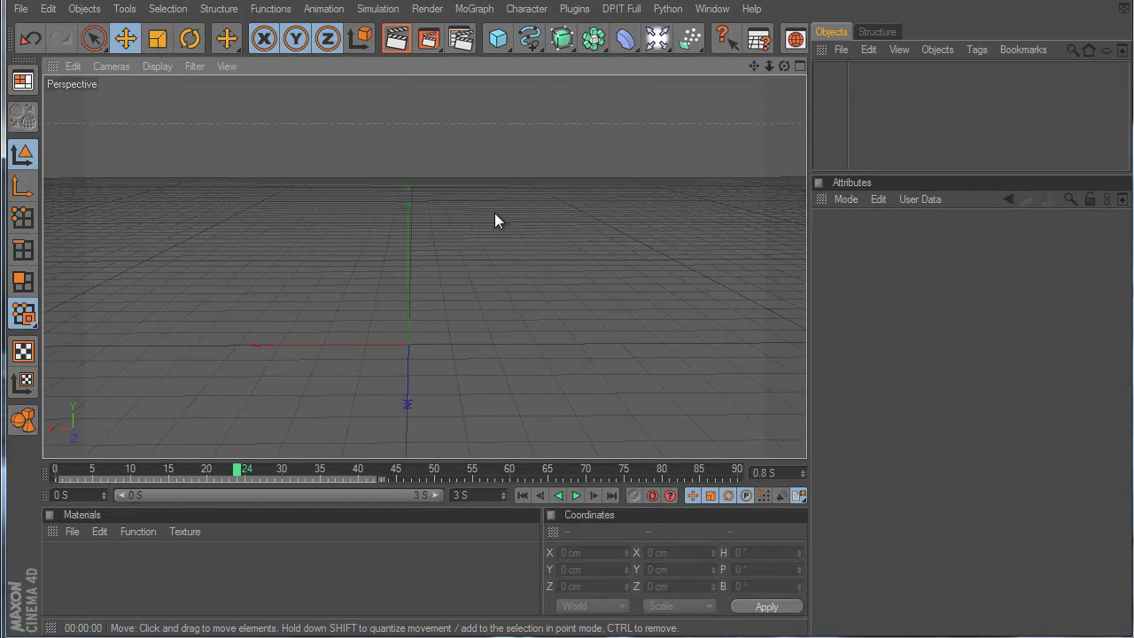
drag(498, 37, 646, 83)
key(t)
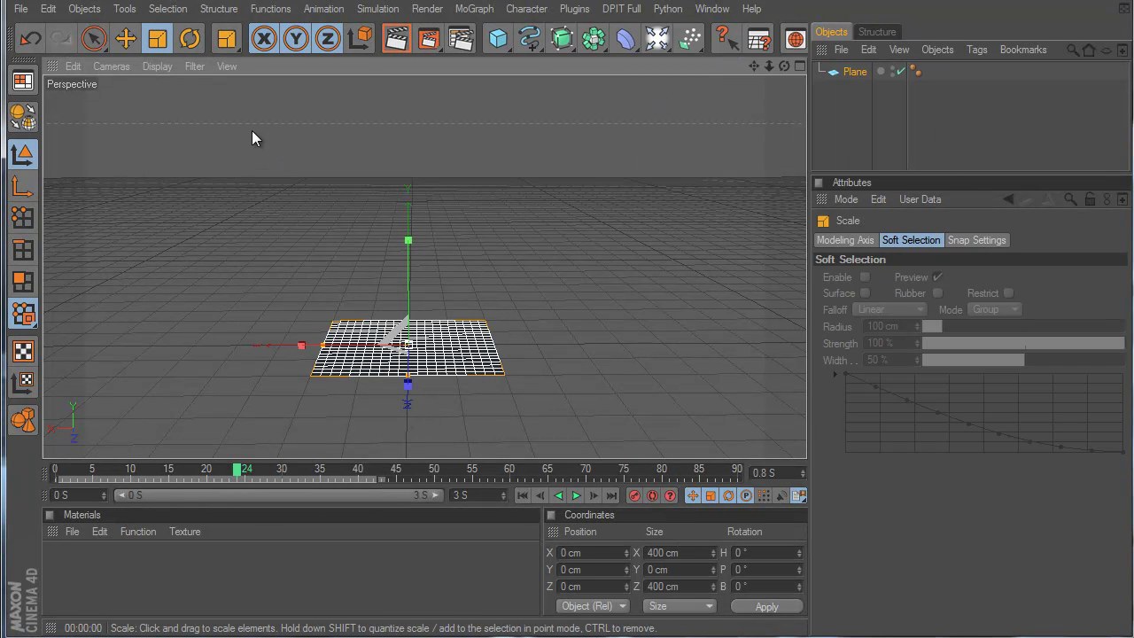
drag(318, 379, 717, 384)
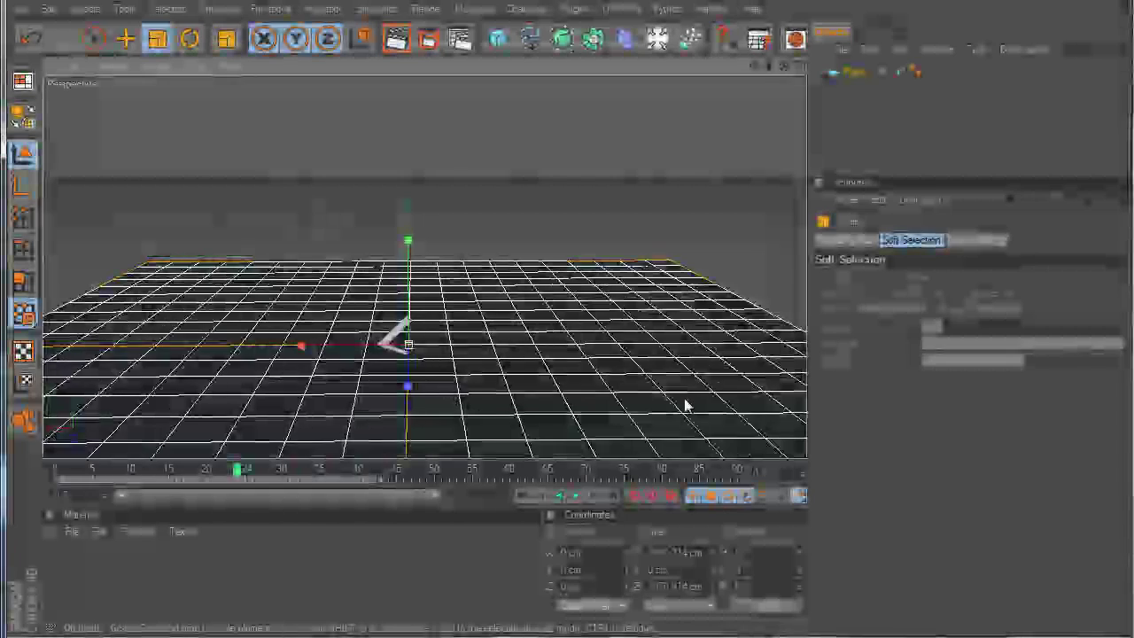
Add a Cube and raise it about 426 cm above the Plane
click(498, 37)
key(e)
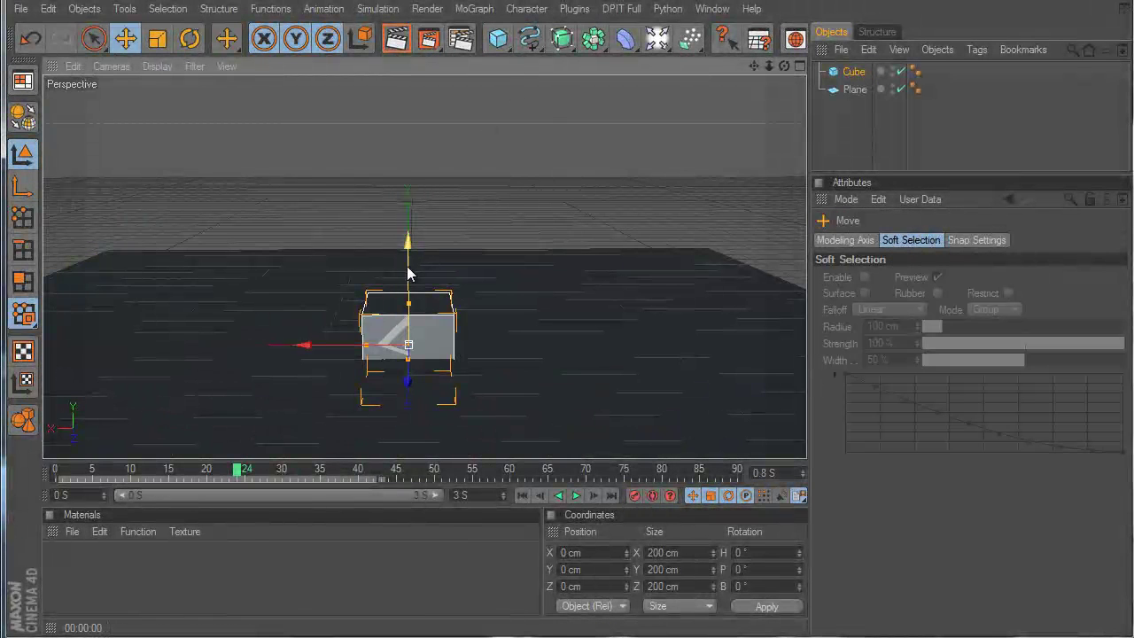
drag(407, 266, 407, 205)
drag(690, 357, 681, 435)
Add a Cloner as parent of the Cube and set its mode to Grid Array
click(474, 9)
alt+click(508, 134)
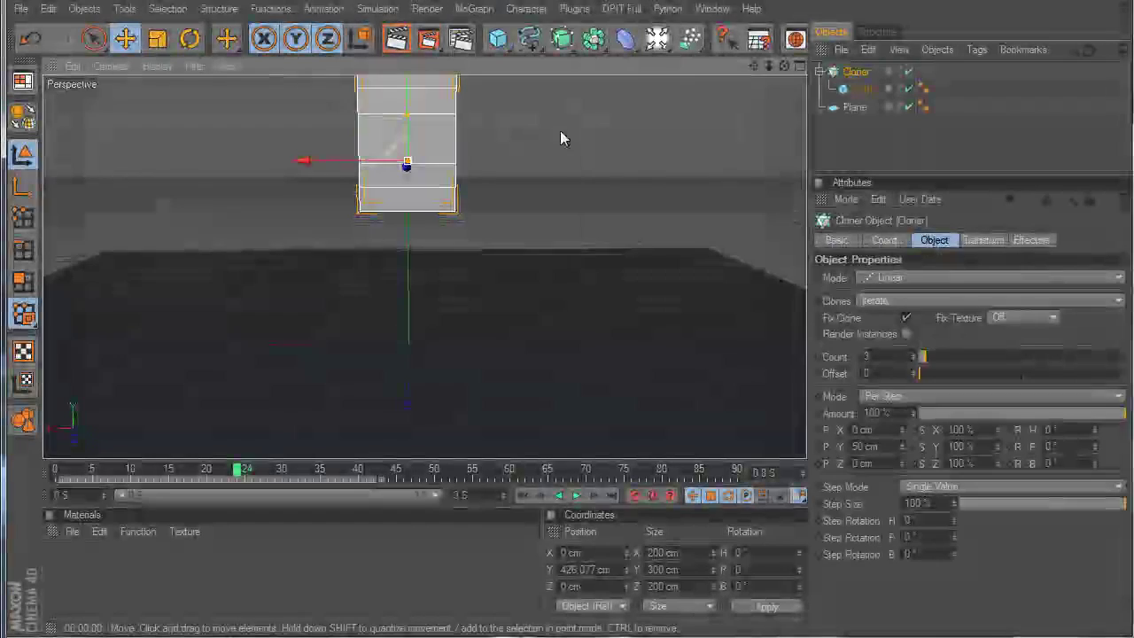
click(890, 278)
click(895, 338)
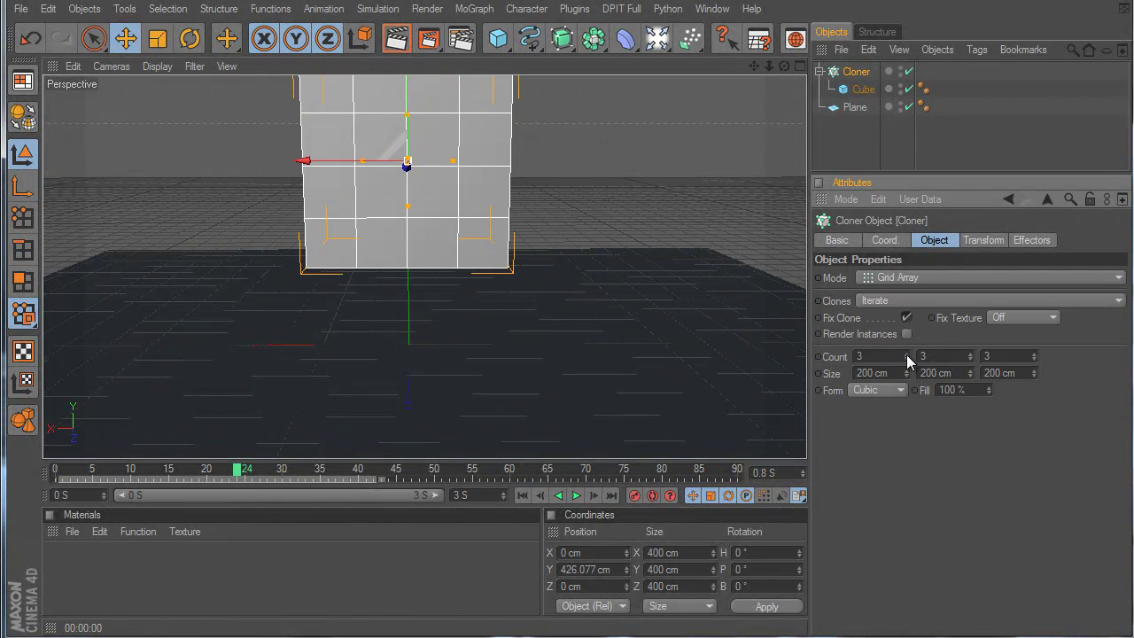
Scale the Cube inside the Cloner down uniformly to about 34.1 cm per side
click(861, 90)
key(t)
drag(625, 165, 678, 174)
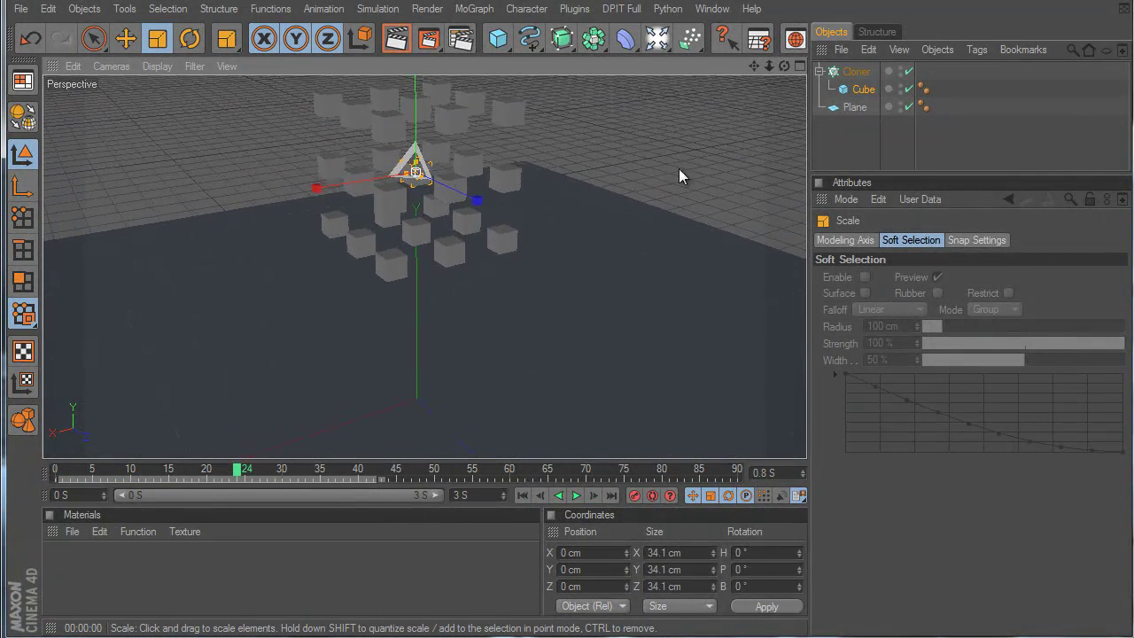
click(855, 73)
right_click(855, 75)
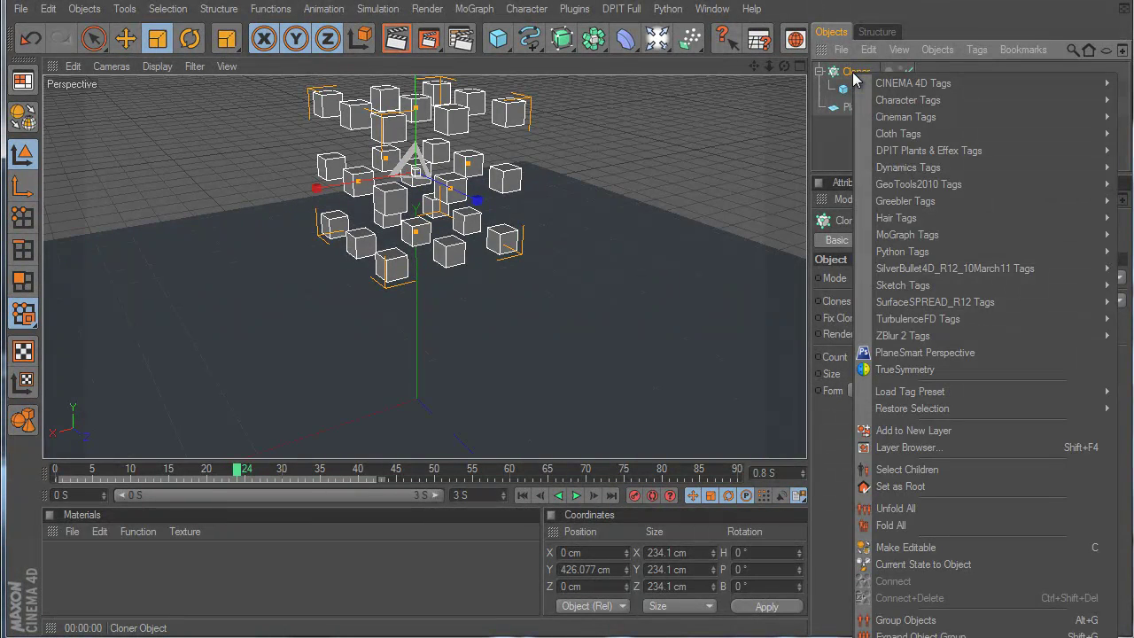
mouse_move(918, 174)
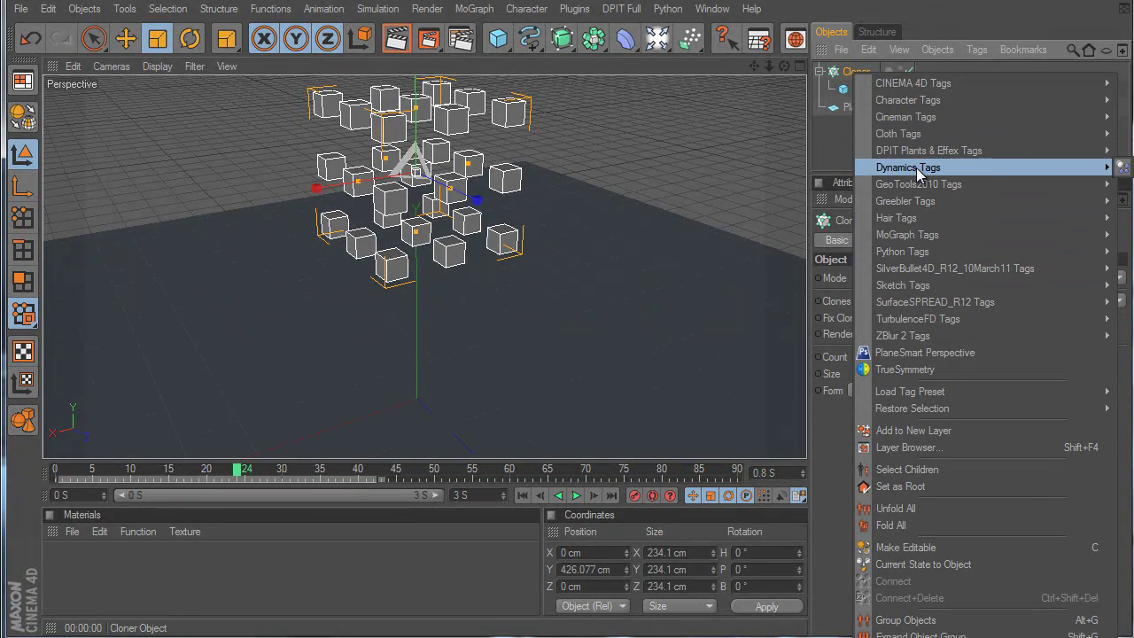
click(1125, 168)
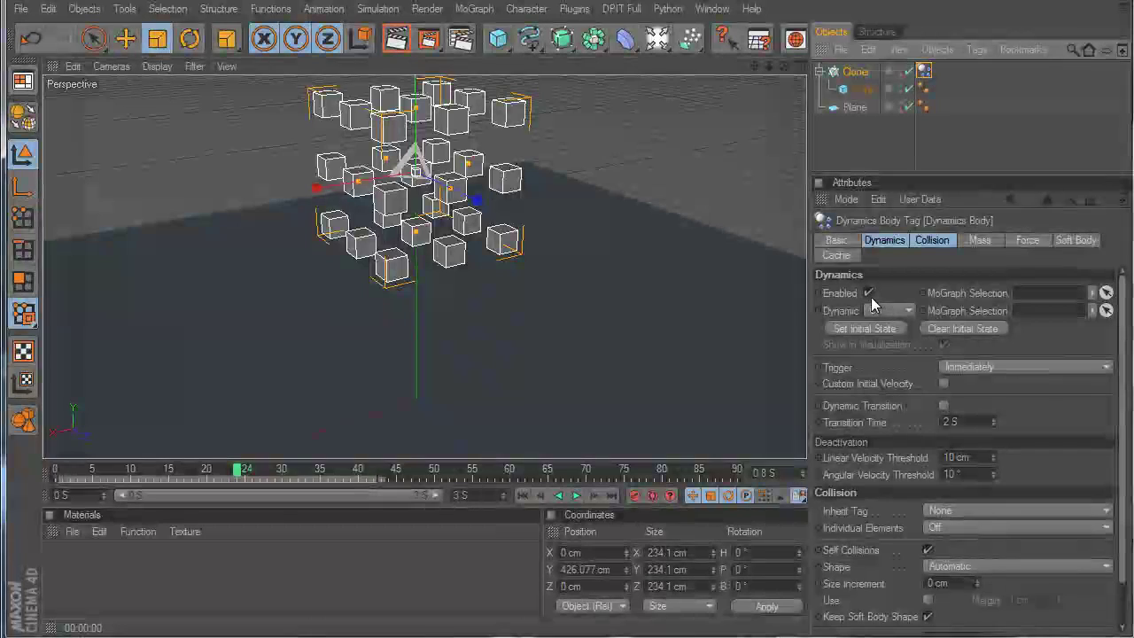
key(ctrl+z)
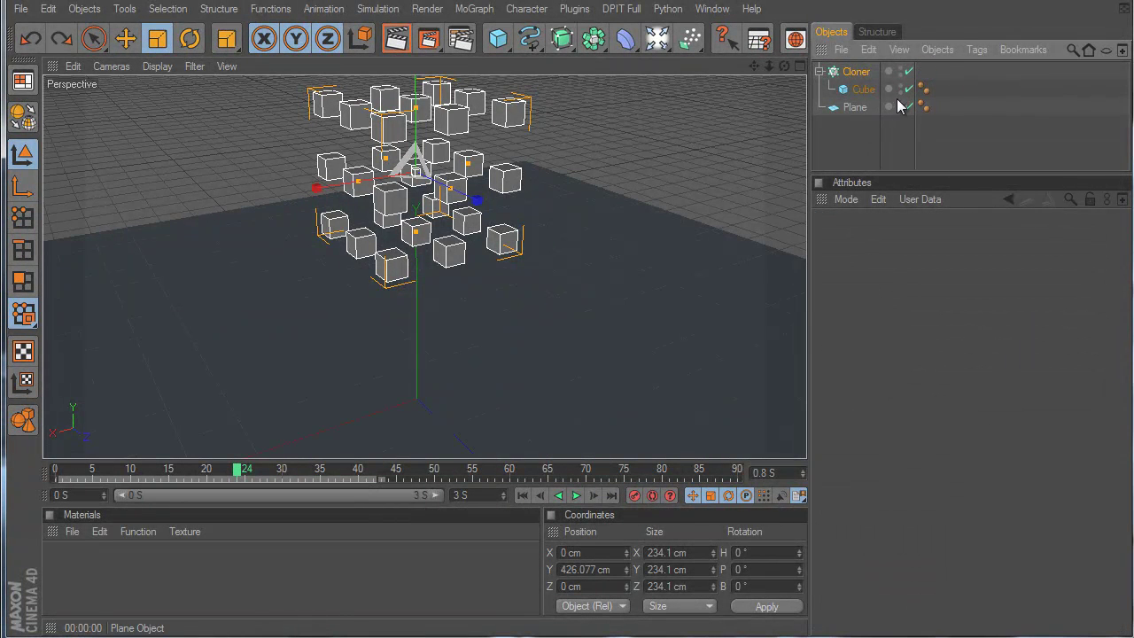
Turn the Cloner into a dynamics rigid body
click(821, 70)
click(856, 74)
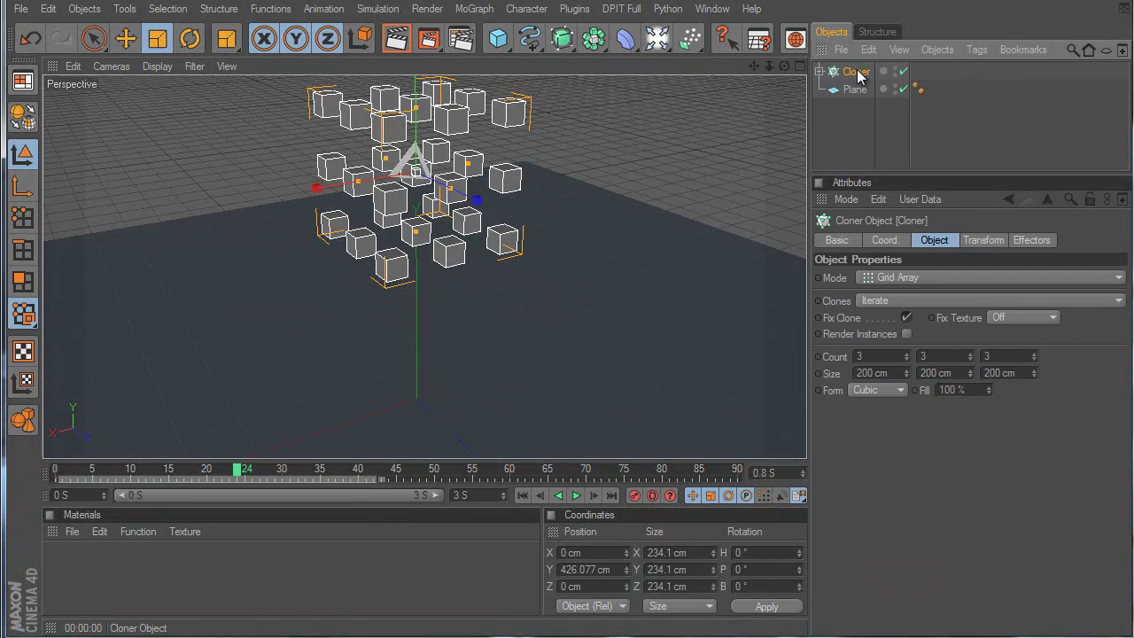
click(380, 10)
mouse_move(396, 54)
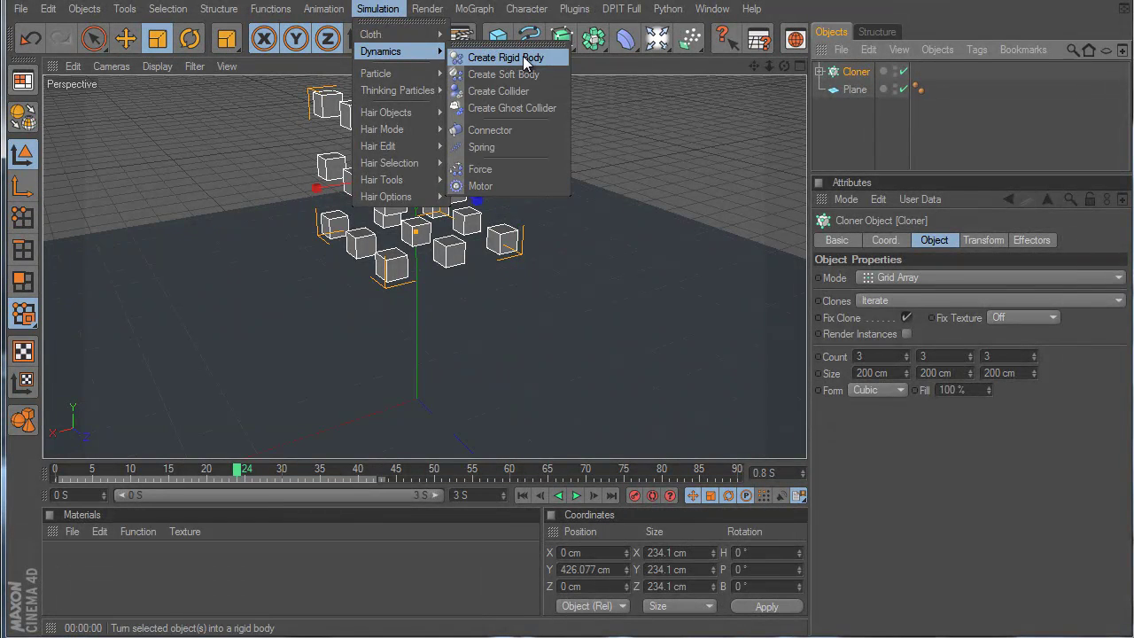
click(526, 59)
Turn the Plane into a dynamics collider so that it acts as the floor
click(852, 90)
click(377, 9)
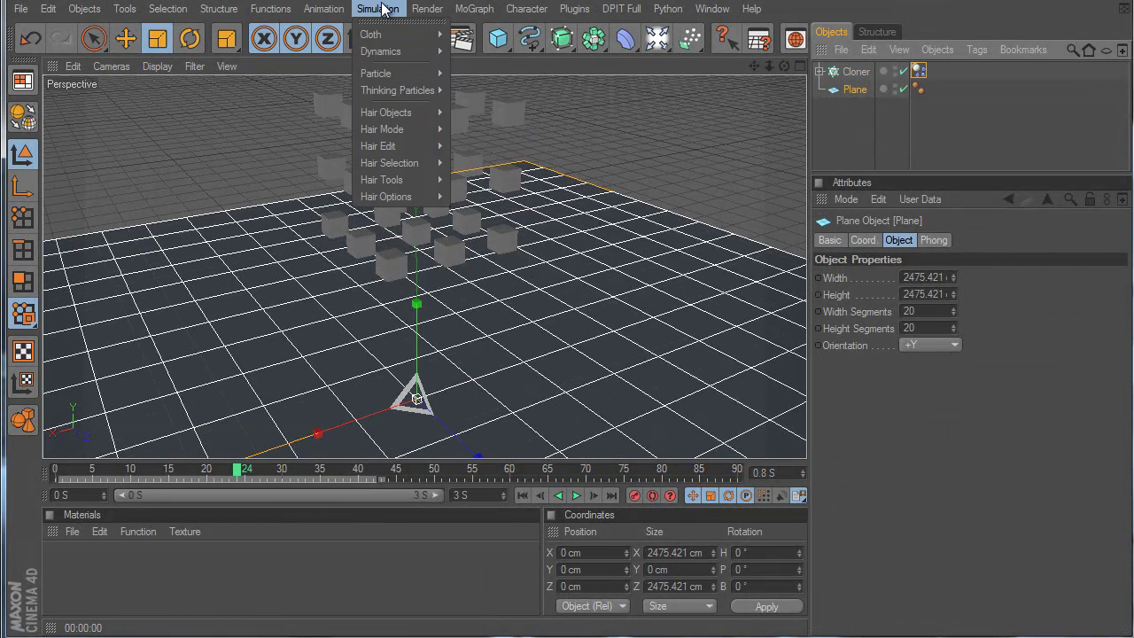
mouse_move(399, 34)
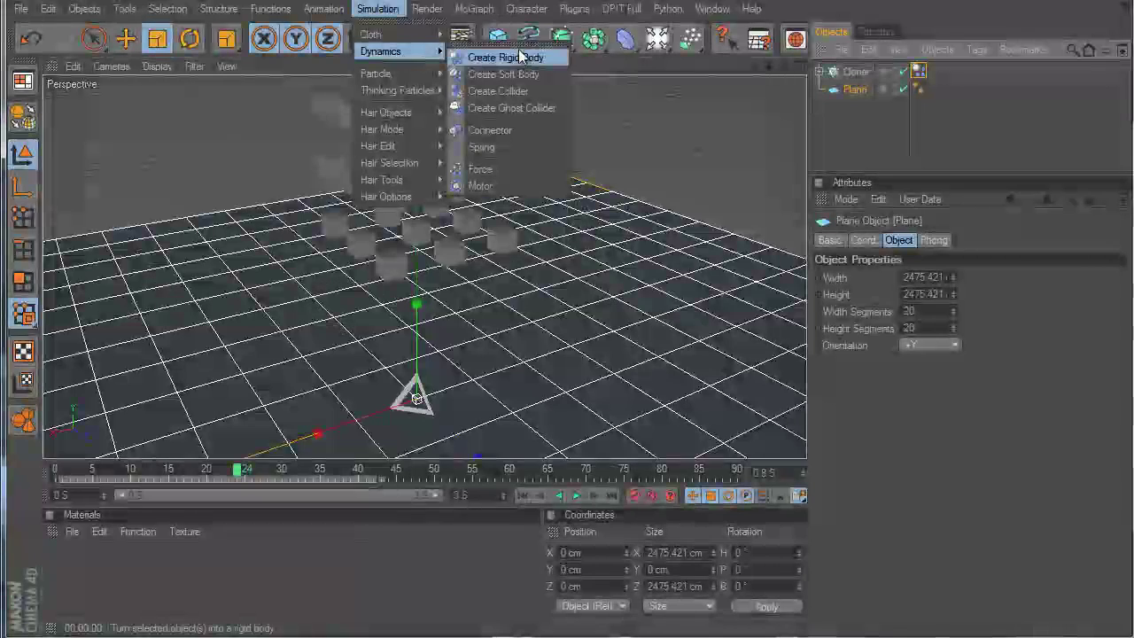
click(523, 92)
click(850, 116)
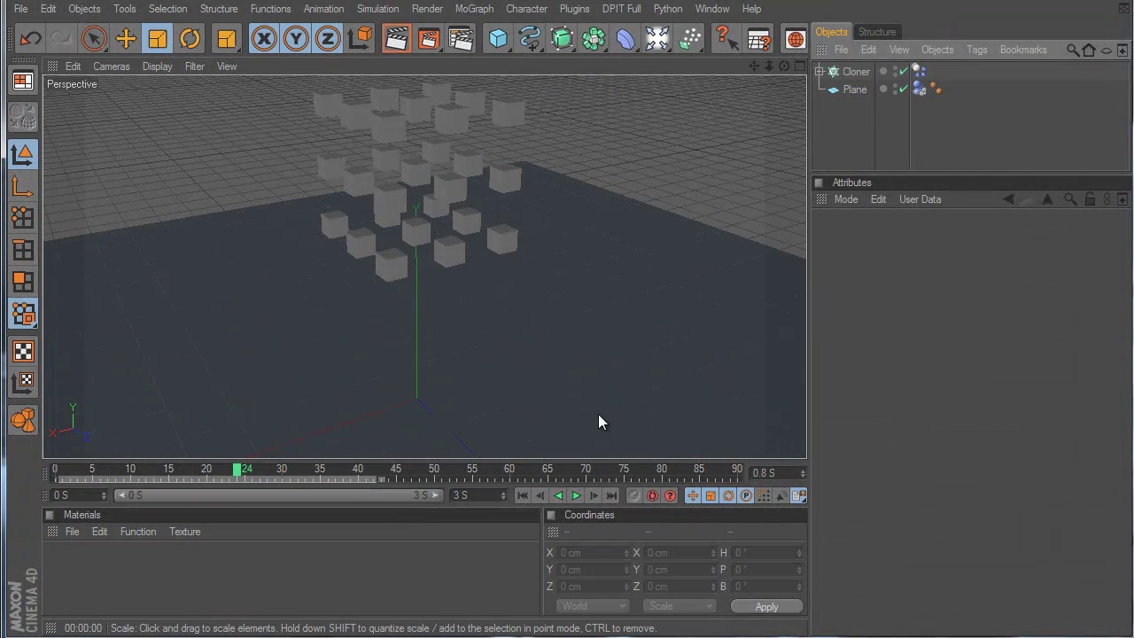
Play the dynamics simulation of the cloned cubes falling and return to the first frame
click(576, 496)
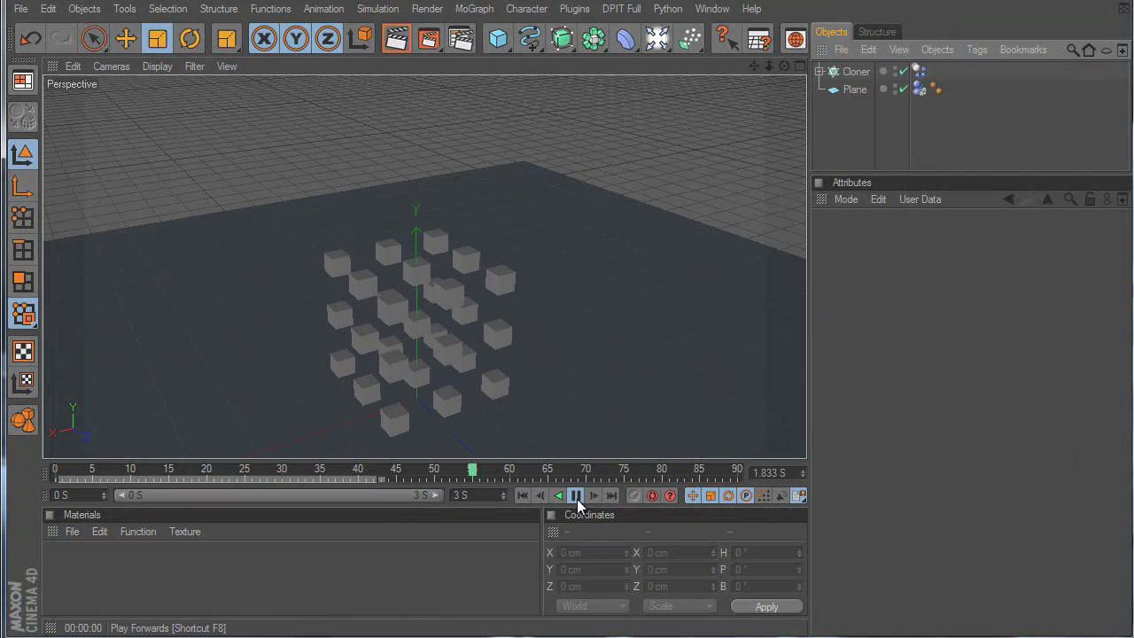
click(524, 496)
alt+drag(664, 428, 695, 372)
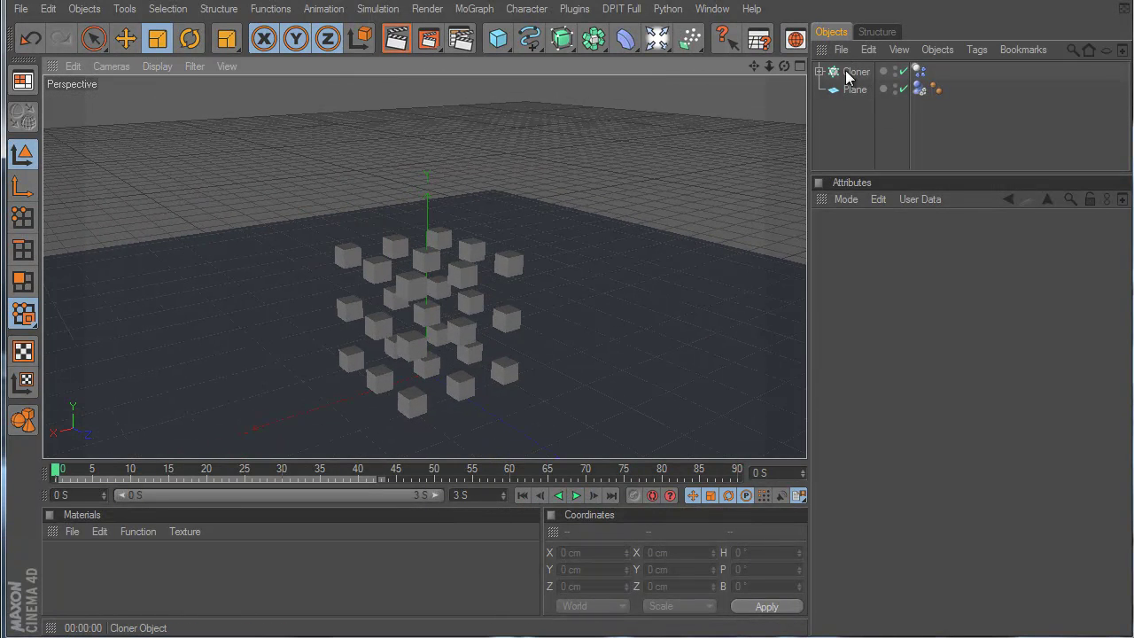
Examine the collision settings of the Cloner's Dynamics Body tag and the object properties of the Cube and Cloner
click(873, 73)
click(920, 71)
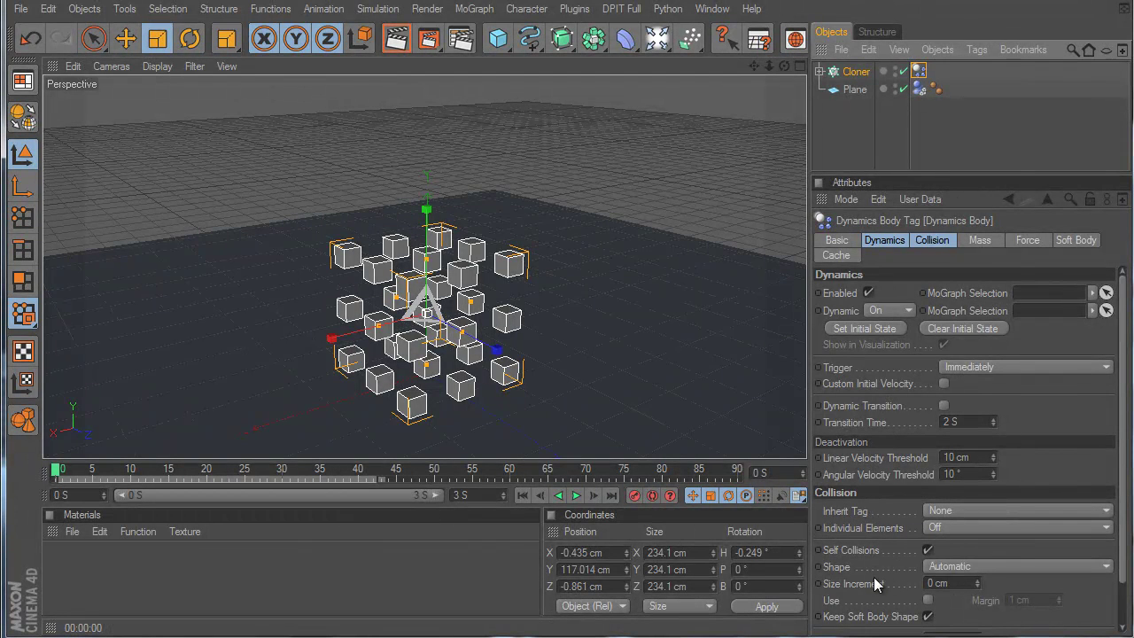
click(952, 510)
click(952, 510)
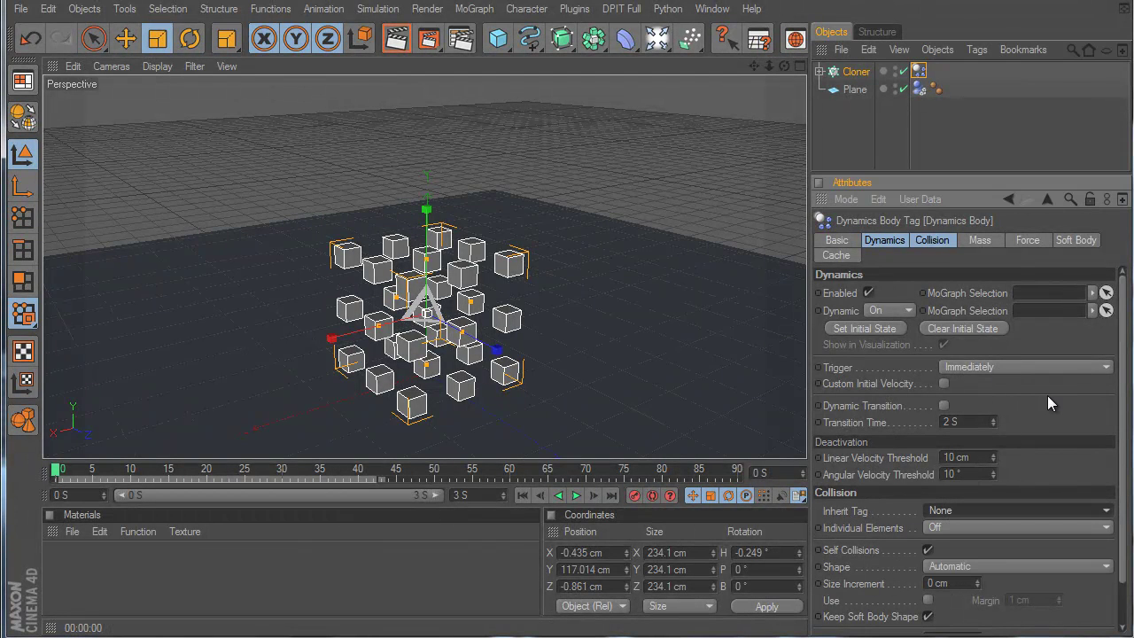
scroll(966, 547, down, 2)
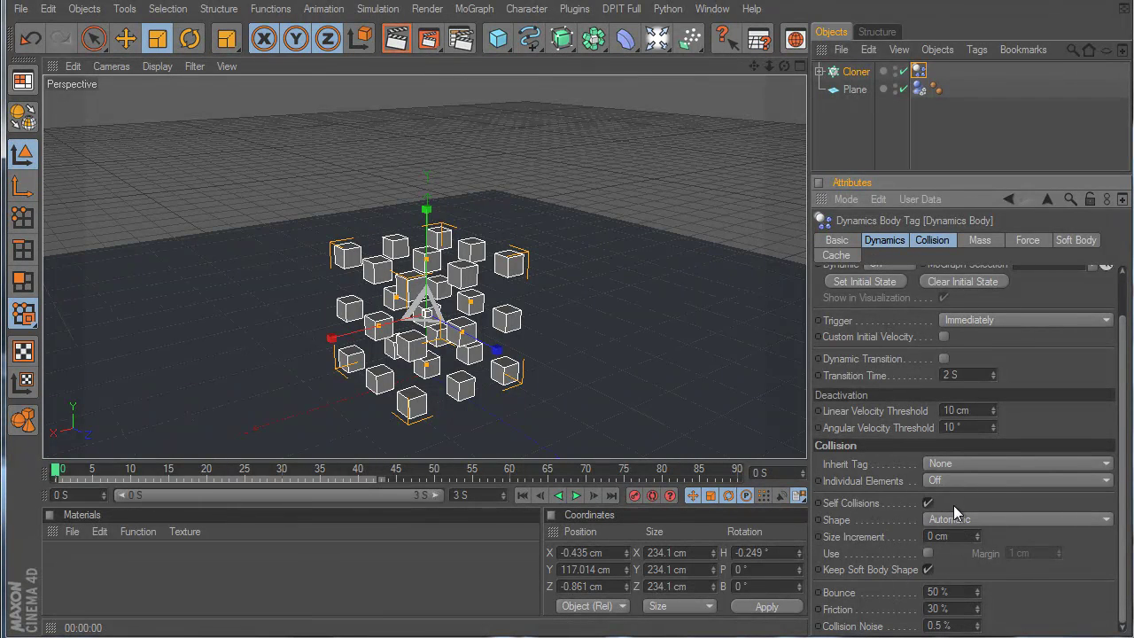
click(944, 479)
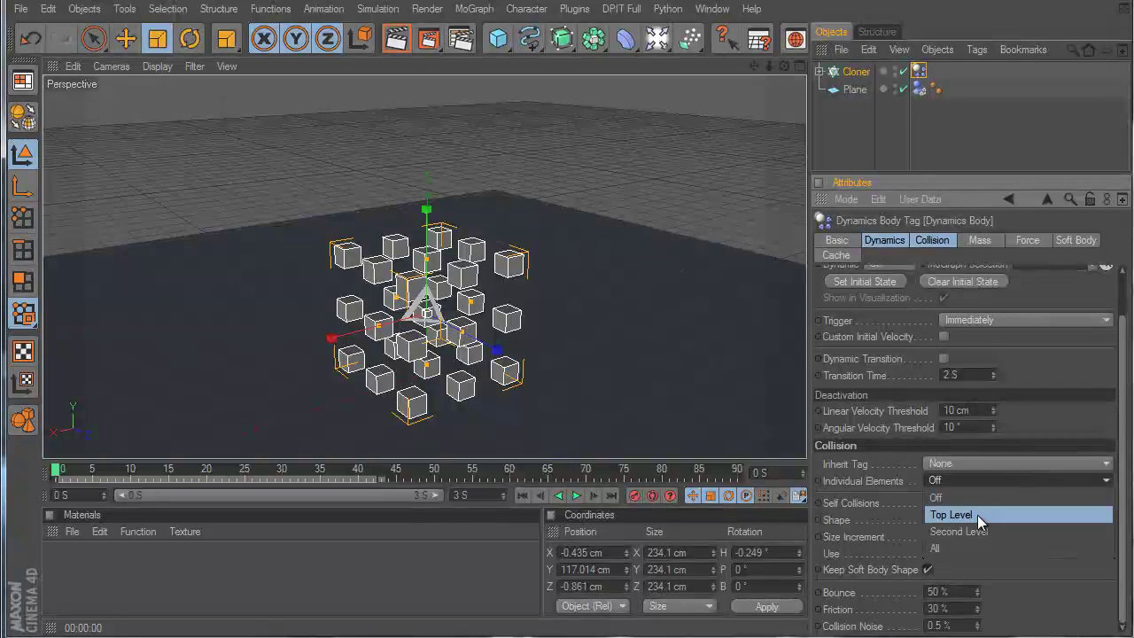
click(819, 73)
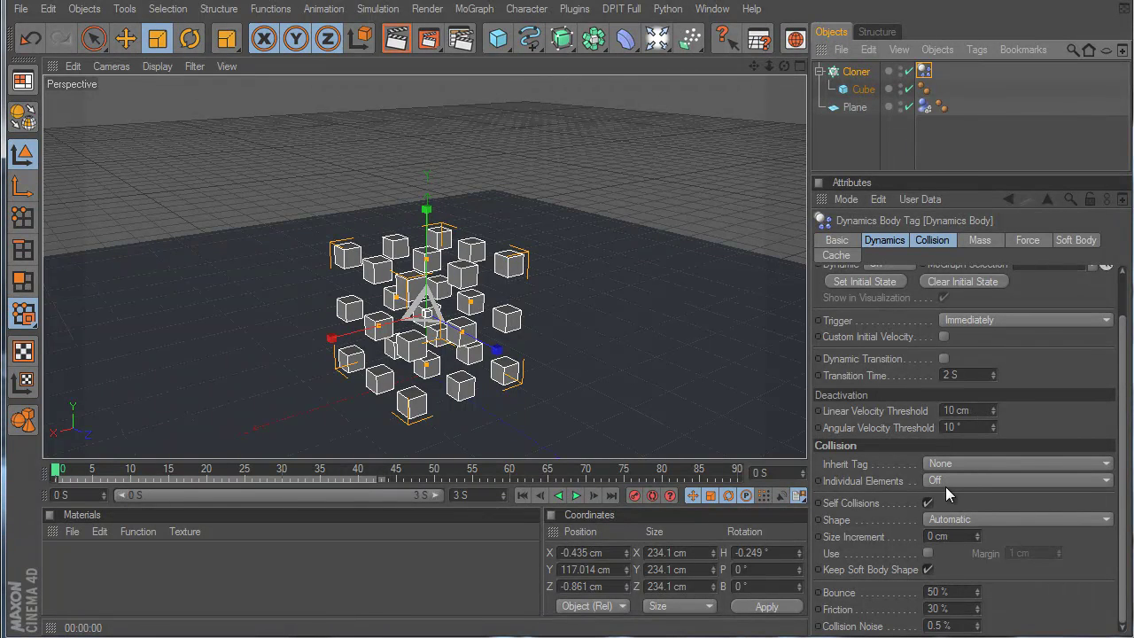
click(859, 90)
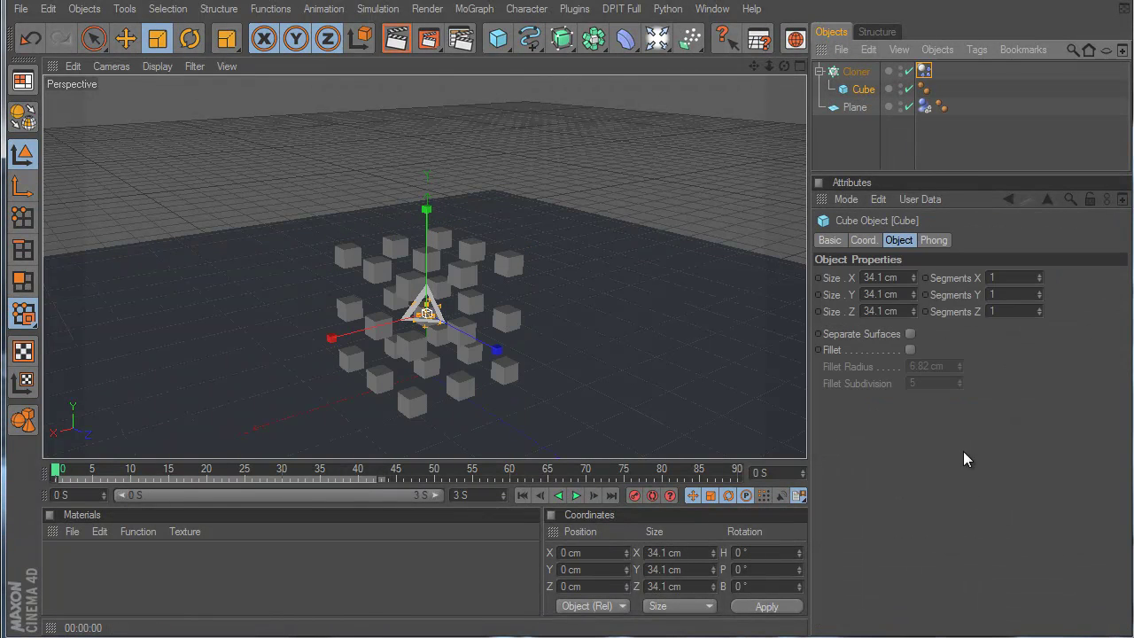
click(855, 72)
click(859, 73)
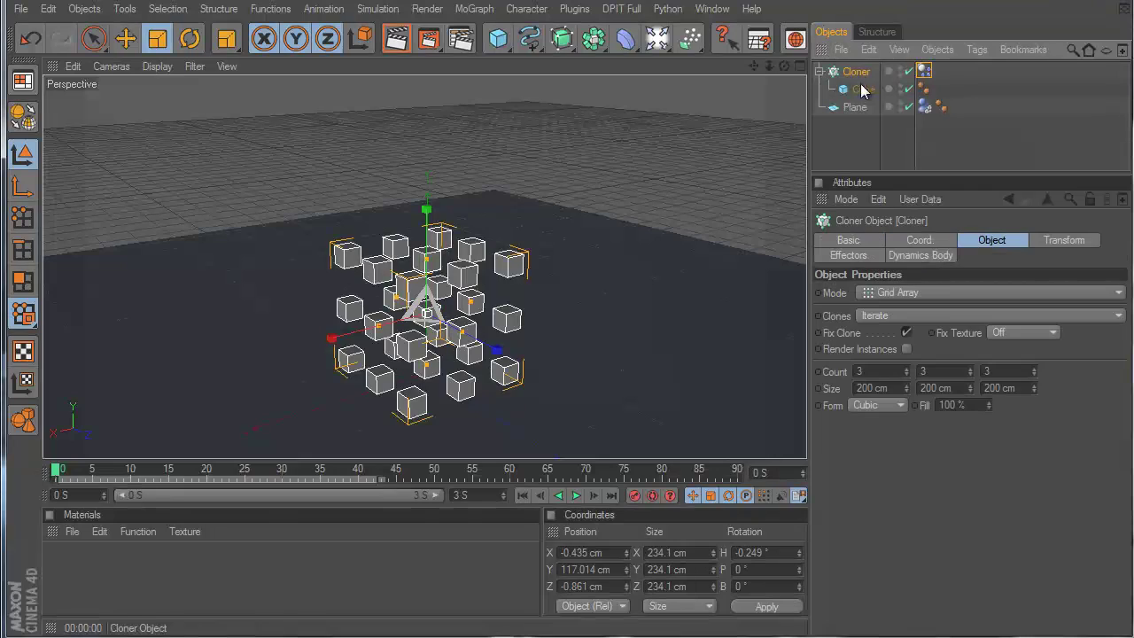
Set Individual Elements to All in the Cloner's Dynamics Body tag
click(924, 72)
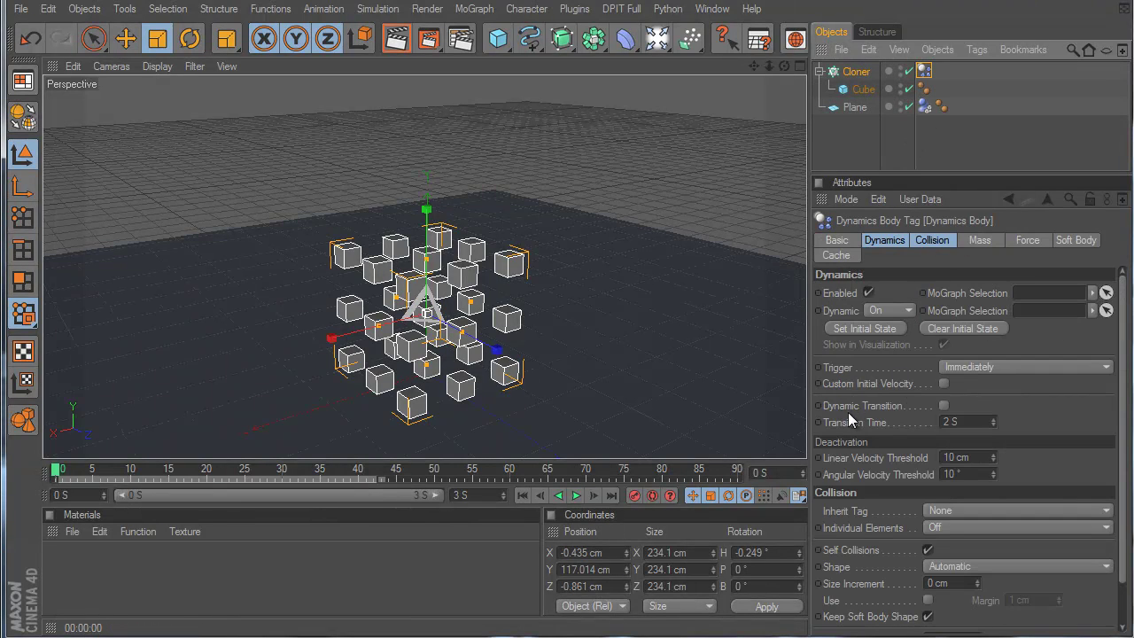
click(949, 567)
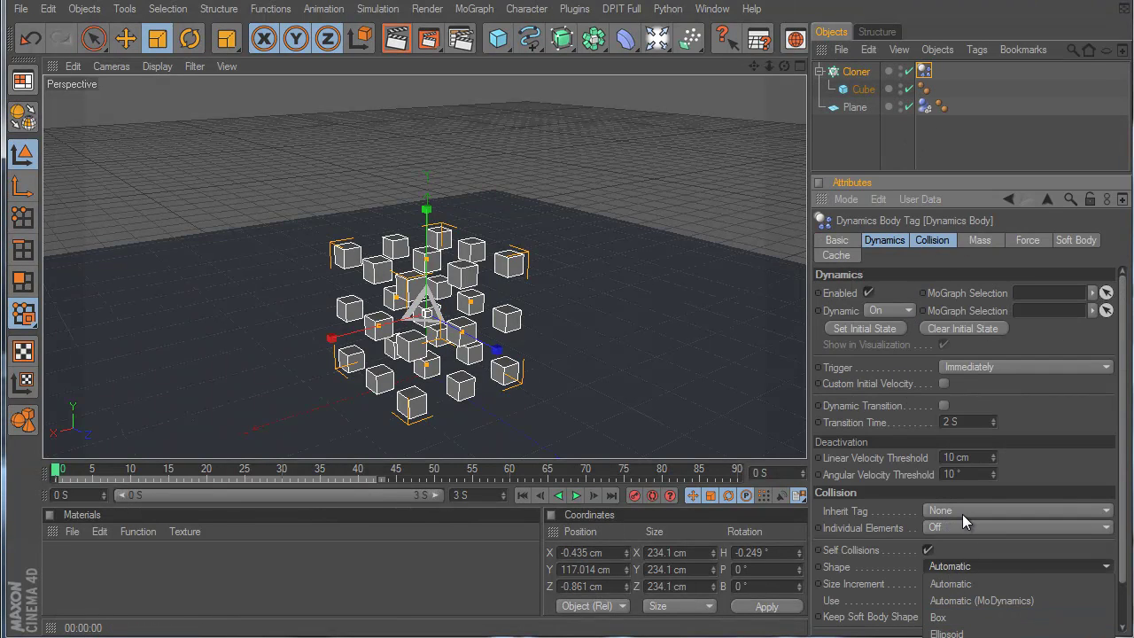
click(965, 527)
click(939, 596)
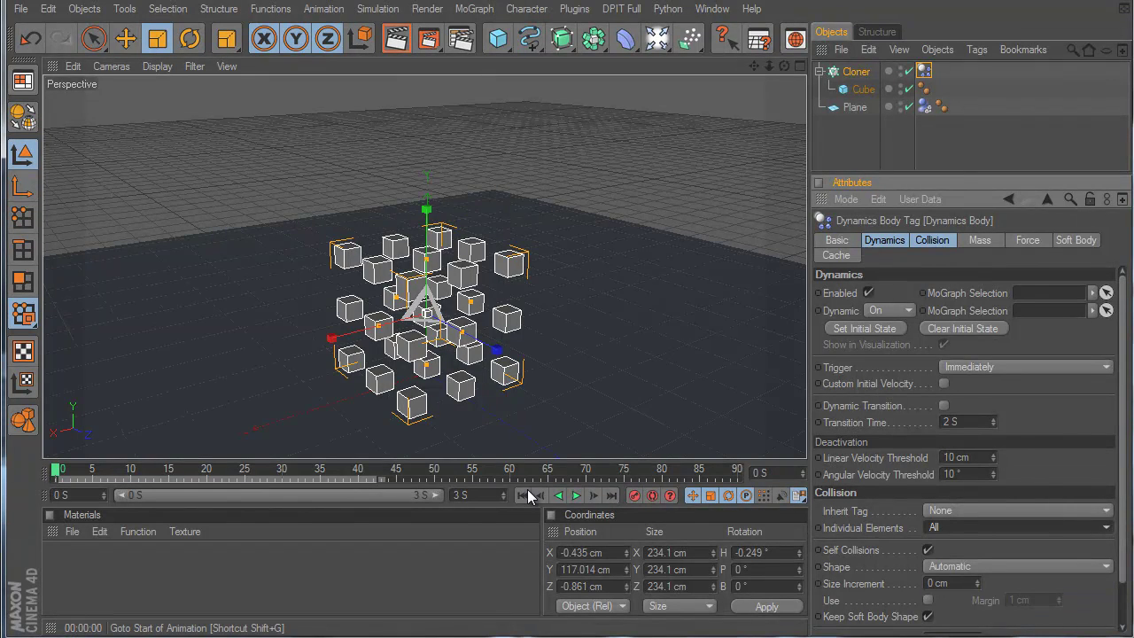
Play the simulation to check how the individual cubes collide, and go back to the start
click(576, 495)
click(577, 495)
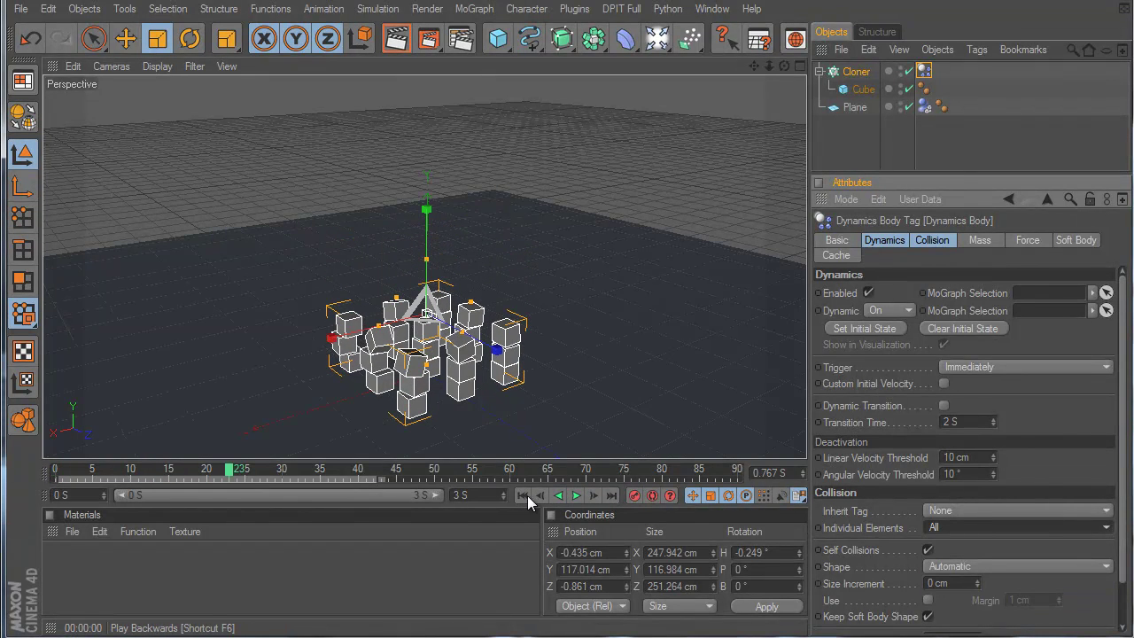
click(521, 495)
Raise the Cloner to a height of about 345 cm and play the simulation of the falling cubes
click(857, 73)
key(e)
drag(427, 212, 427, 81)
drag(683, 397, 683, 396)
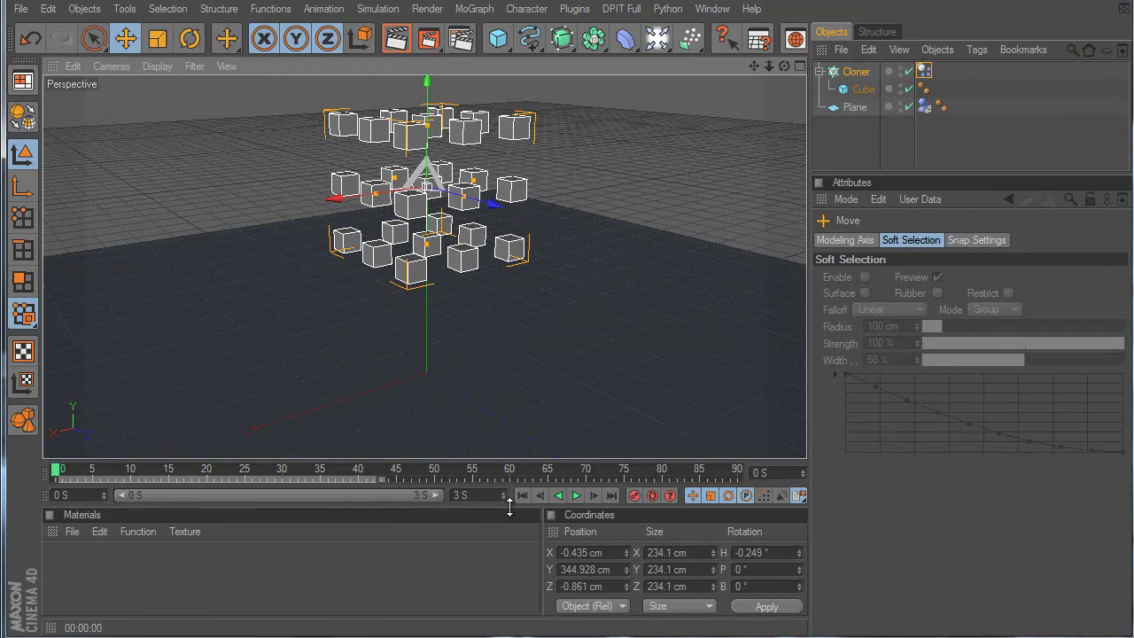
click(837, 142)
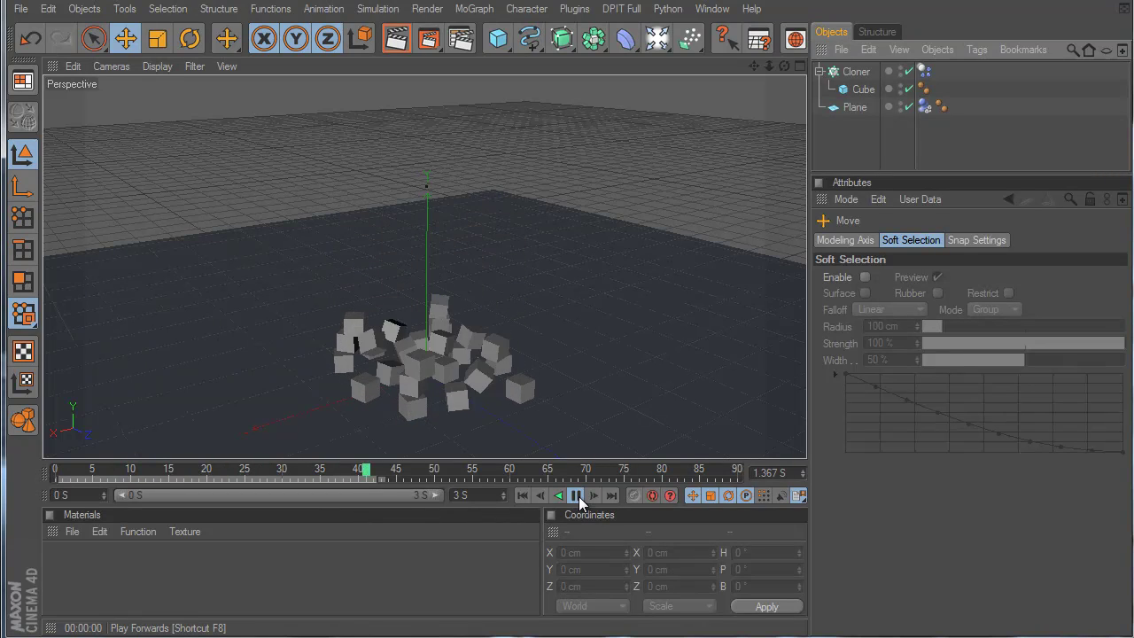
click(577, 496)
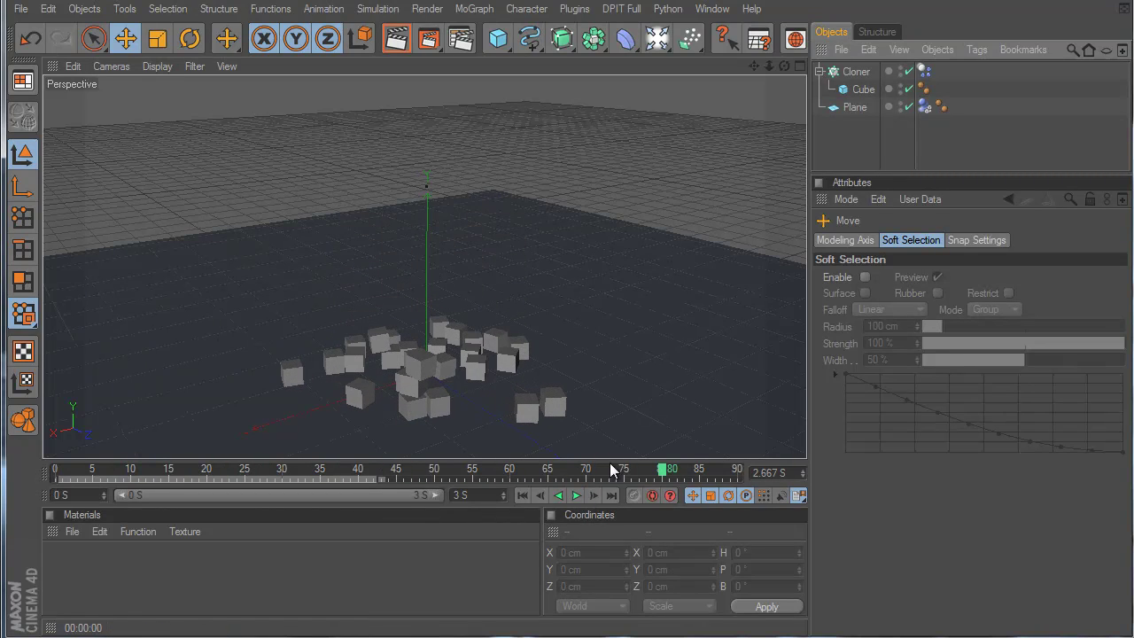
Enable Render Instances on the Cloner, replay the simulation from the first frame and rewind it
click(857, 72)
click(907, 349)
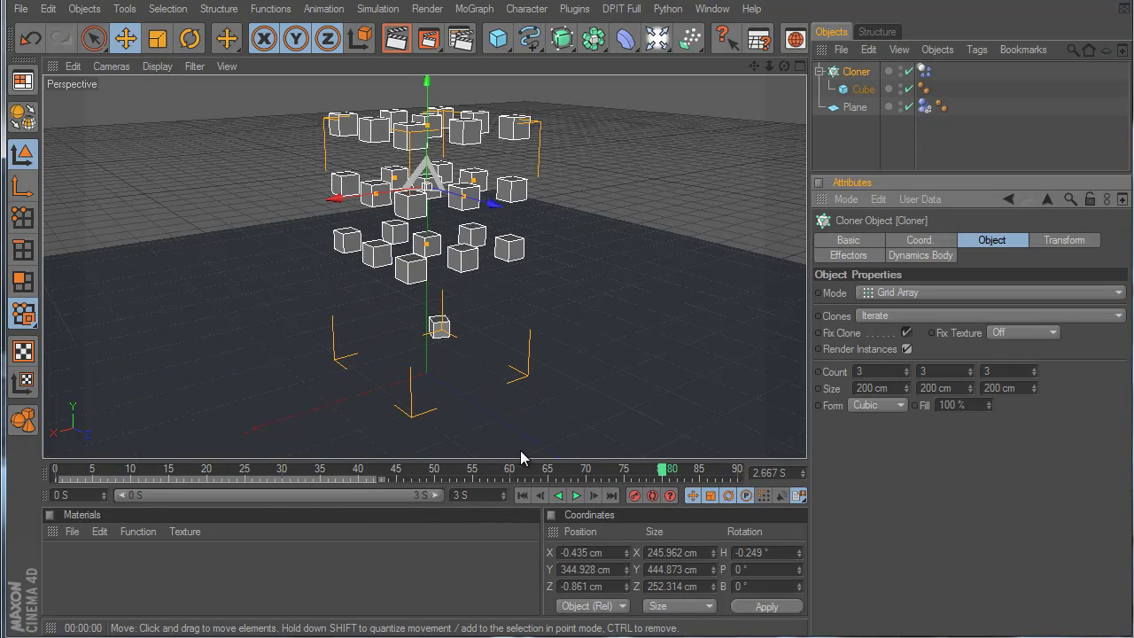
click(522, 495)
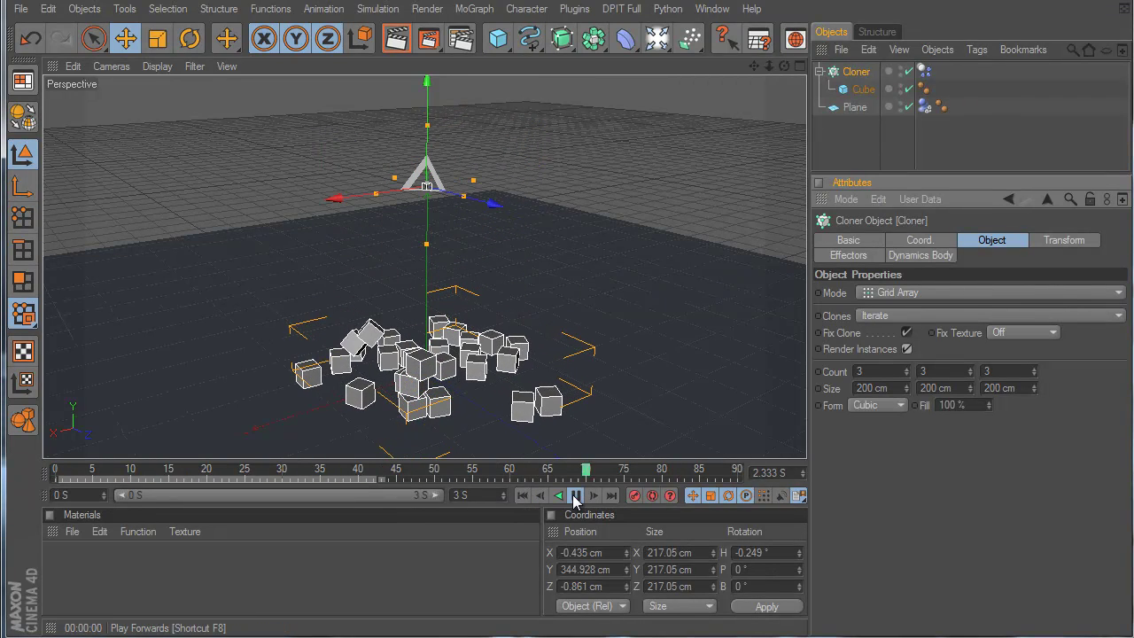
click(576, 496)
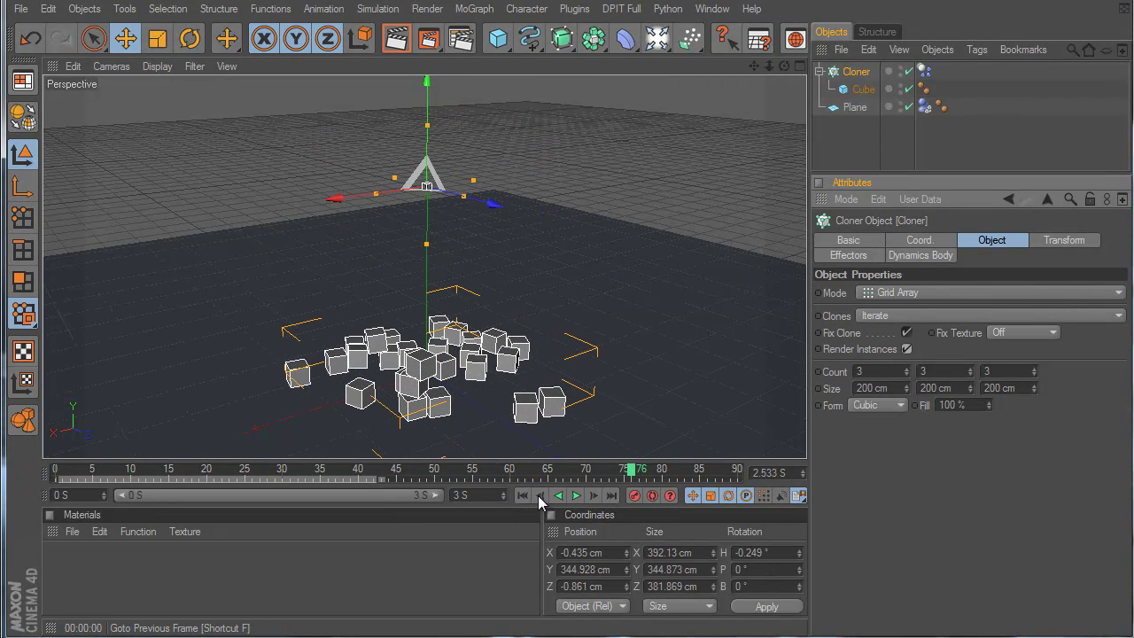
click(523, 495)
click(577, 496)
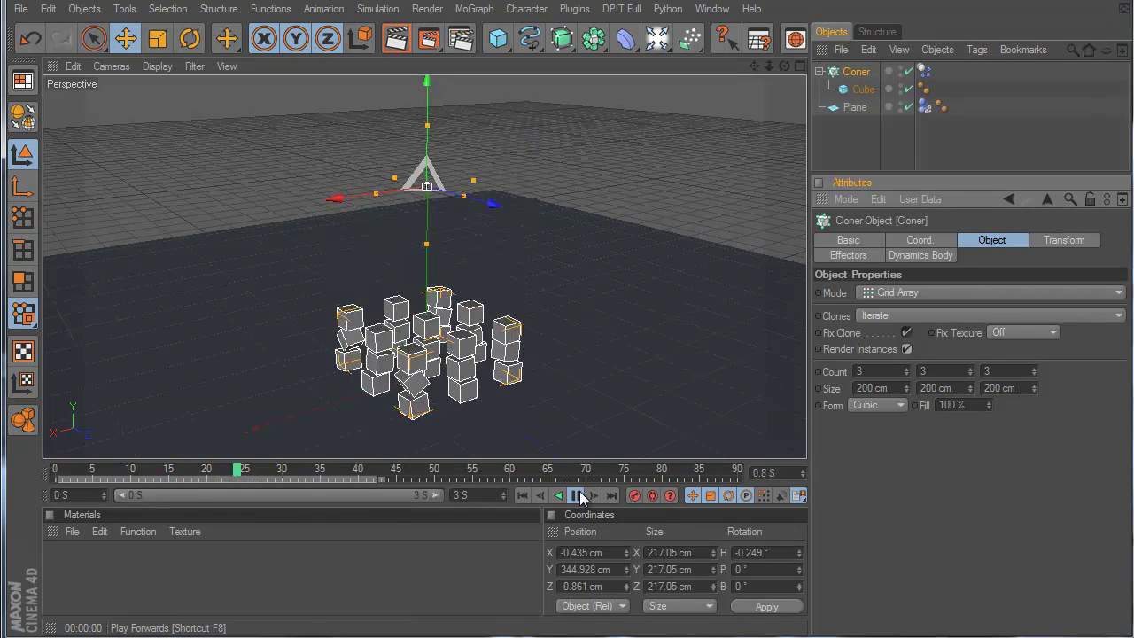
click(577, 496)
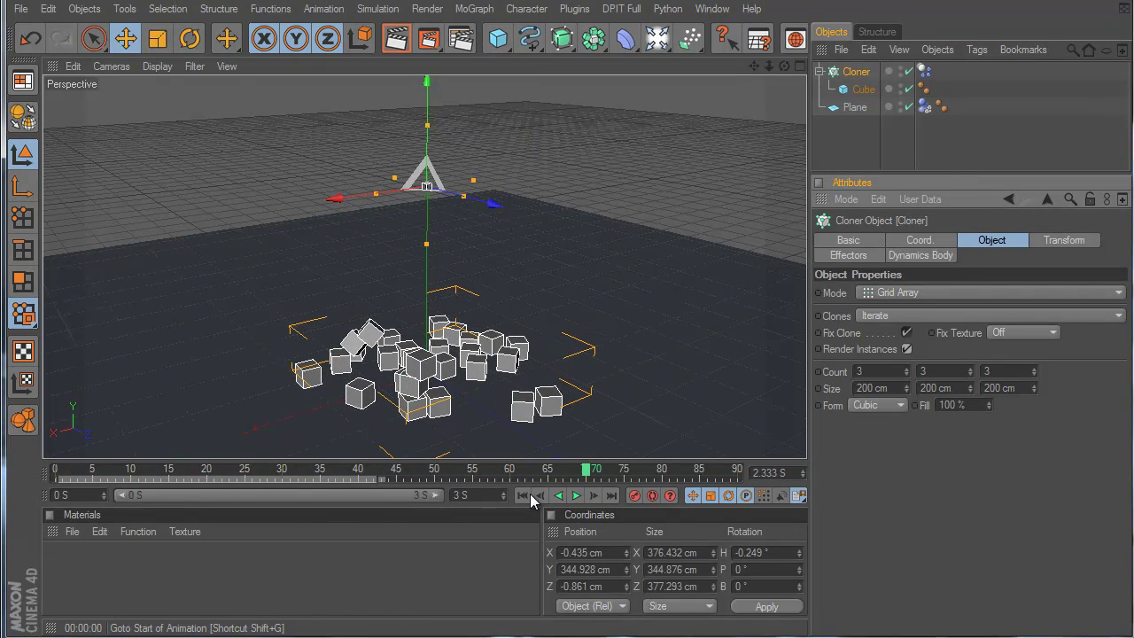
click(522, 495)
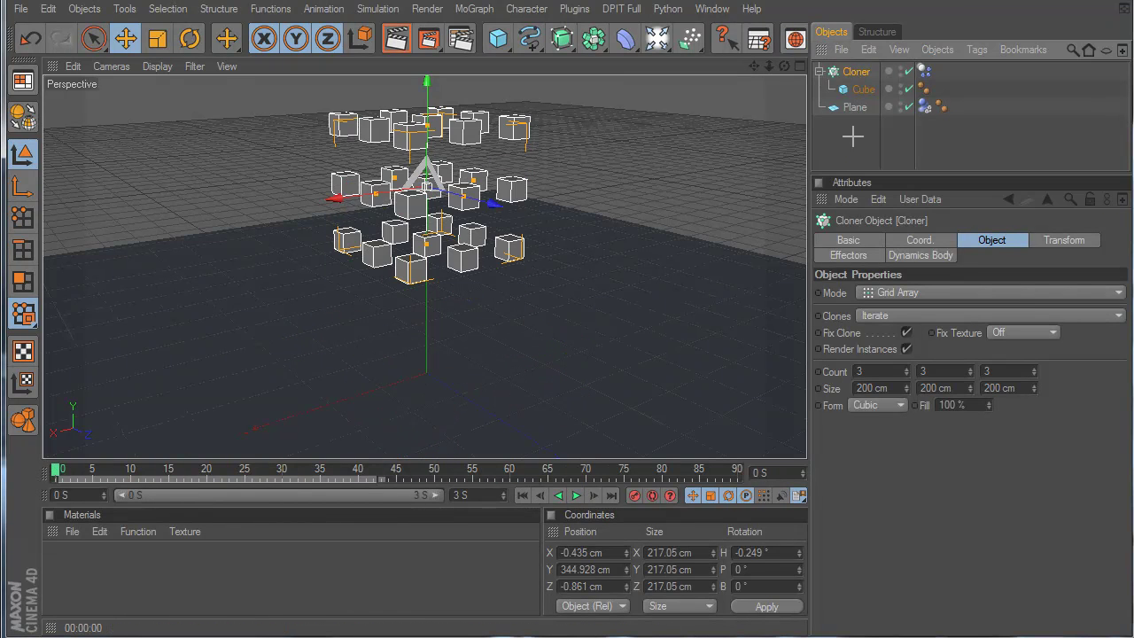
Replace the Cube inside the Cloner with a new MoText object
click(864, 89)
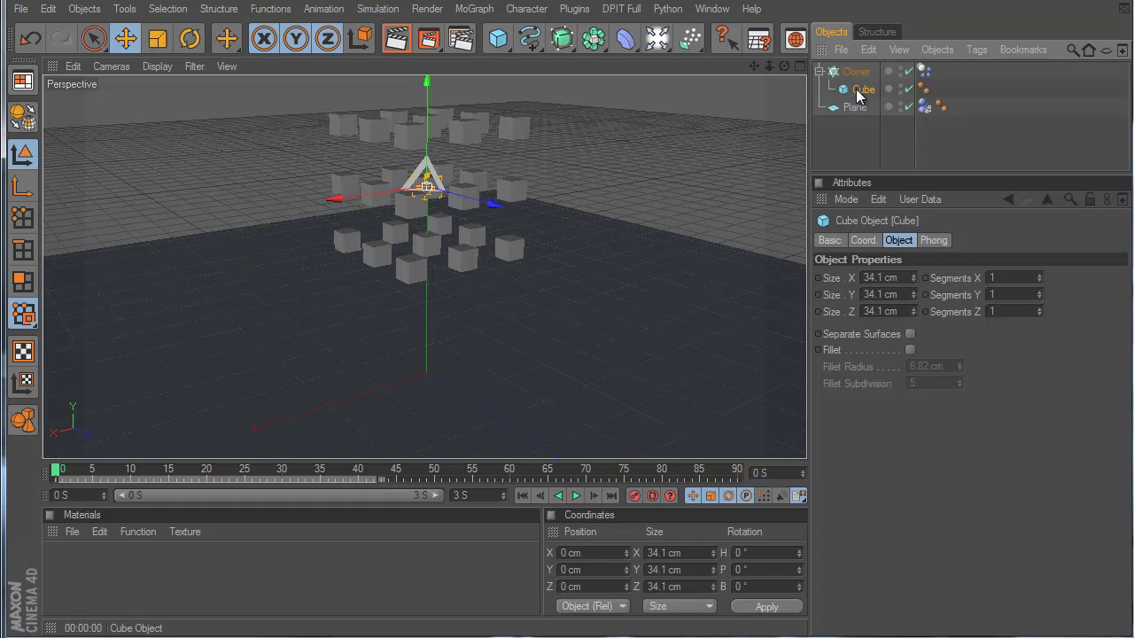
key(Delete)
click(475, 9)
mouse_move(495, 37)
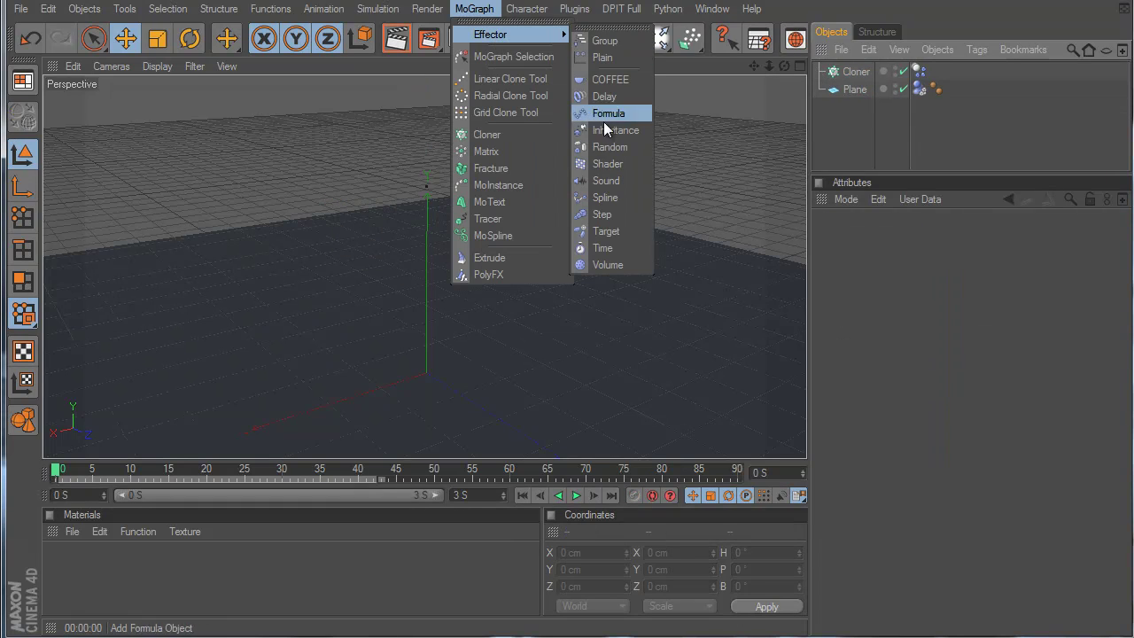
click(500, 201)
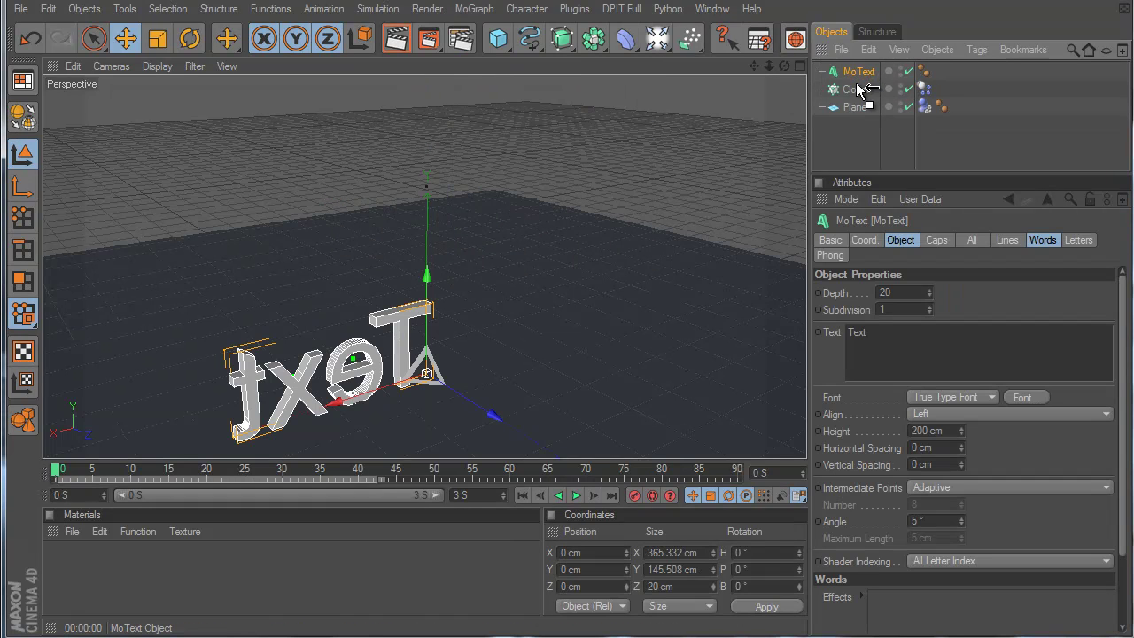
drag(864, 88, 855, 89)
Set the cloned MoText's text to "FUCK MAN" and its height to 14 cm
drag(899, 334, 640, 318)
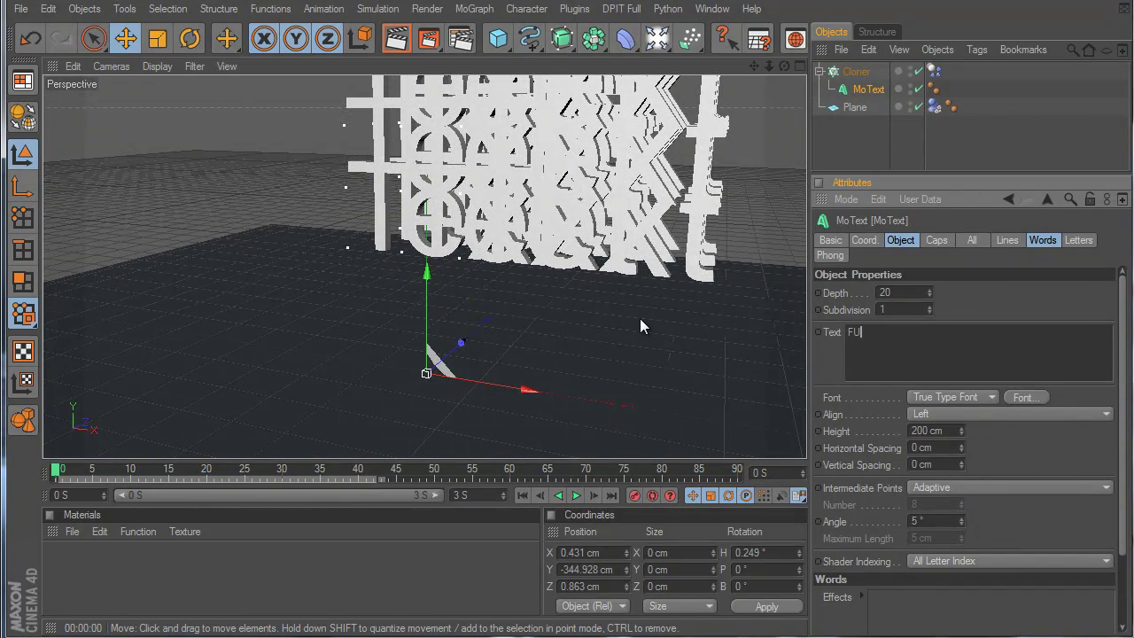
text(MAN)
alt+drag(640, 327, 709, 244)
mouse_move(960, 430)
mouse_down()
mouse_move(958, 476)
mouse_move(957, 427)
mouse_up()
alt+drag(780, 323, 663, 212)
Play the simulation to watch the text clones fall onto the floor, and stop it
click(576, 495)
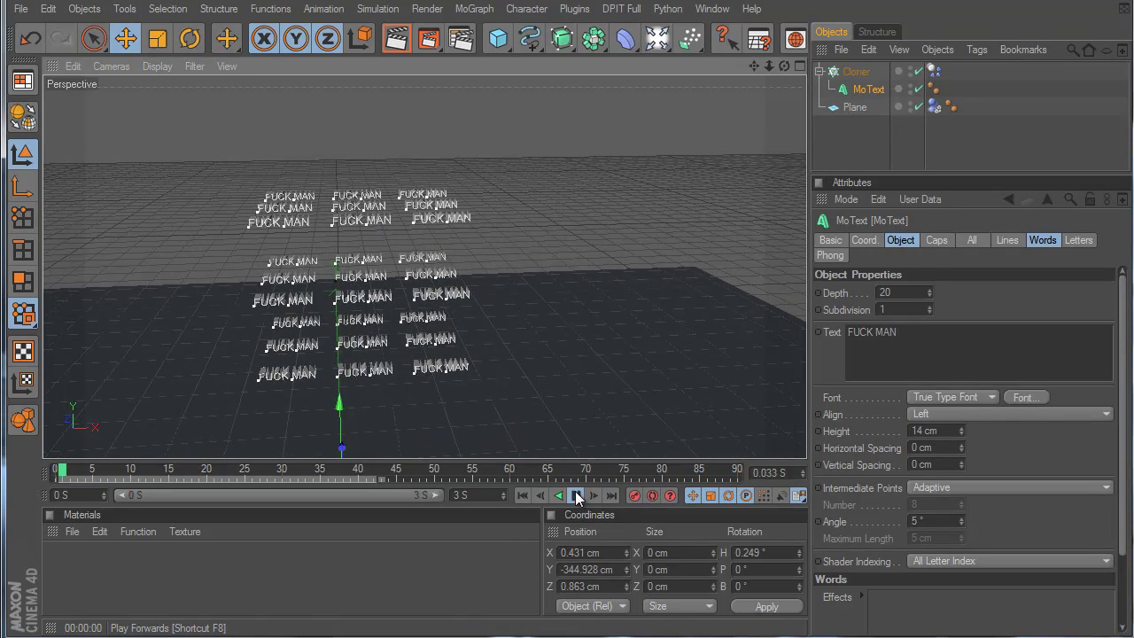
alt+middle_drag(685, 396, 728, 326)
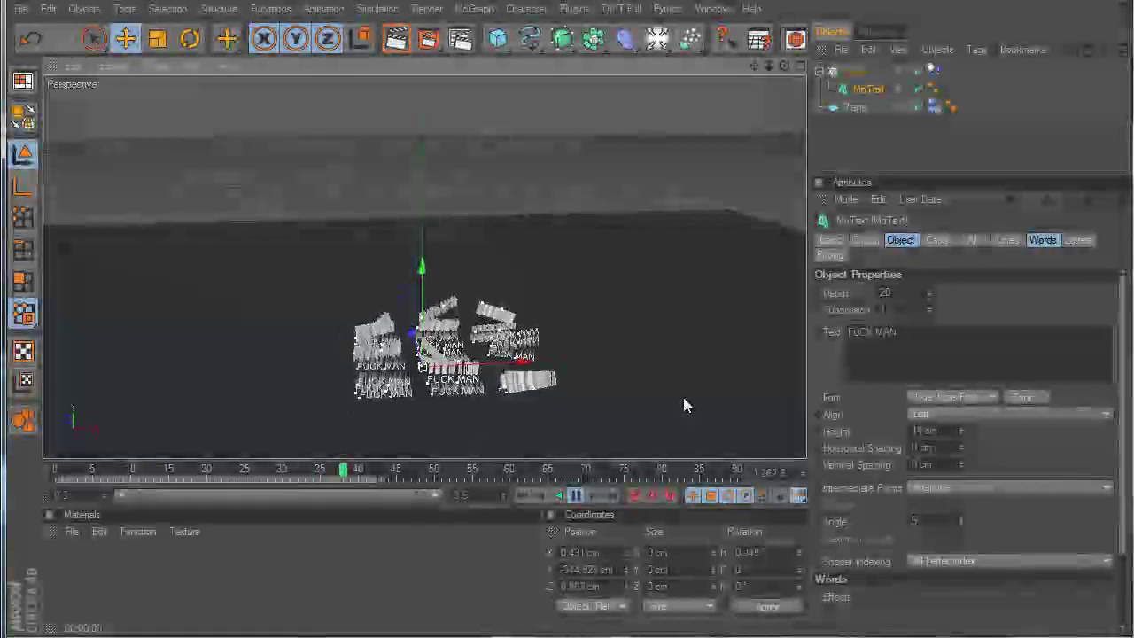
click(580, 498)
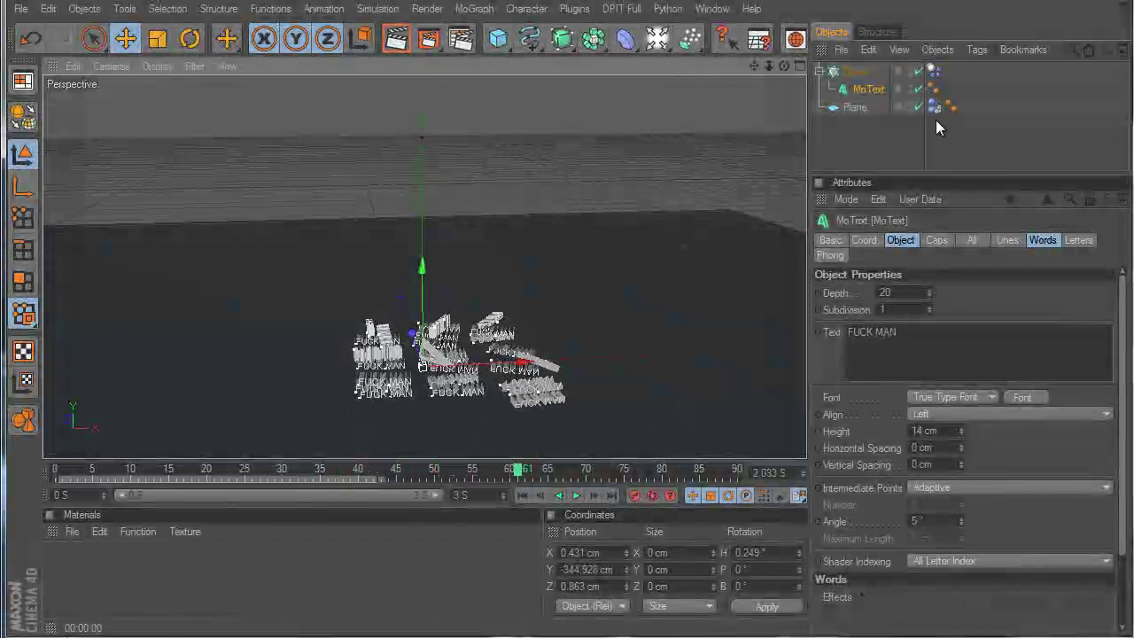
Delete the Cloner, its MoText and the Plane to empty the scene
click(859, 74)
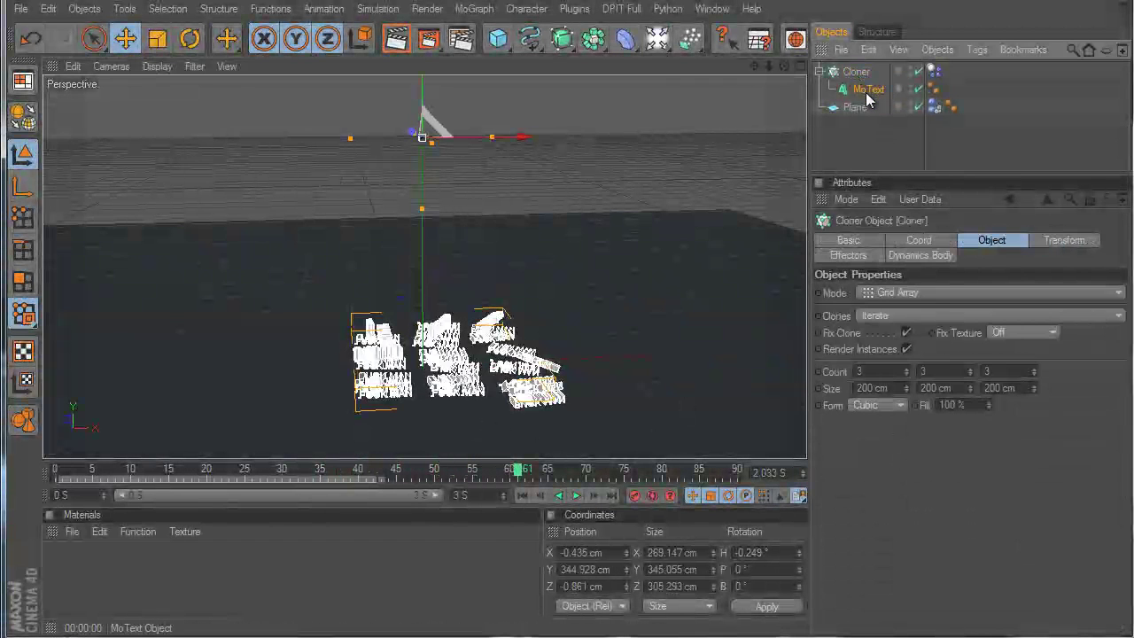
click(867, 94)
drag(861, 125, 853, 73)
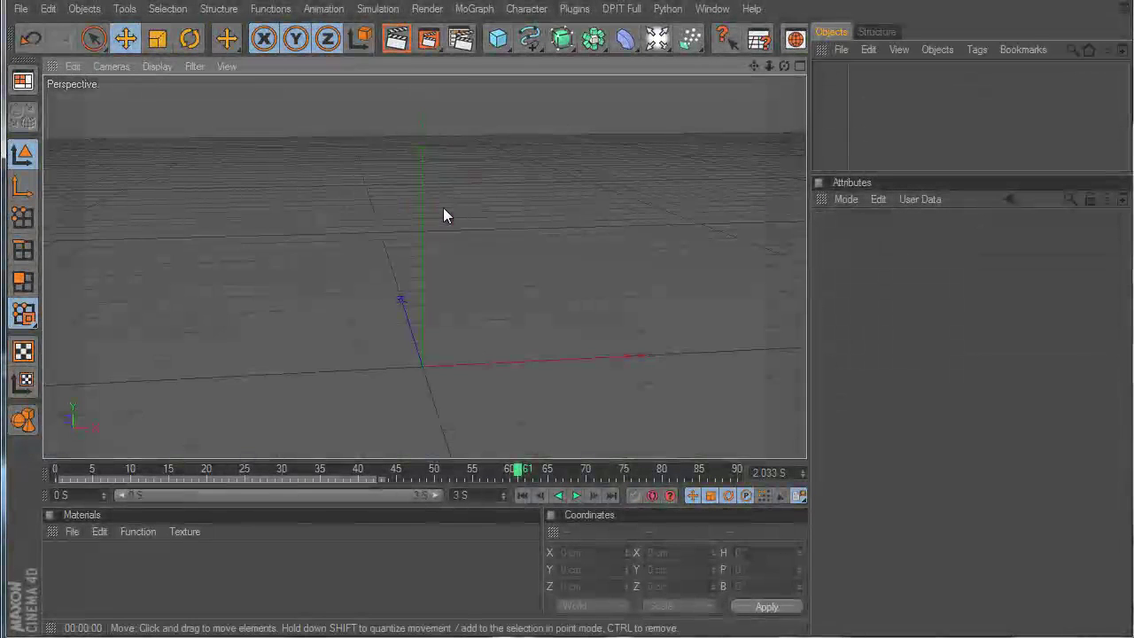
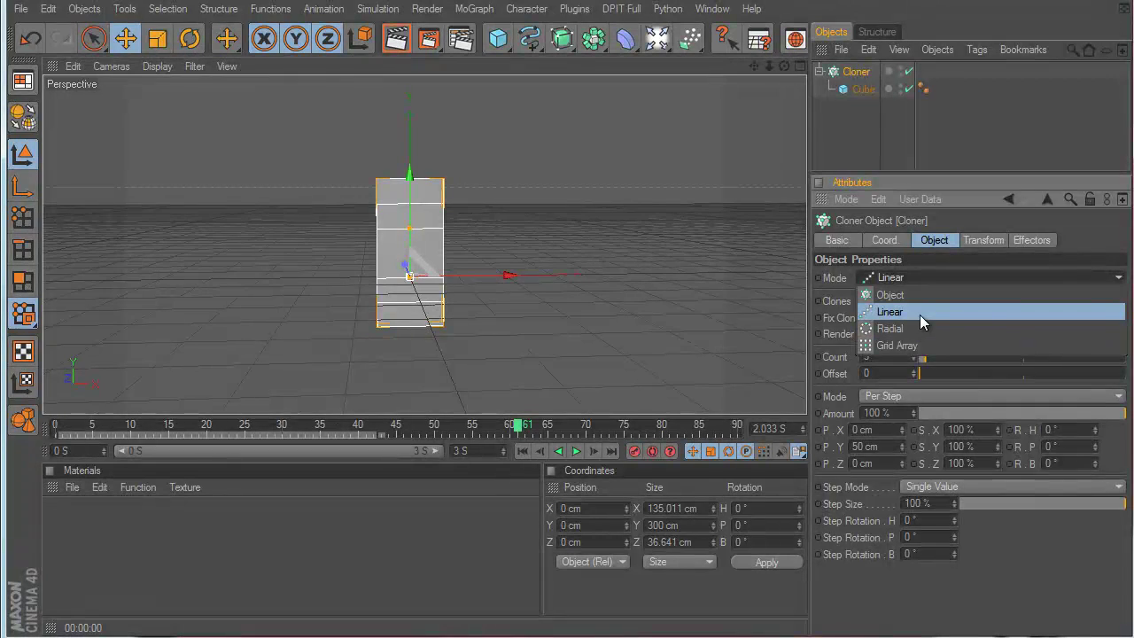
Switch the Cloner holding the Cube to Grid Array mode with a count of 1 × 3 × 1
click(920, 345)
drag(886, 354, 697, 360)
text(1)
key(Tab)
key(Tab)
text(0)
key(Tab)
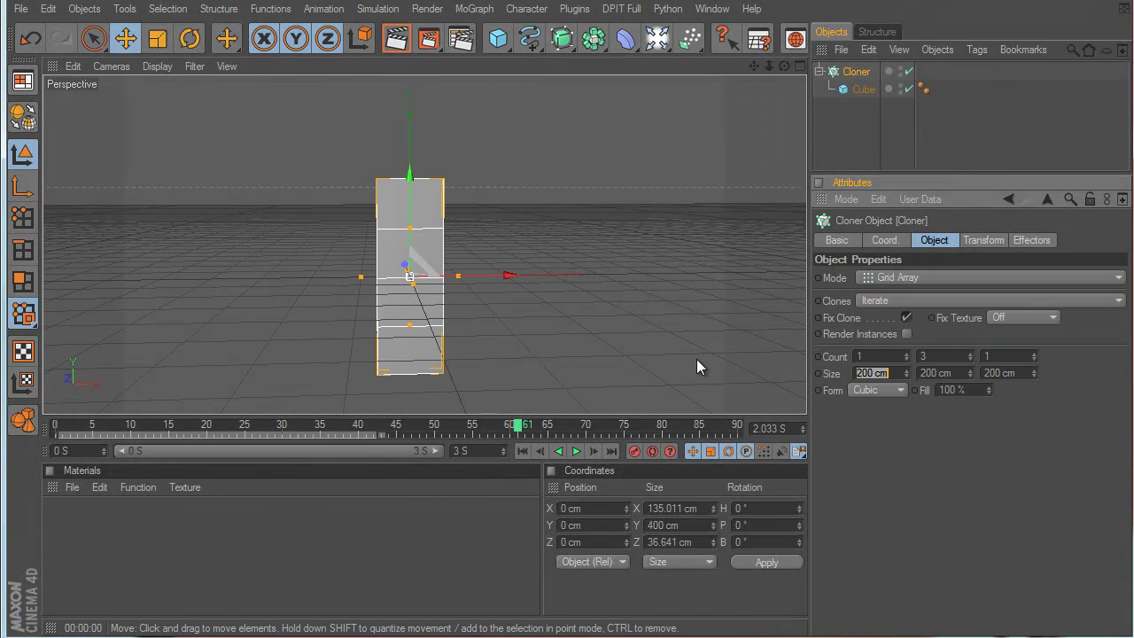
Set the grid's third count to 3 and enlarge its size to 603 cm in Y and 893 cm in Z
drag(1011, 356, 818, 344)
text(3)
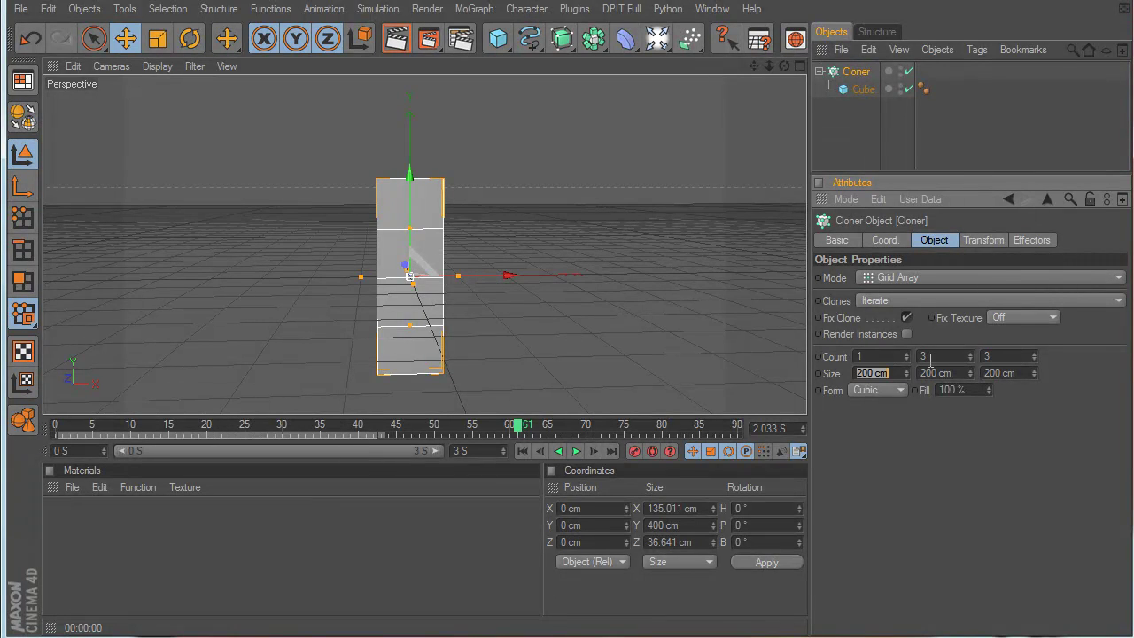
key(Tab)
mouse_move(969, 372)
mouse_down()
mouse_move(1039, 354)
mouse_move(1053, 307)
mouse_move(1036, 374)
mouse_up()
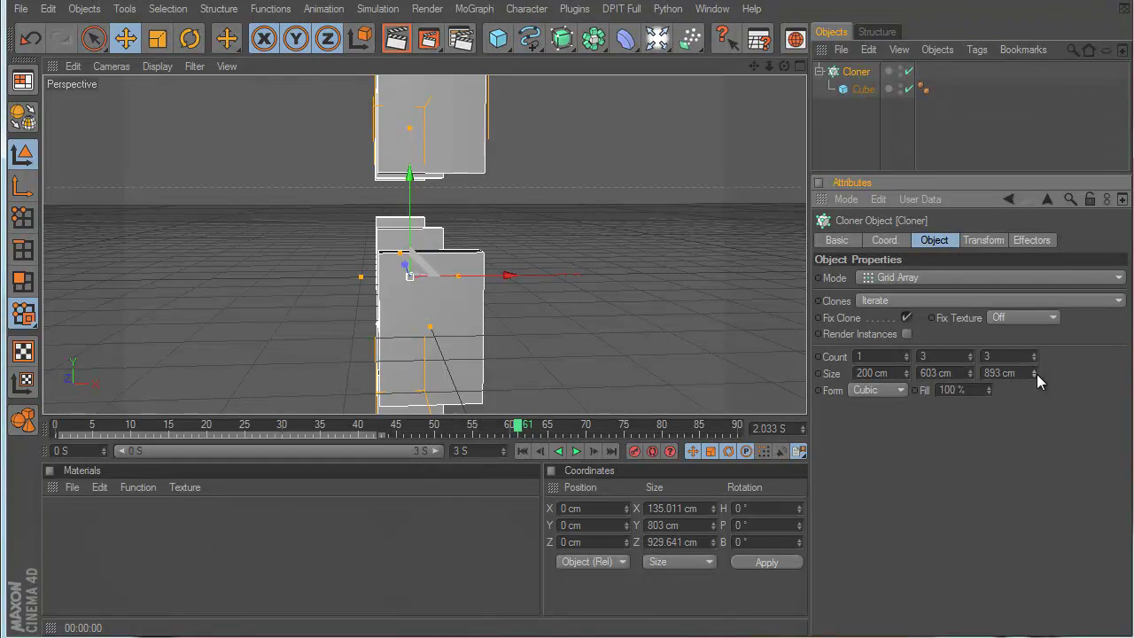
Change the grid count to 3 × 3 × 1 and widen its X size to 1182 cm
click(894, 355)
key(Tab)
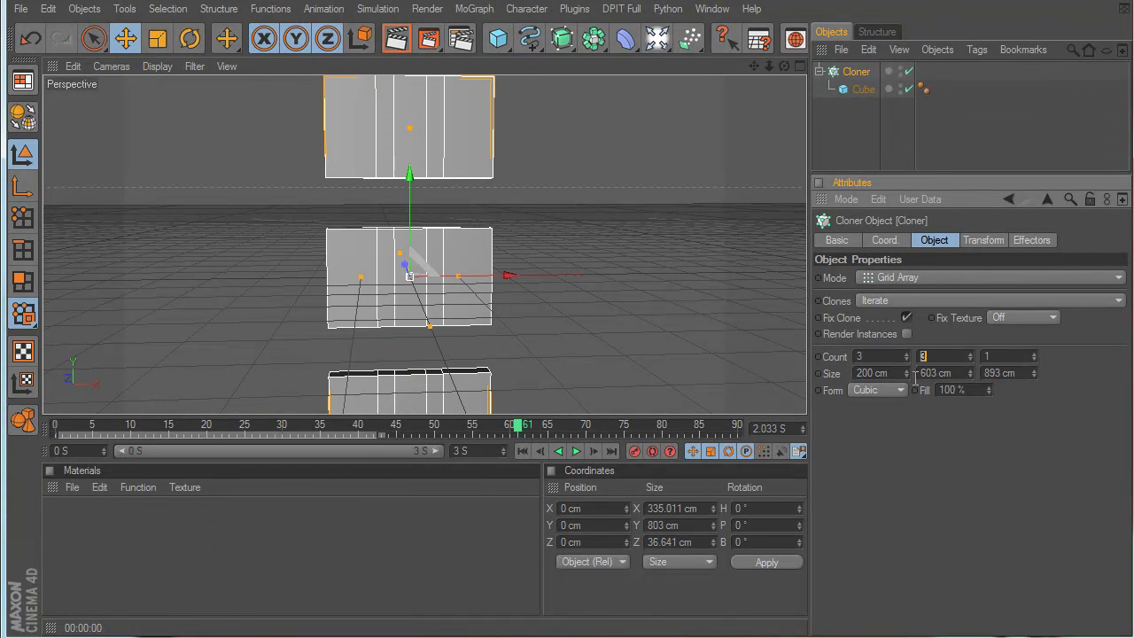
mouse_move(905, 373)
mouse_down()
mouse_move(906, 321)
mouse_move(908, 379)
mouse_up()
Build a 6 × 6 × 1 wall of cubes by raising the counts and sizing the grid to 802 cm by 1095 cm
click(866, 355)
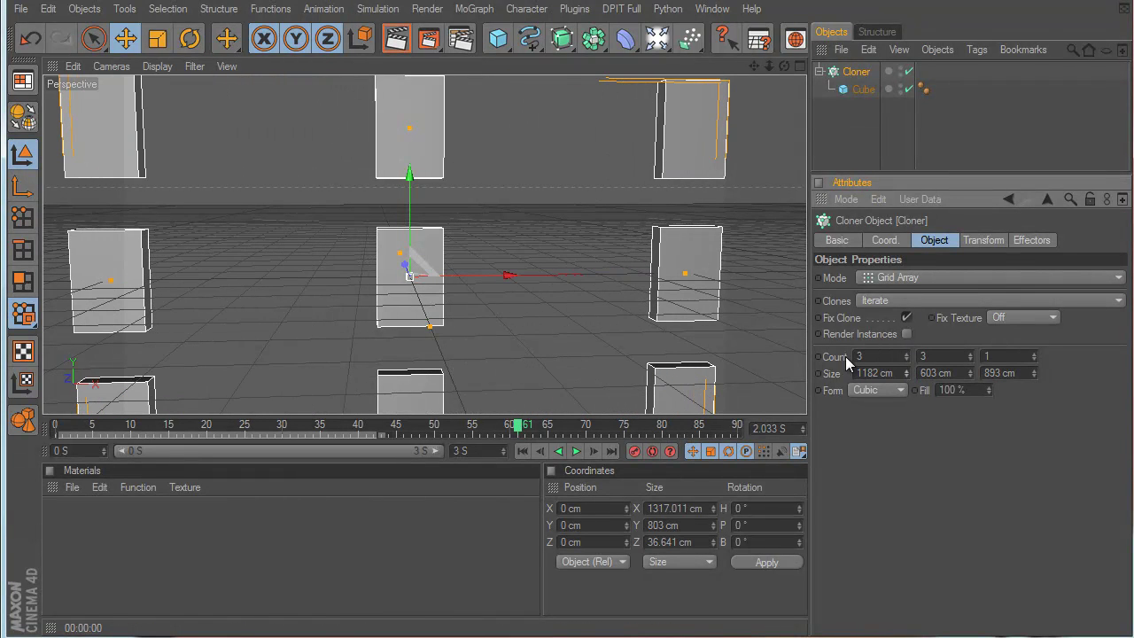
text(6)
key(Tab)
text(6)
key(Tab)
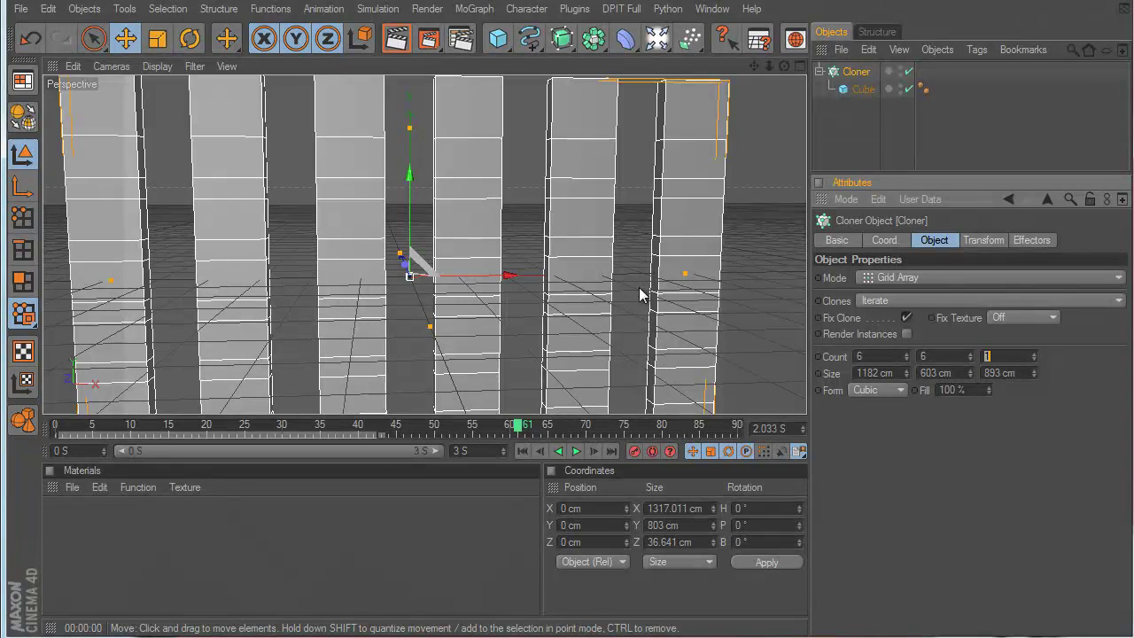
mouse_move(973, 373)
mouse_down()
mouse_move(976, 307)
mouse_move(972, 375)
mouse_move(903, 374)
mouse_up()
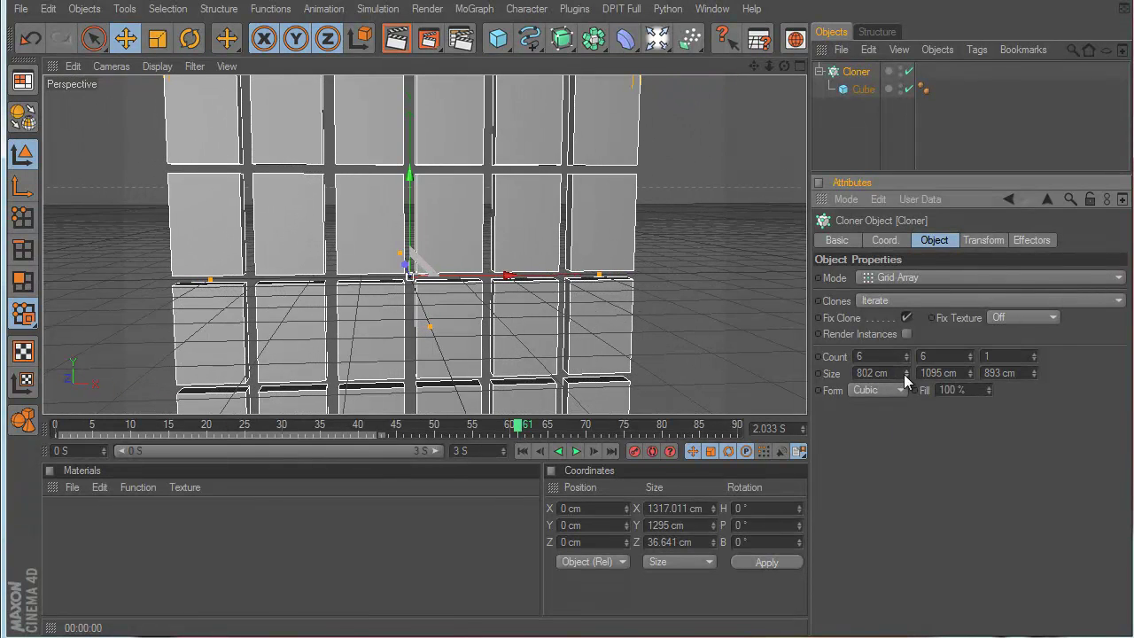
scroll(562, 248, down, 3)
mouse_move(558, 254)
alt+mouse_down()
mouse_move(665, 408)
mouse_move(534, 268)
alt+mouse_up()
click(836, 102)
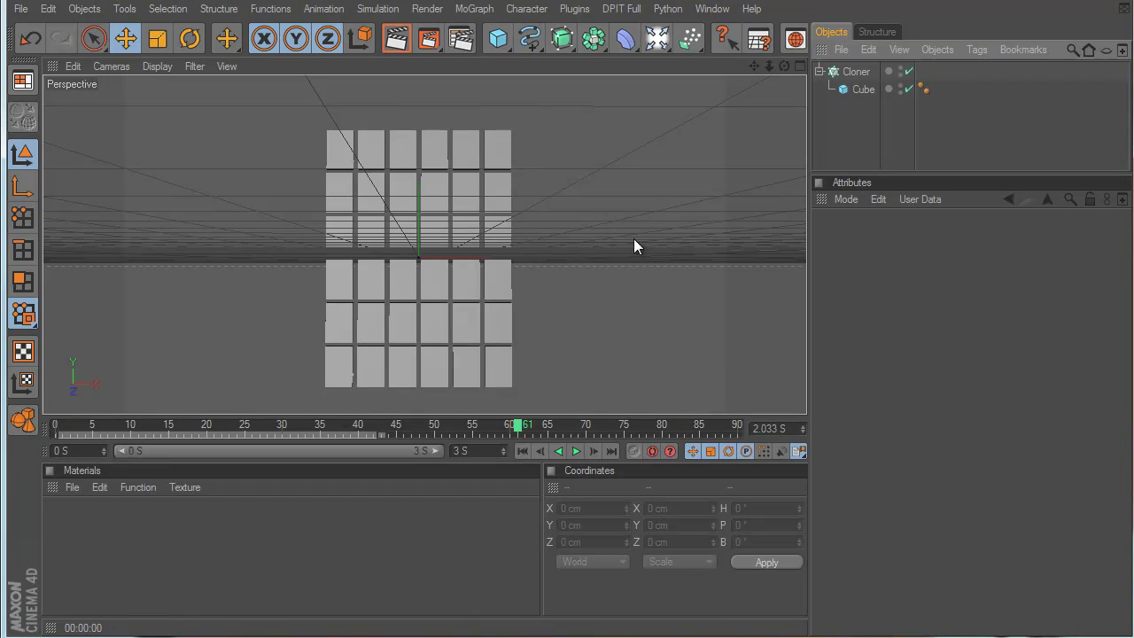
Create a new material and load a MoGraph Multi Shader into its Color channel texture
alt+drag(633, 239, 555, 310)
double_click(128, 531)
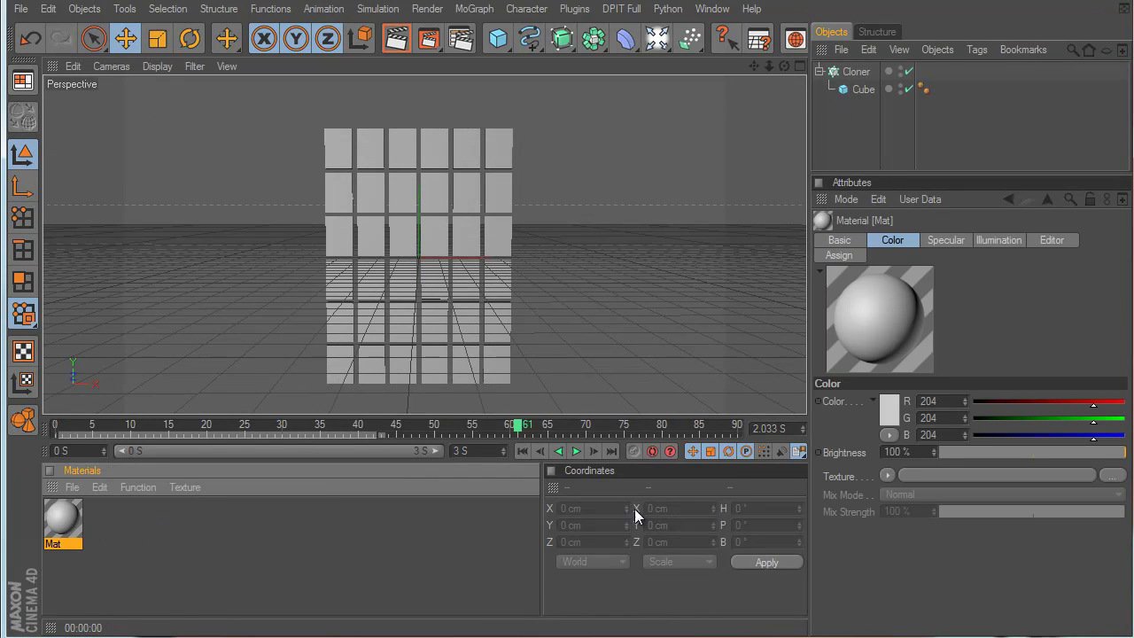
double_click(62, 526)
drag(375, 8, 602, 56)
click(460, 192)
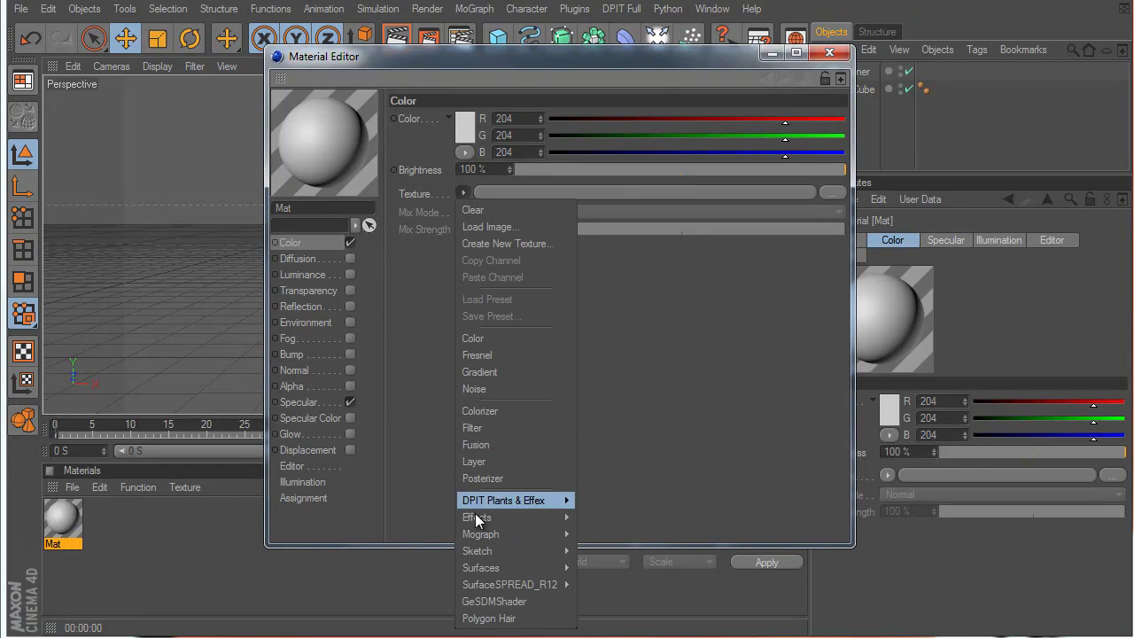
mouse_move(501, 533)
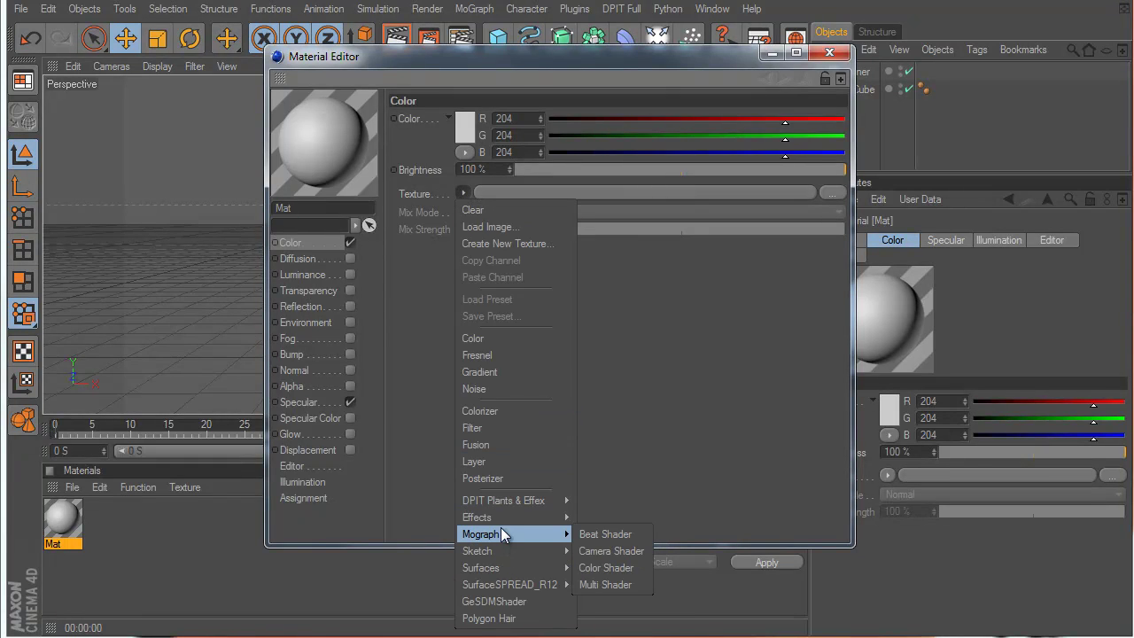
click(628, 583)
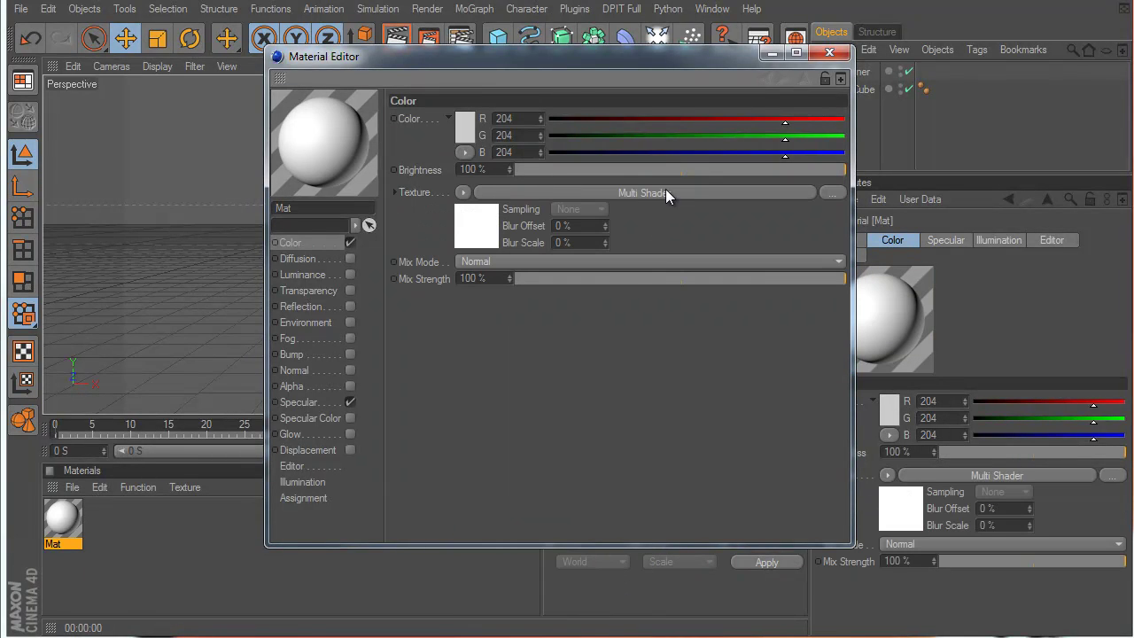
Open the Multi Shader's settings and browse to the Cinema 4D texture folder for the Shader 1 image
click(609, 192)
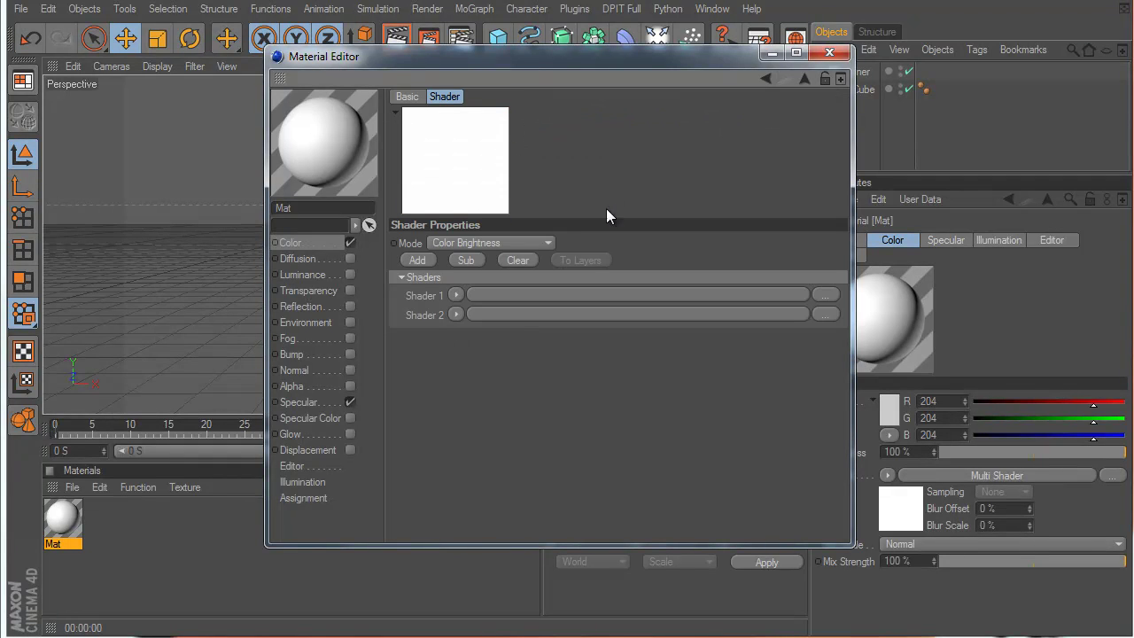
click(827, 297)
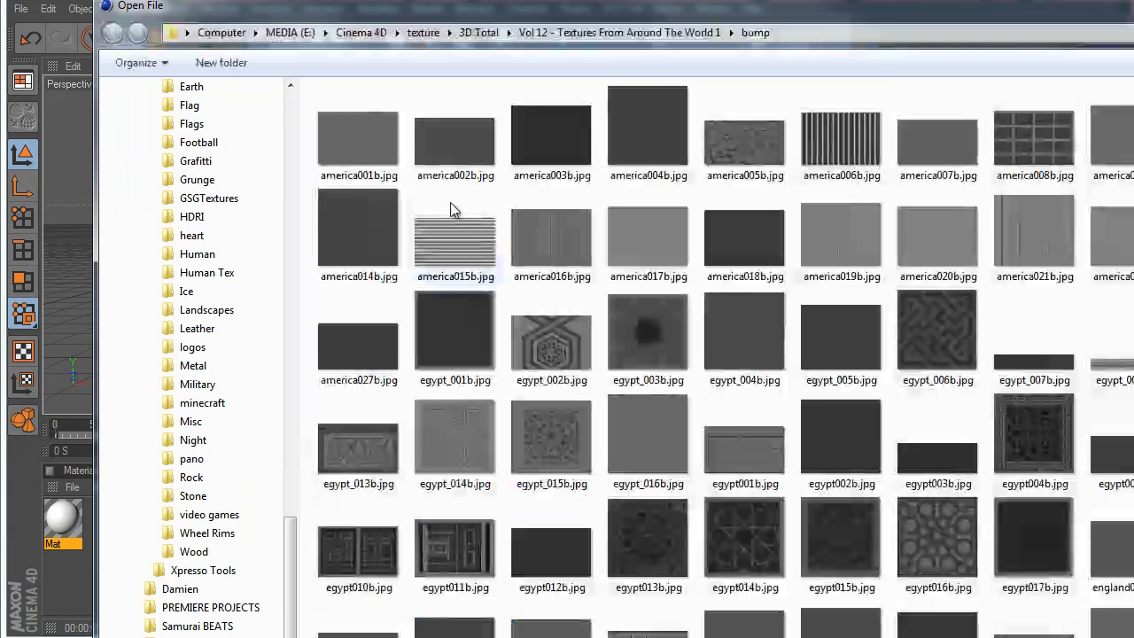
drag(149, 5, 733, 450)
drag(847, 532, 209, 78)
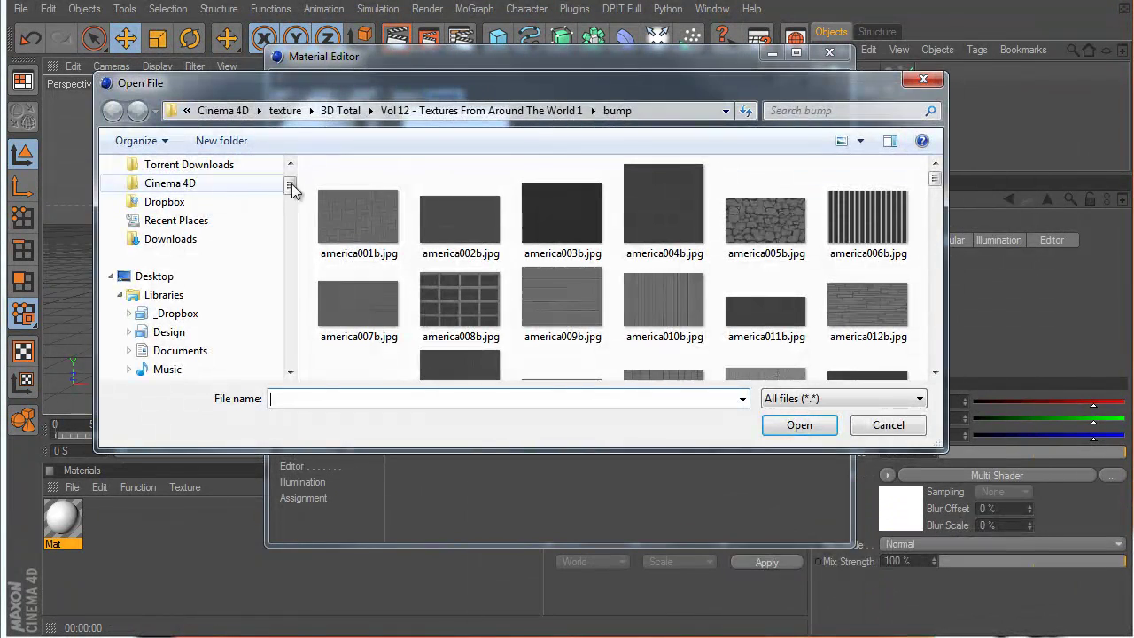
click(204, 187)
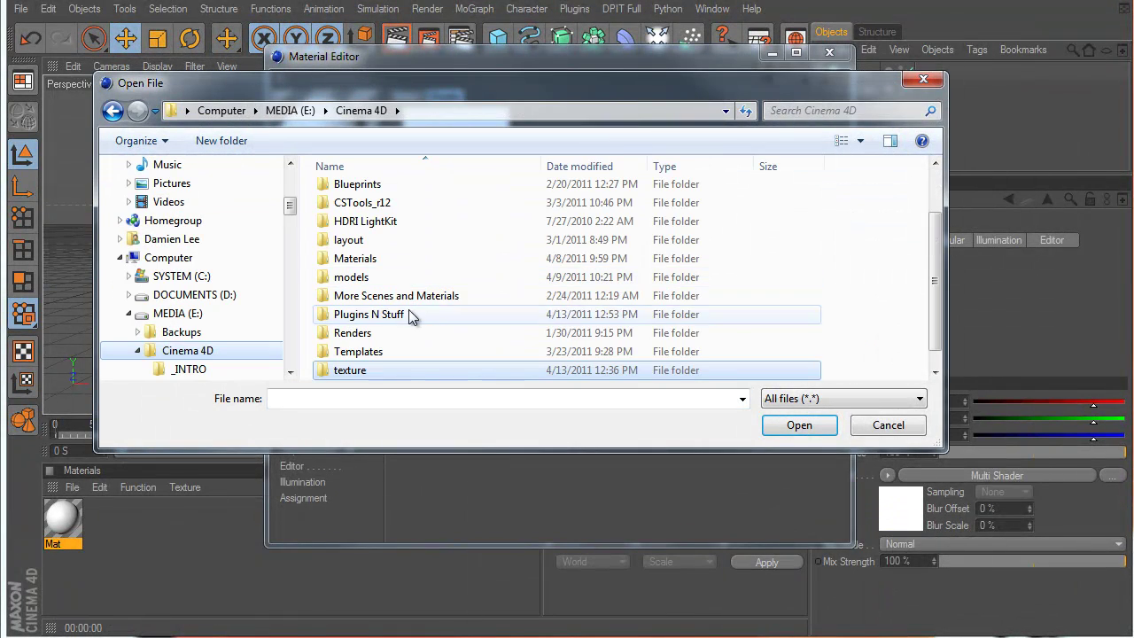
double_click(363, 369)
double_click(363, 318)
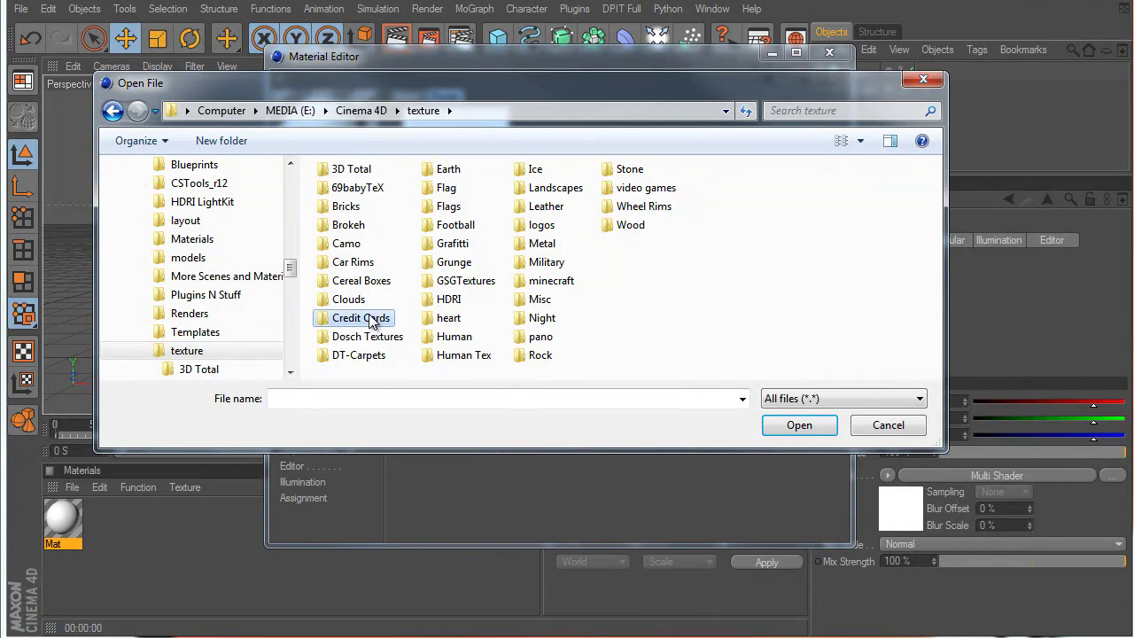
key(BackSpace)
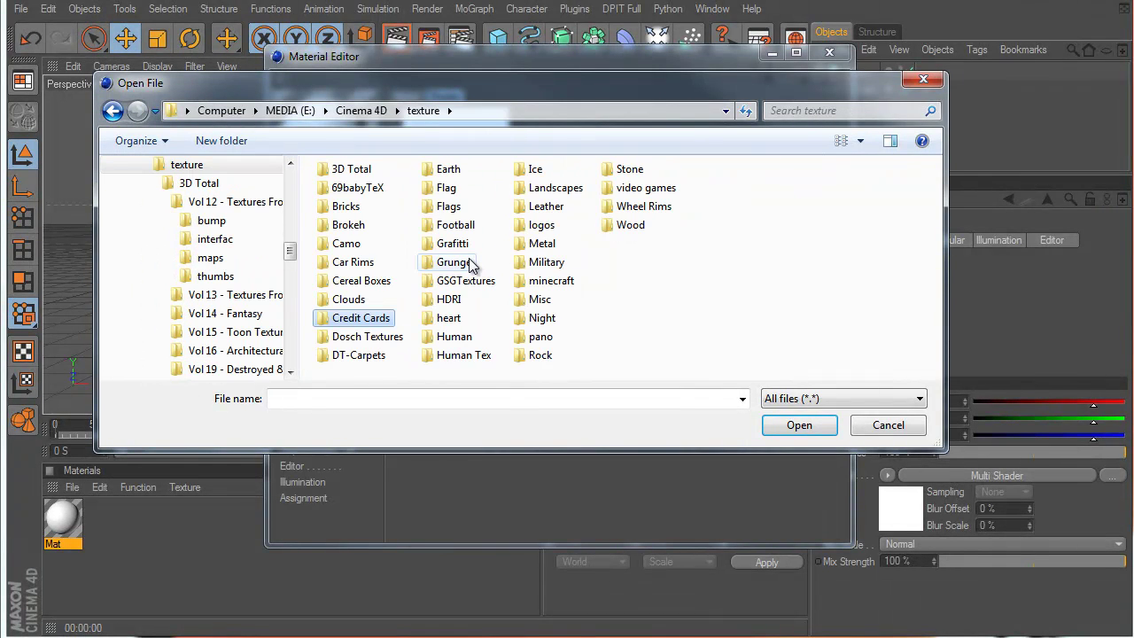
double_click(447, 259)
key(BackSpace)
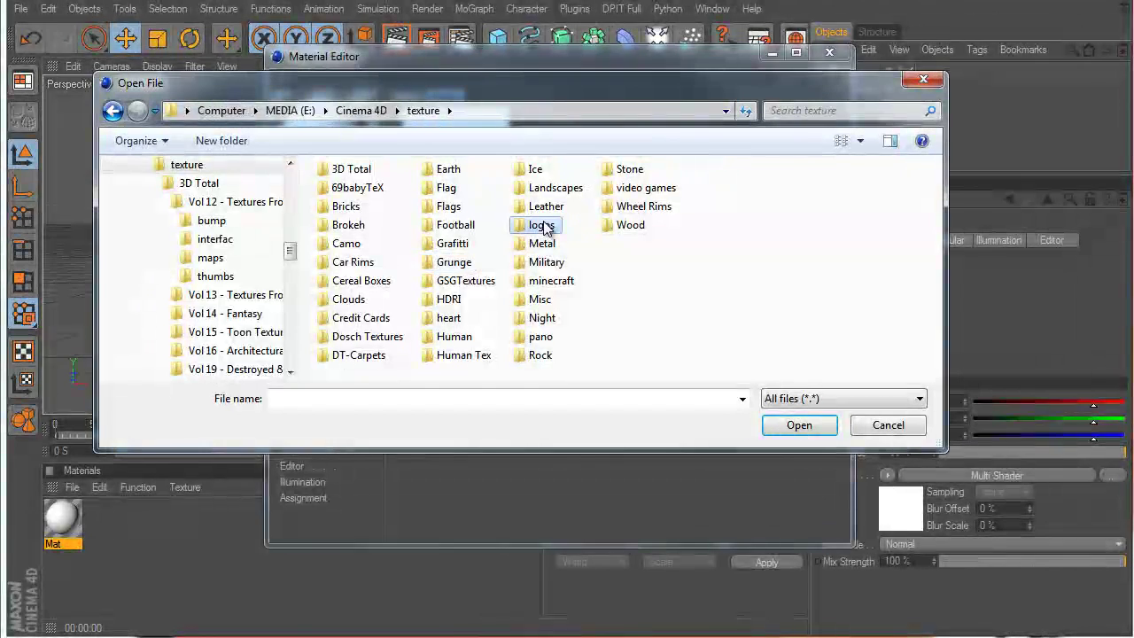
Load penislogo.png from the logos folder as Shader 1
double_click(542, 225)
click(465, 221)
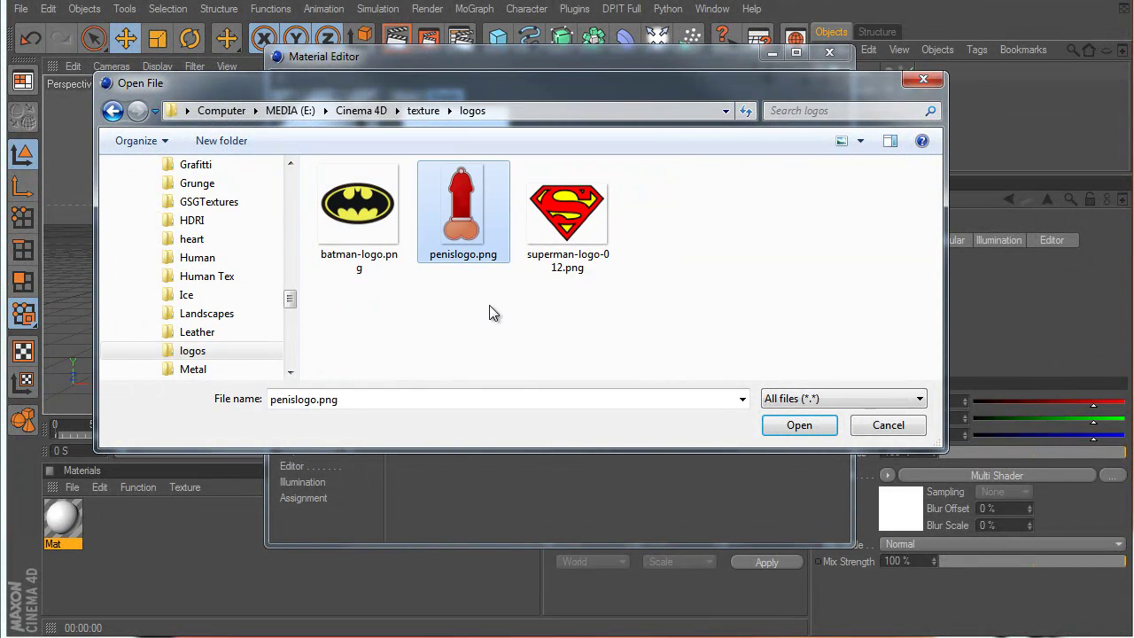
double_click(464, 215)
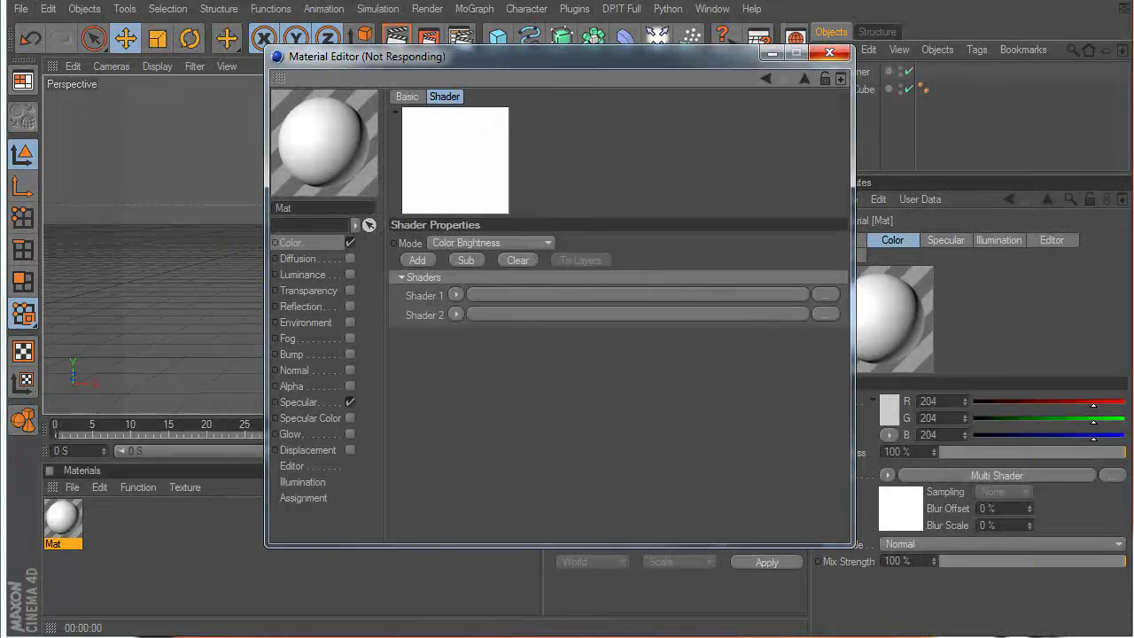
Load batman-logo.png as Shader 2 and add a third shader using superman-logo-012.png
click(825, 379)
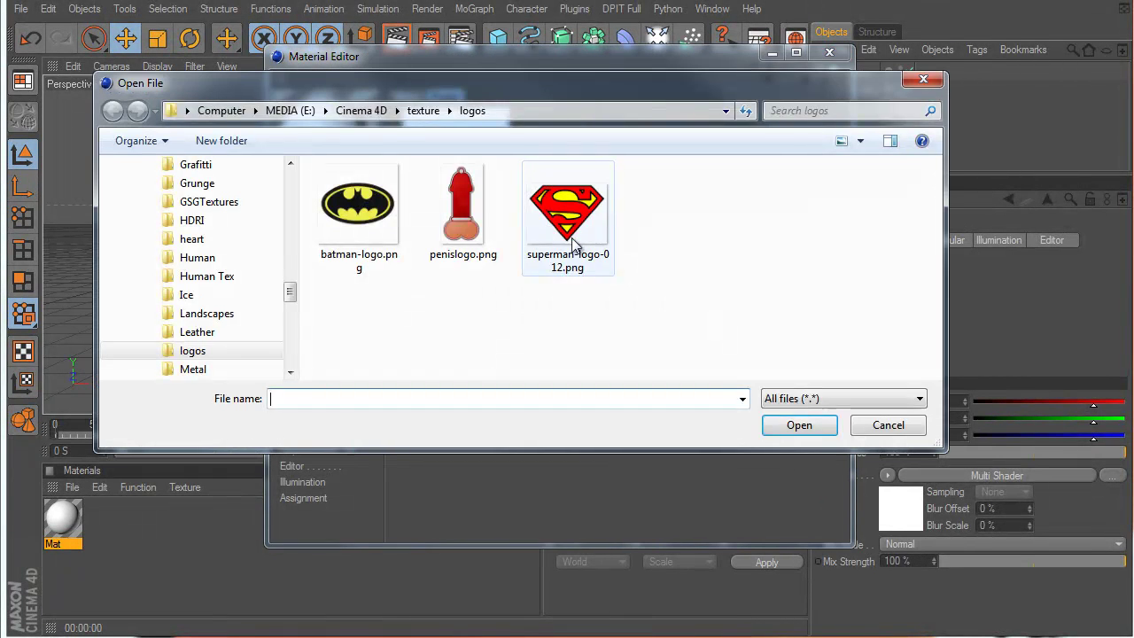
double_click(357, 202)
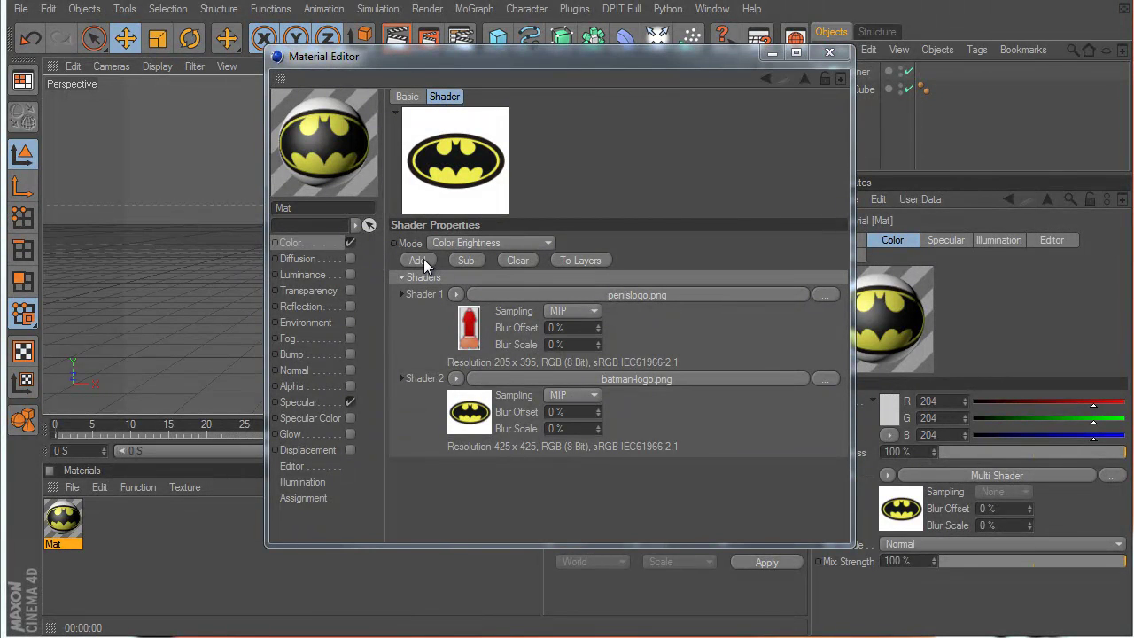
click(424, 260)
click(824, 463)
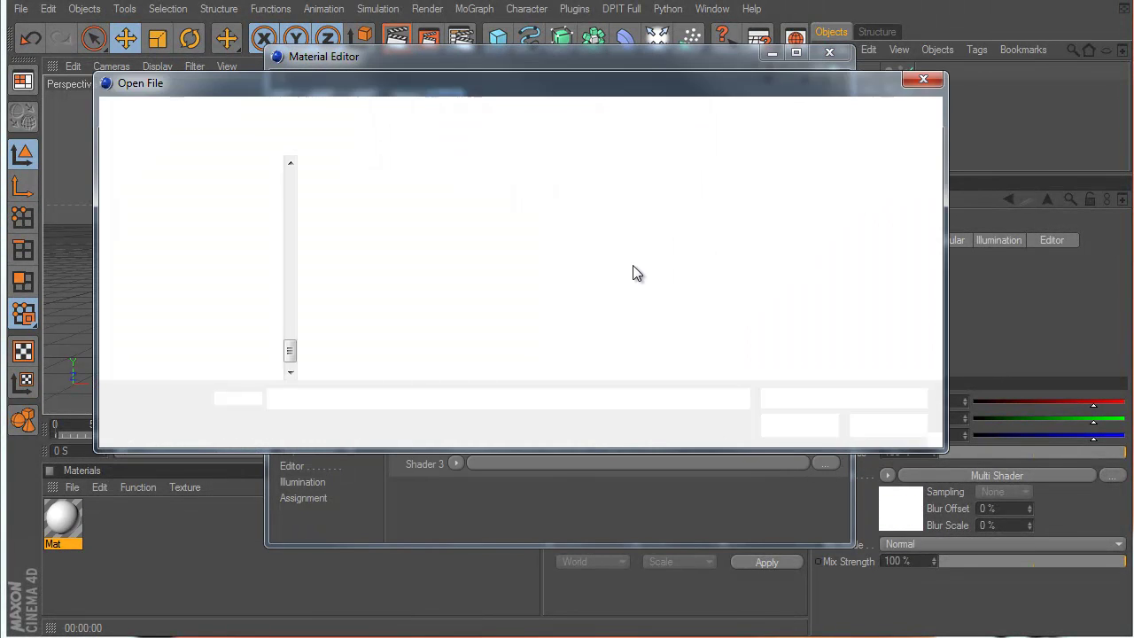
double_click(566, 205)
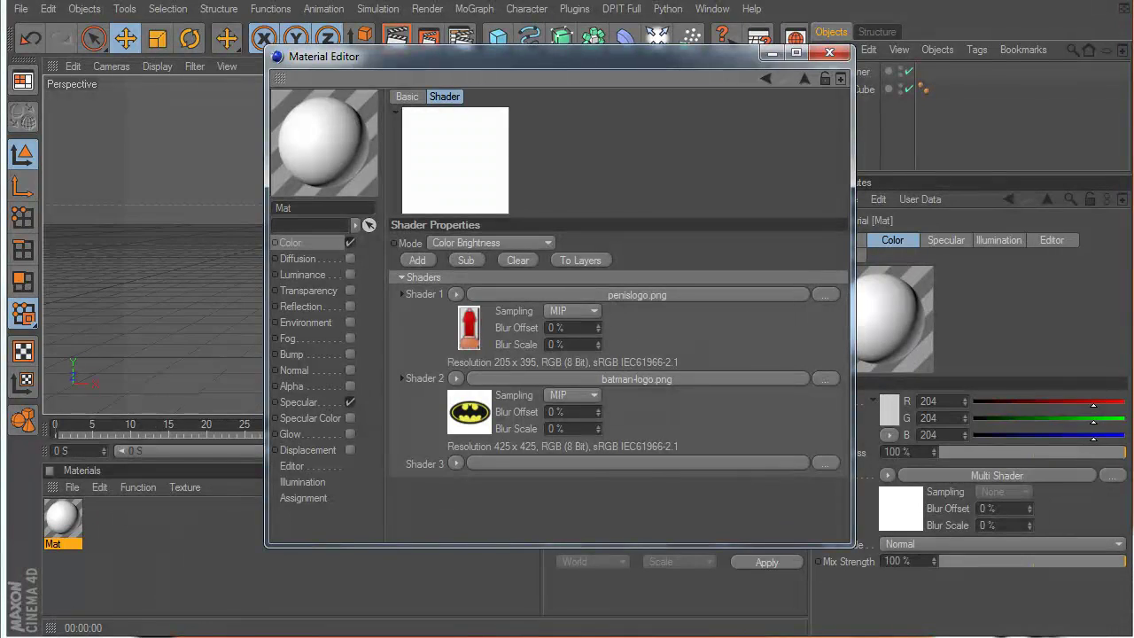
Close the Material Editor and apply the Multi Shader material to the Cloner
click(827, 52)
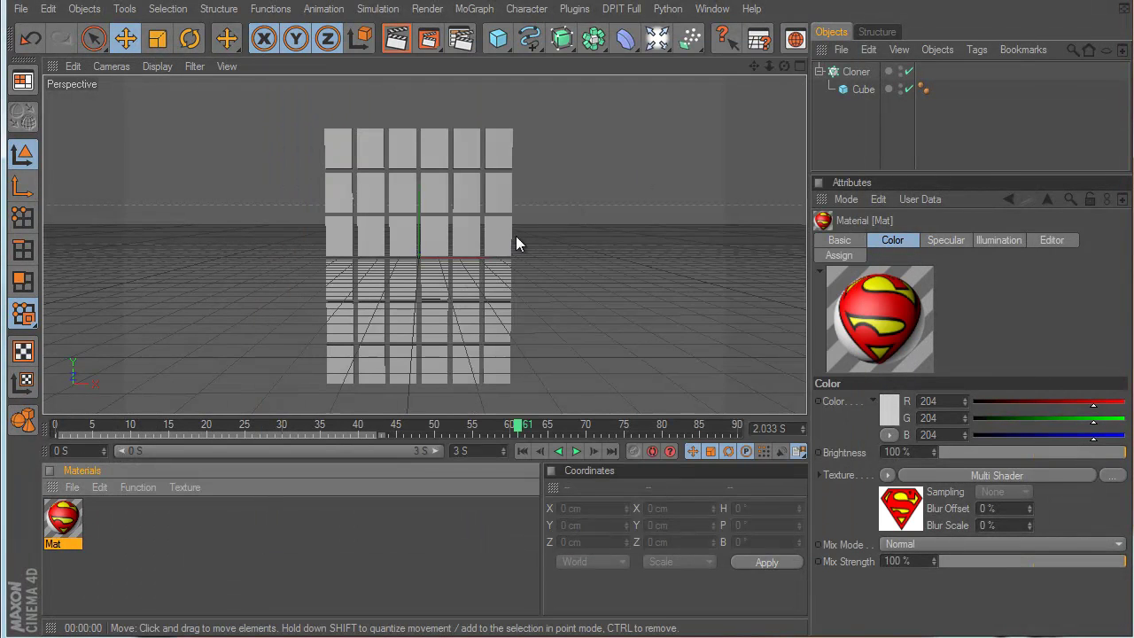
drag(63, 523, 856, 75)
click(850, 123)
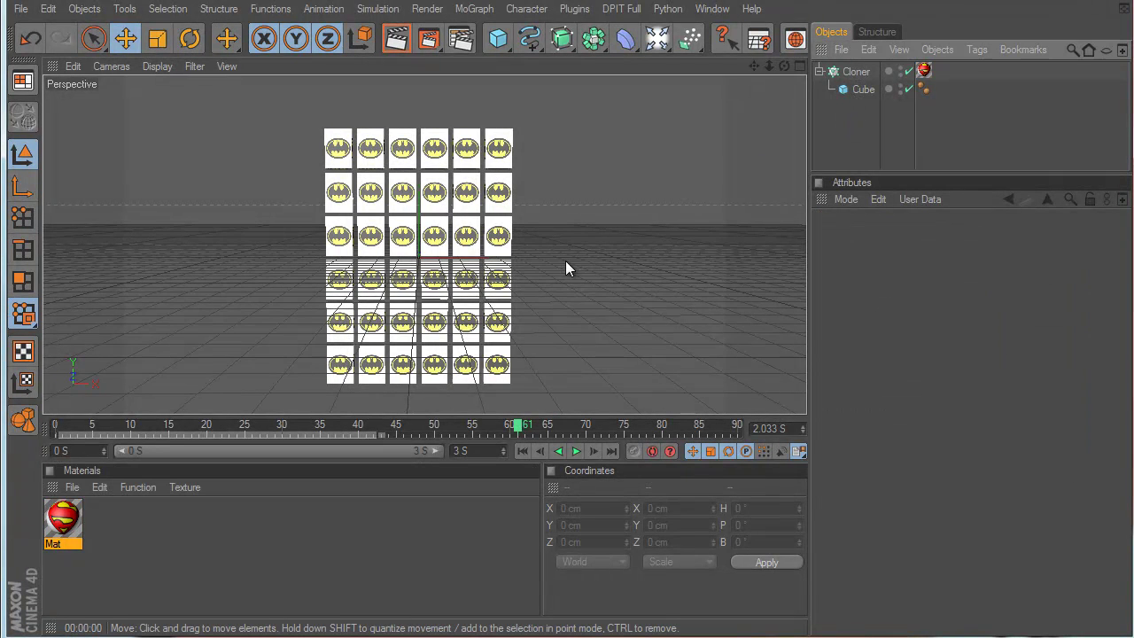
scroll(567, 276, up, 2)
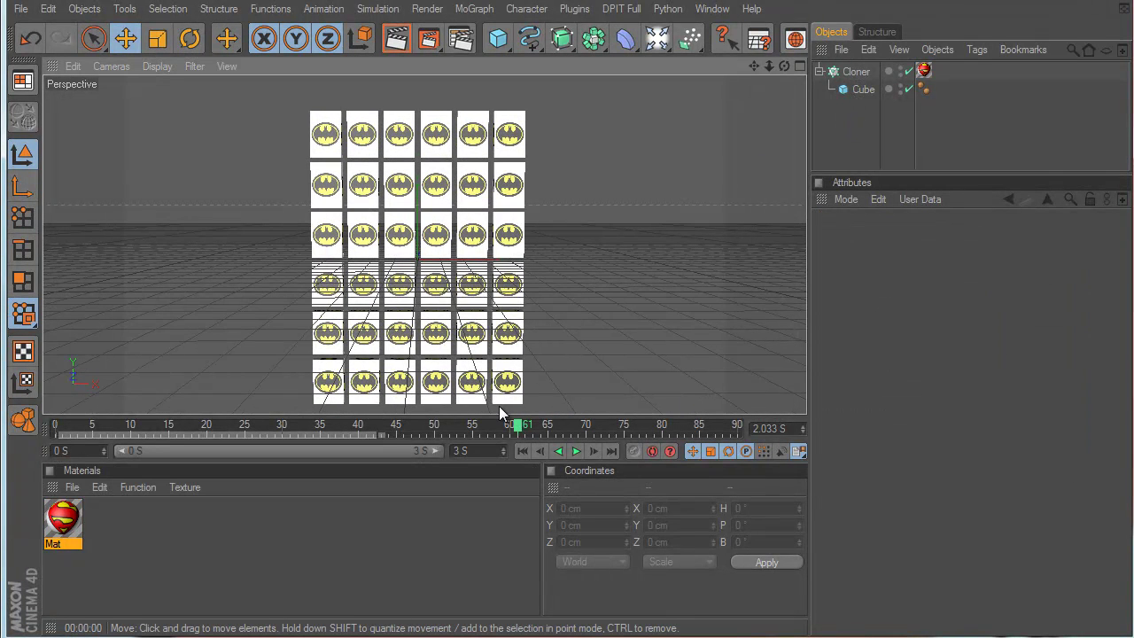
Enlarge the viewport and add a Shader effector to the Cloner
drag(501, 474, 501, 518)
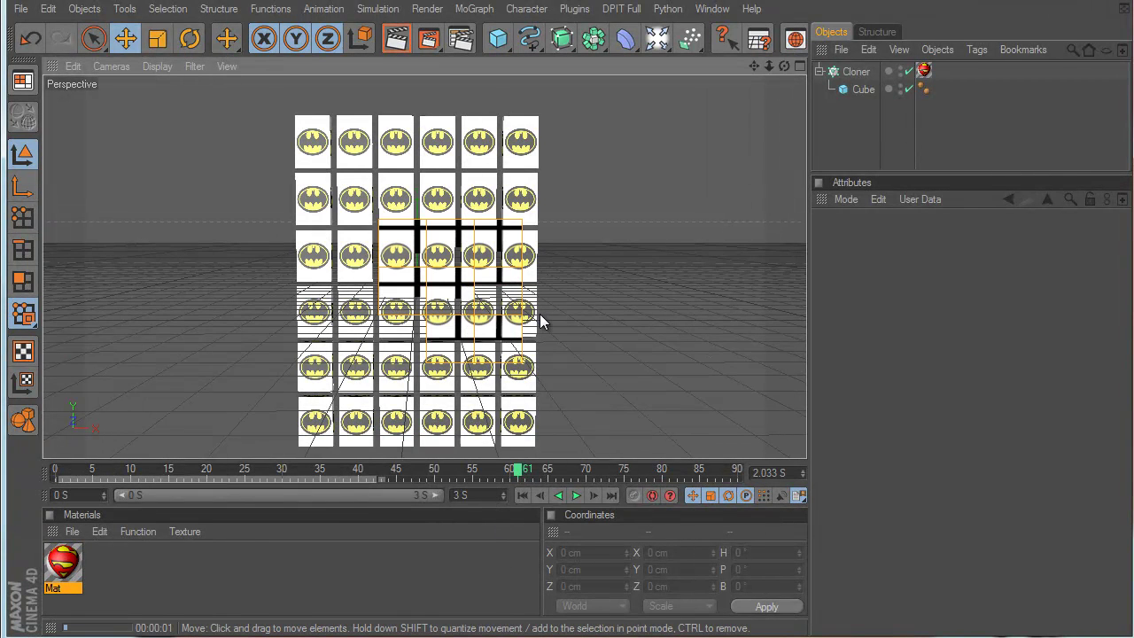
click(850, 71)
click(474, 9)
mouse_move(496, 34)
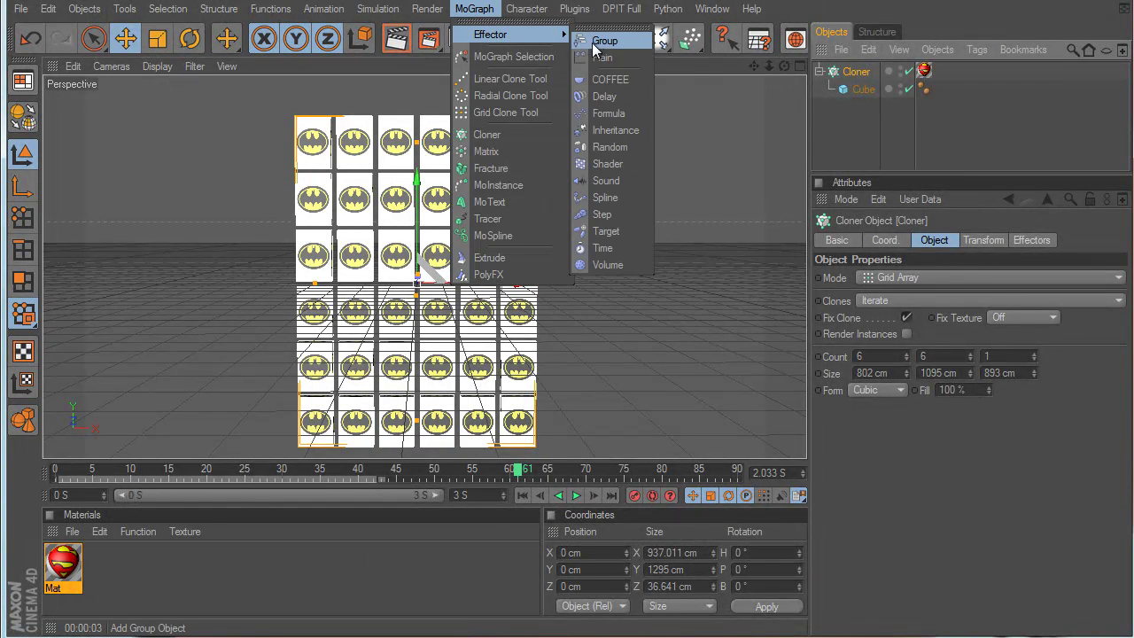
click(612, 163)
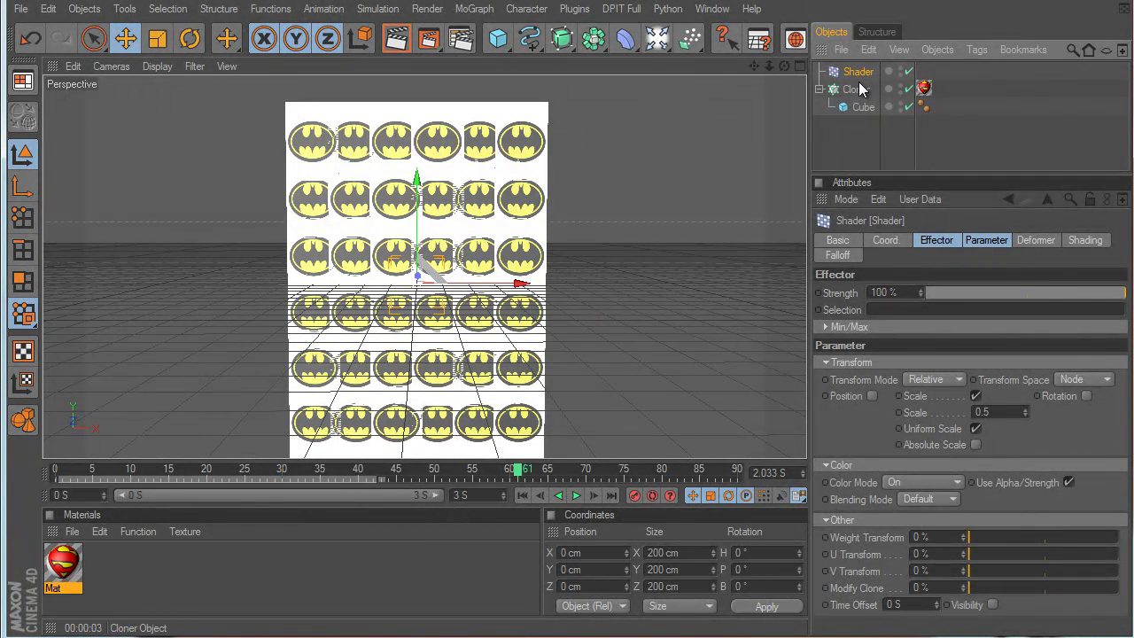
Add a Random effector and delete the Shader effector
click(474, 9)
mouse_move(496, 34)
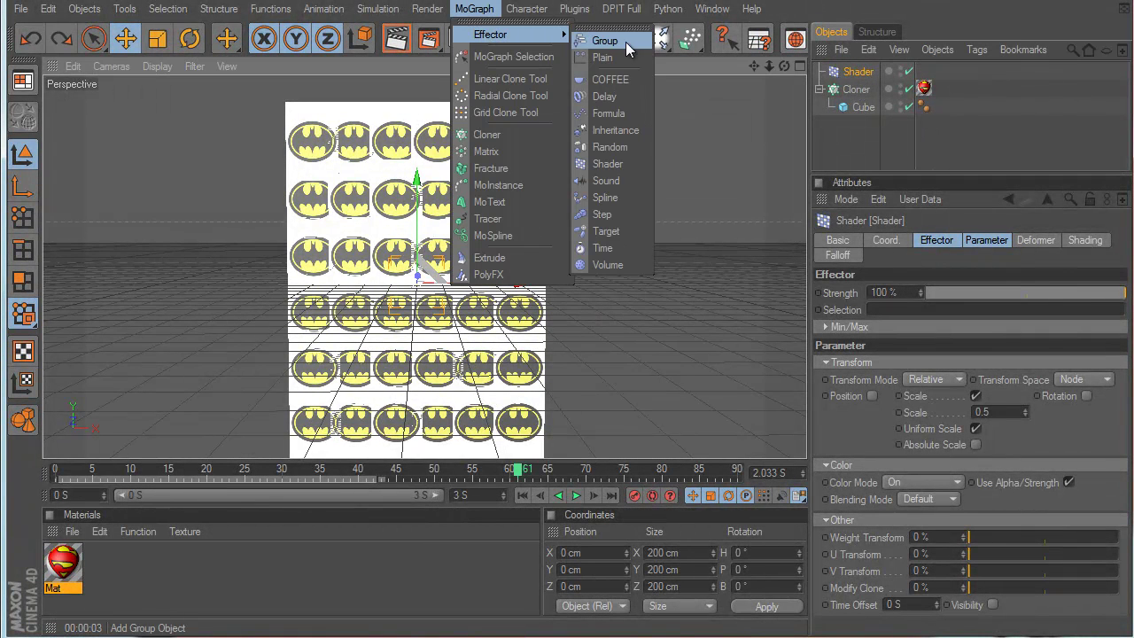
click(621, 147)
click(860, 88)
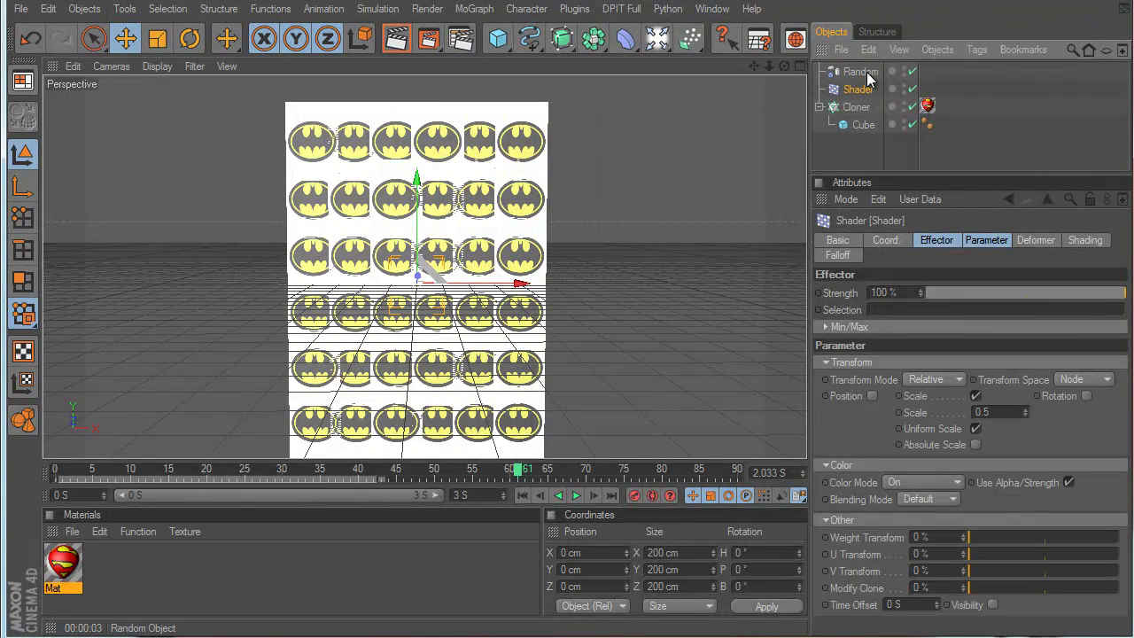
key(Delete)
Assign the Random effector to the Cloner's effectors list
click(858, 89)
click(1031, 240)
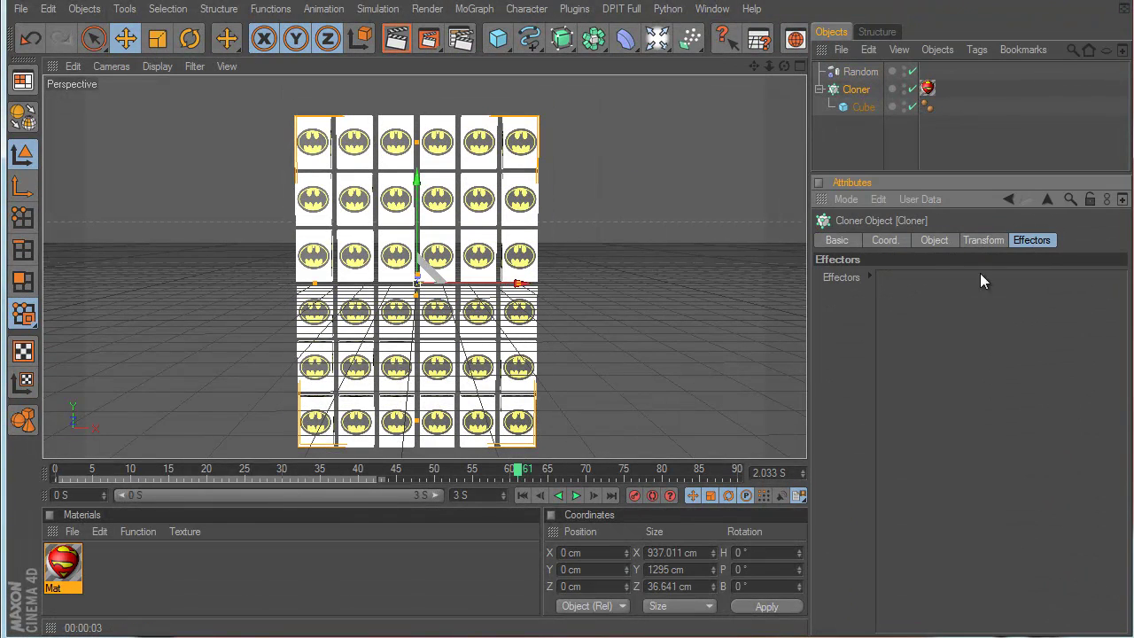
drag(857, 71, 965, 285)
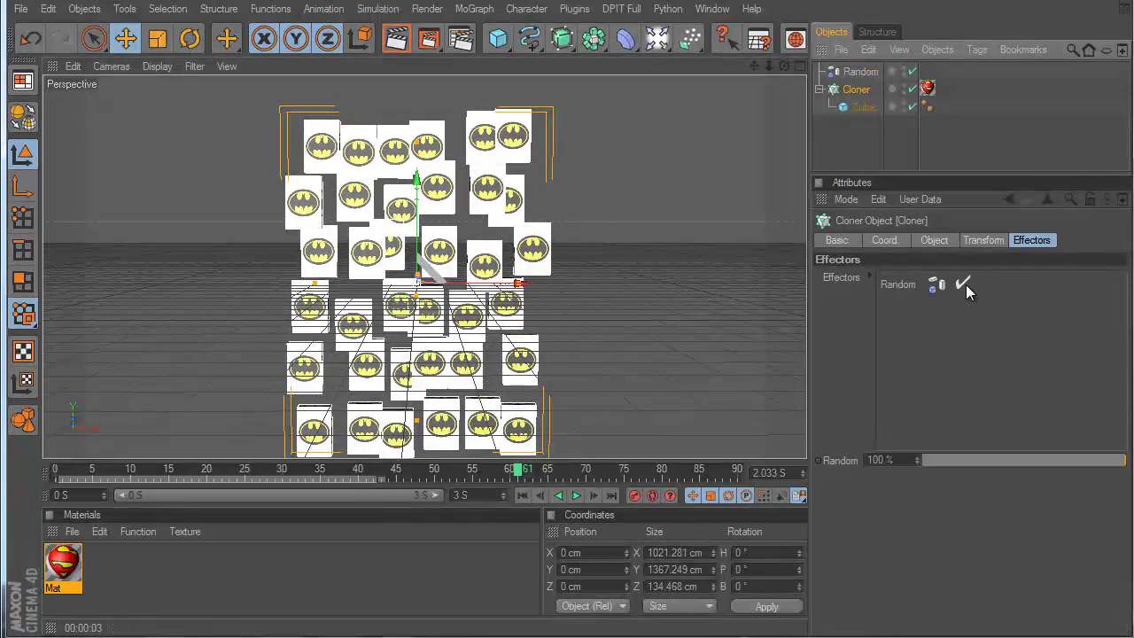
Set the Random effector's Color Mode to On
click(860, 71)
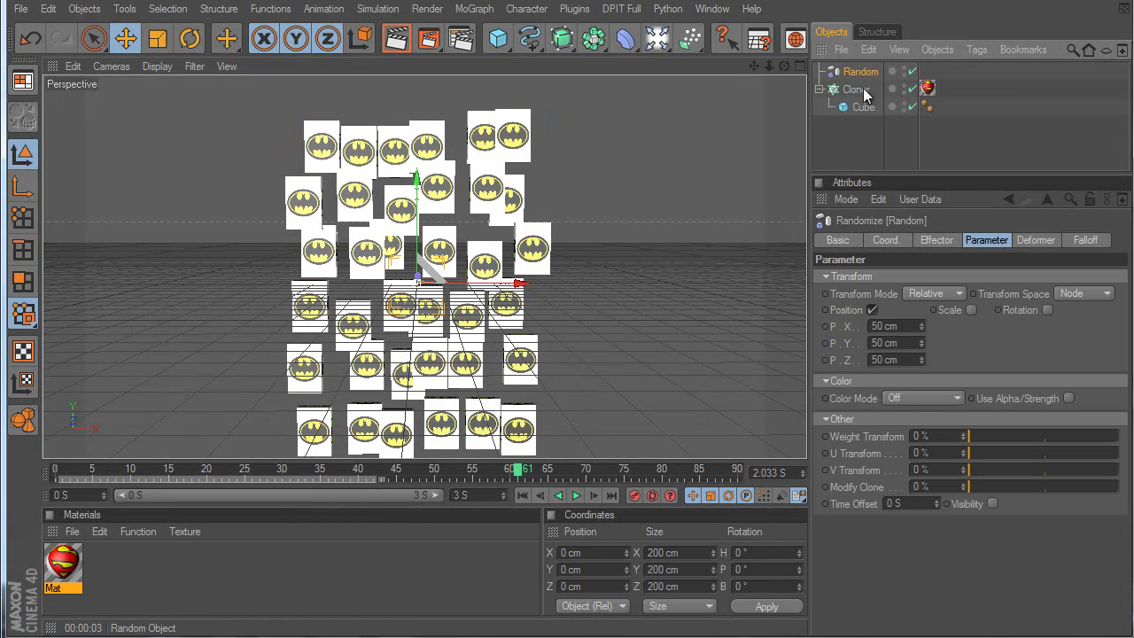
click(923, 398)
click(912, 431)
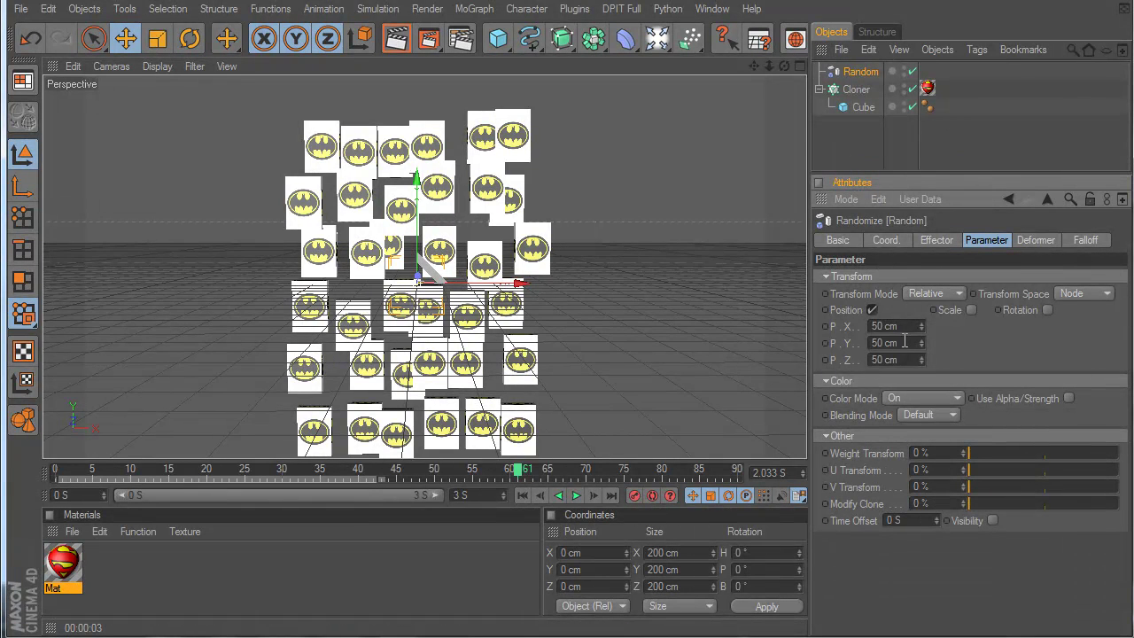
Set the Random effector's X, Y and Z position offsets to 0 cm and render the view
drag(907, 327, 737, 310)
text(0)
key(Tab)
text(0)
key(Tab)
text(0)
key(Return)
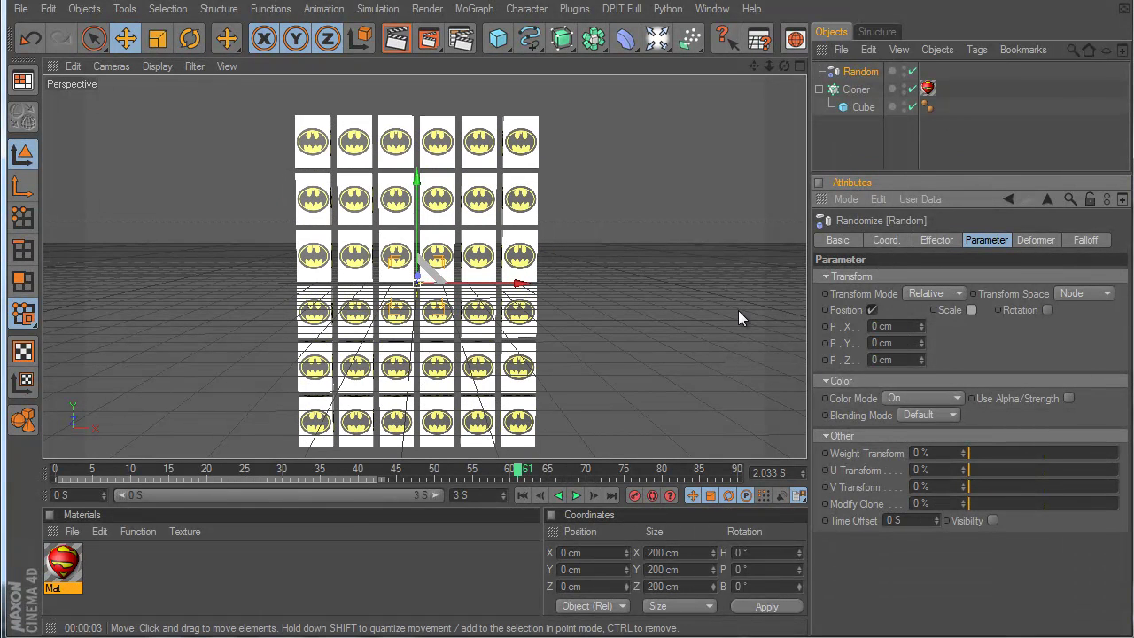
key(ctrl+r)
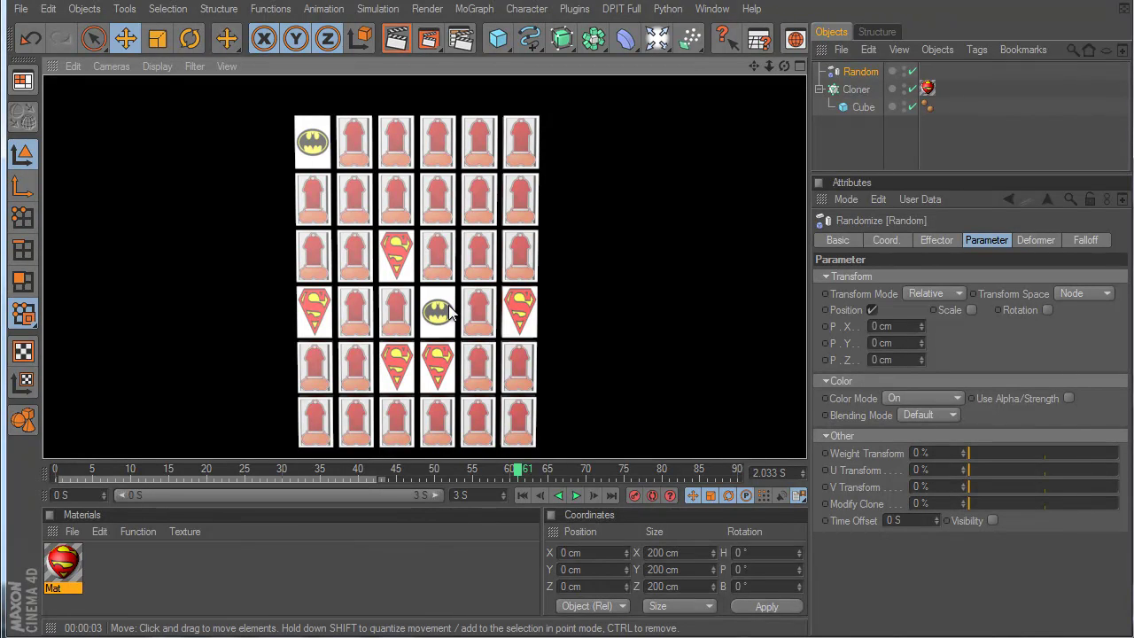
Open the material's Multi Shader and replace the Shader 1 image with batman-logo.png
double_click(60, 561)
click(405, 143)
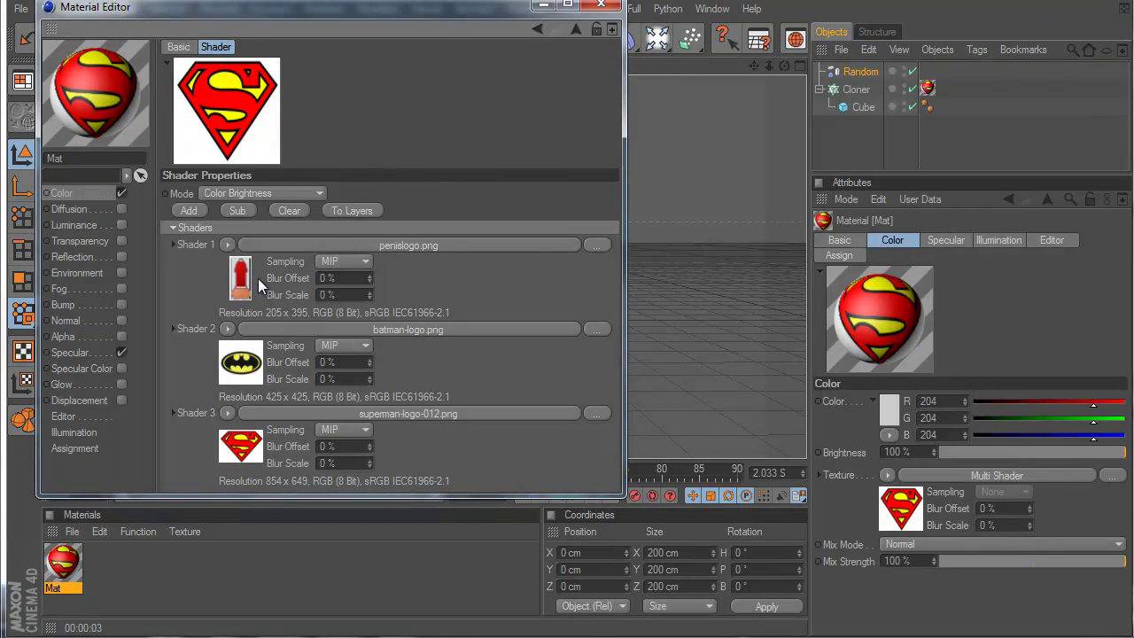
click(227, 246)
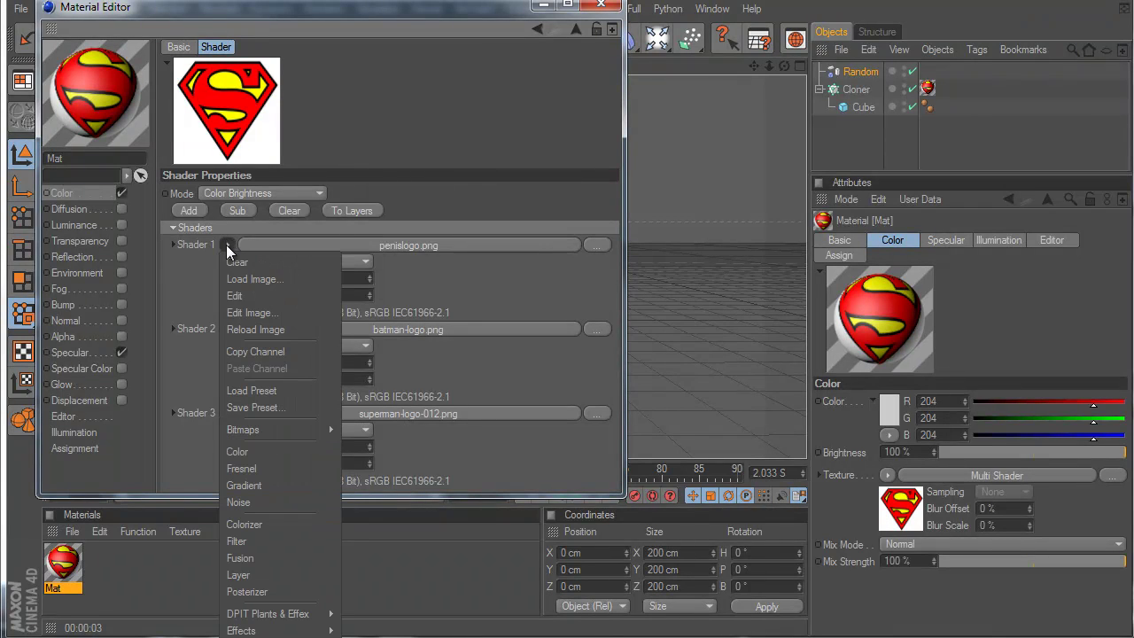
click(226, 244)
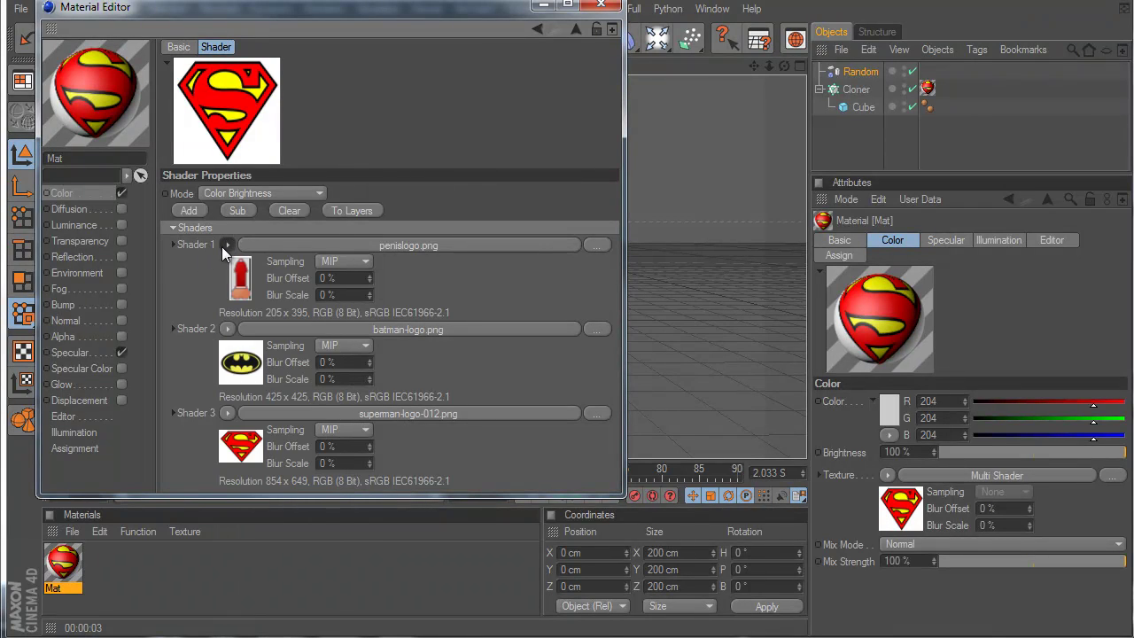
click(228, 246)
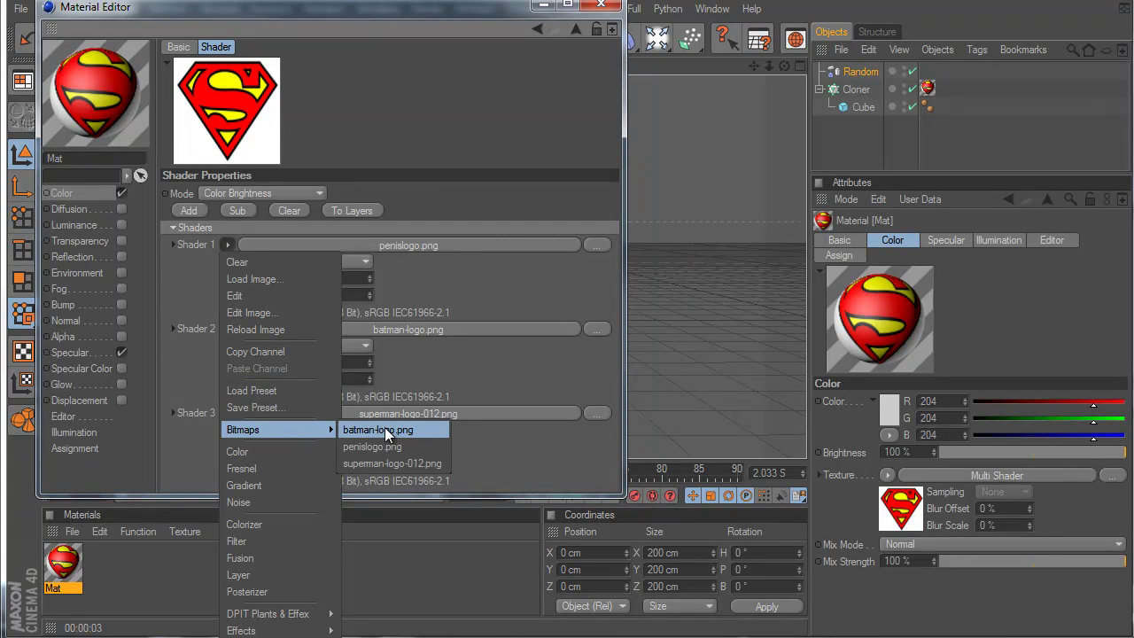
click(397, 272)
Replace the Multi Shader's Shader 2 image with penislogo.png and close the Material Editor
click(228, 328)
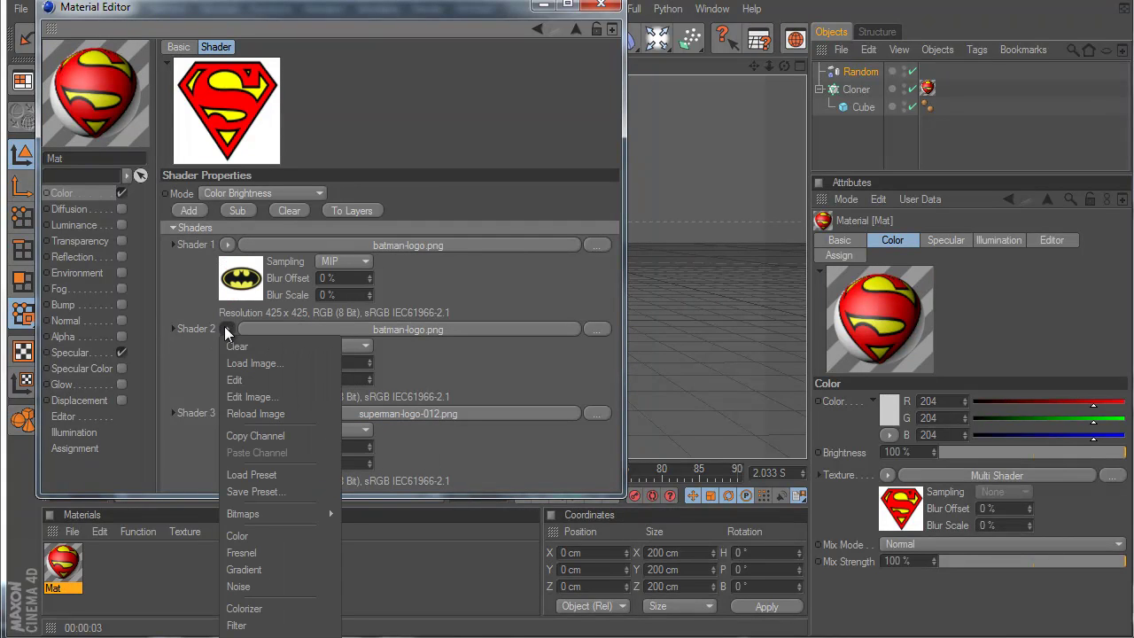
mouse_move(250, 518)
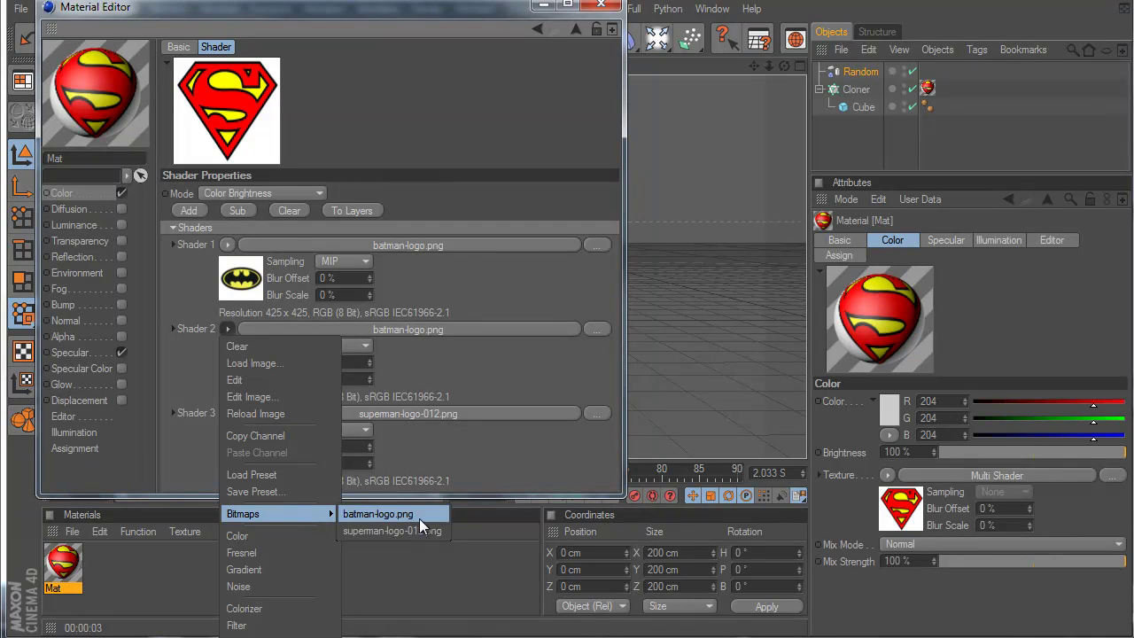
click(525, 336)
click(598, 328)
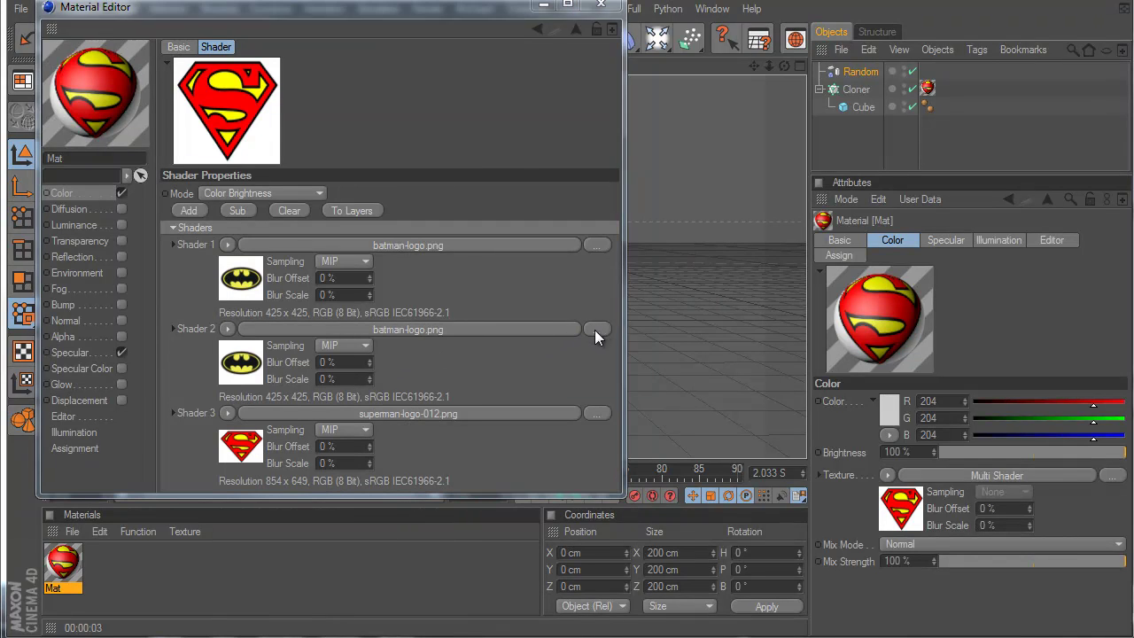
double_click(428, 161)
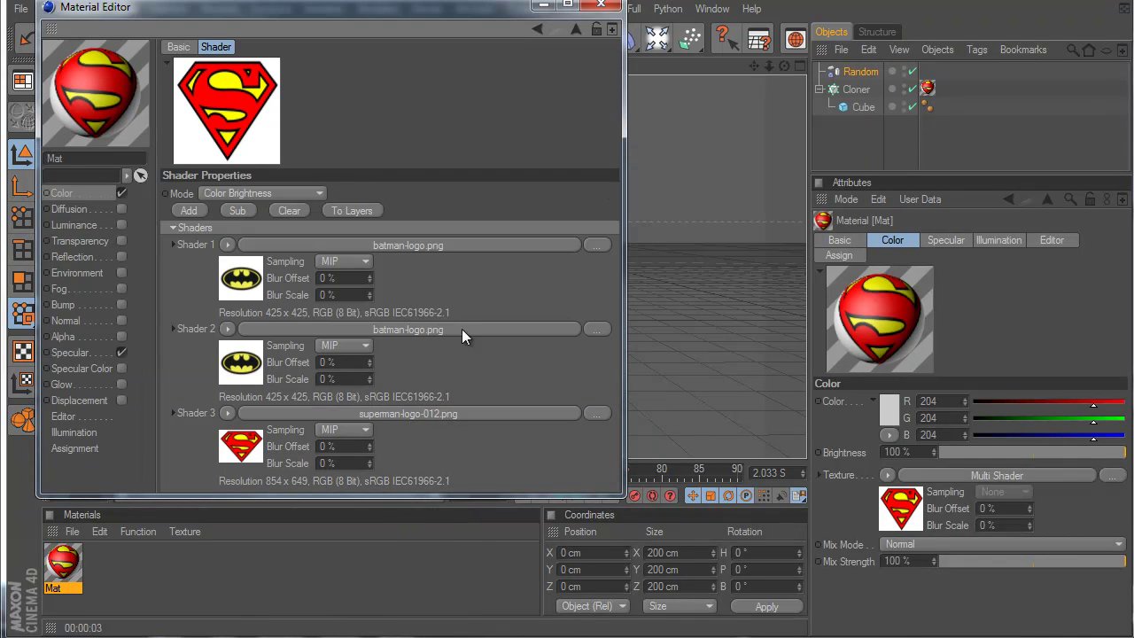
click(600, 5)
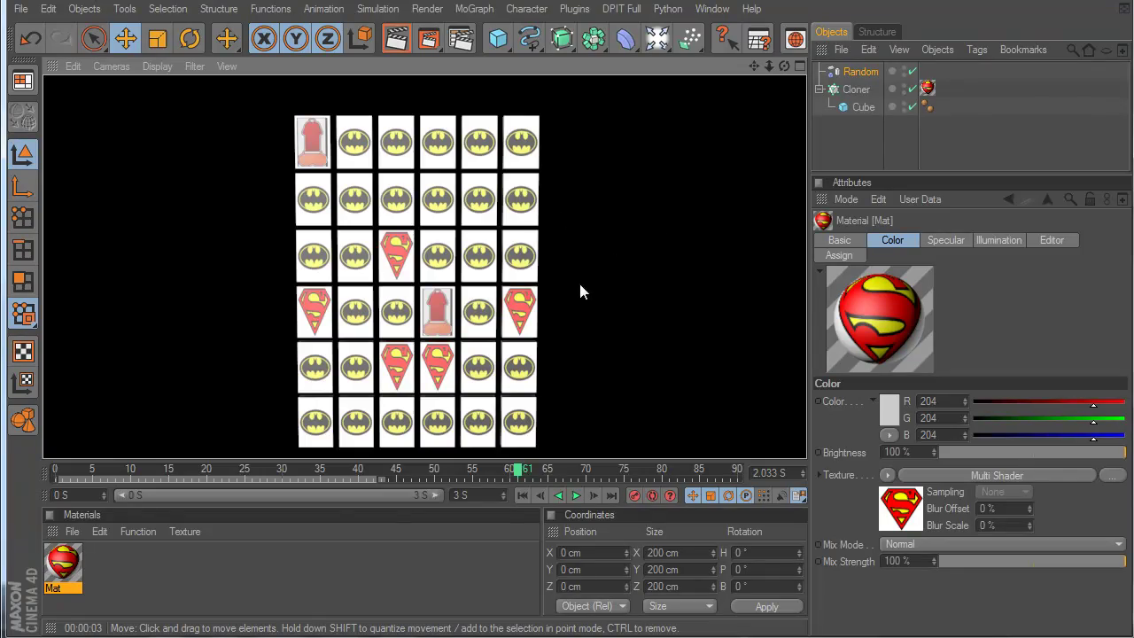
Examine the Multi Shader's image list and the settings of its batman-logo.png shader, and close the Material Editor
alt+drag(651, 389, 684, 398)
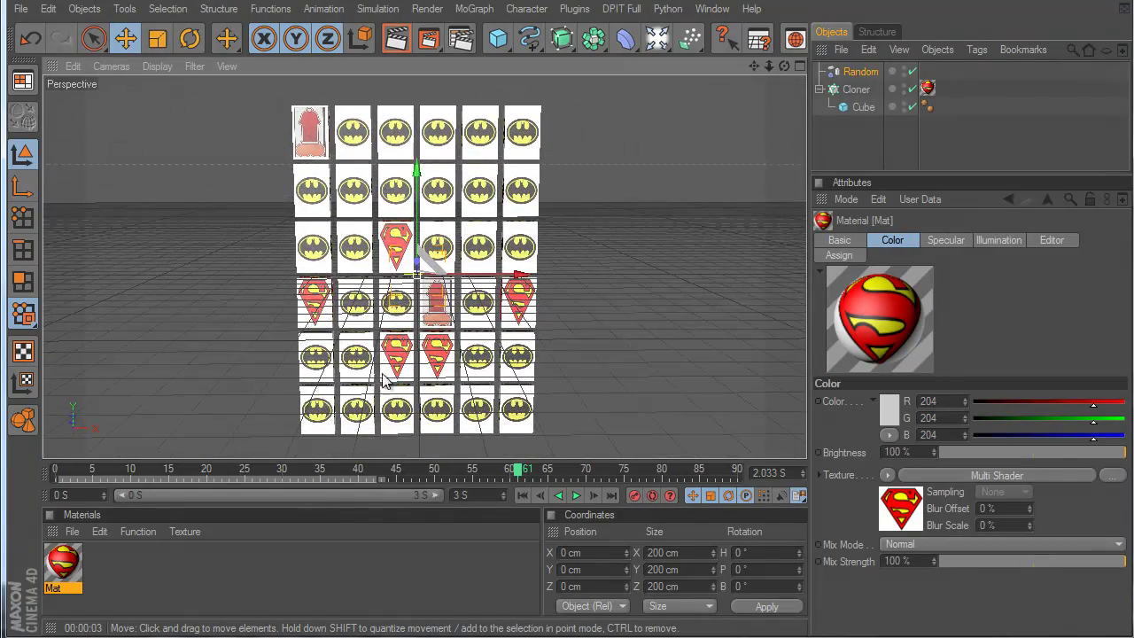
double_click(63, 561)
click(404, 144)
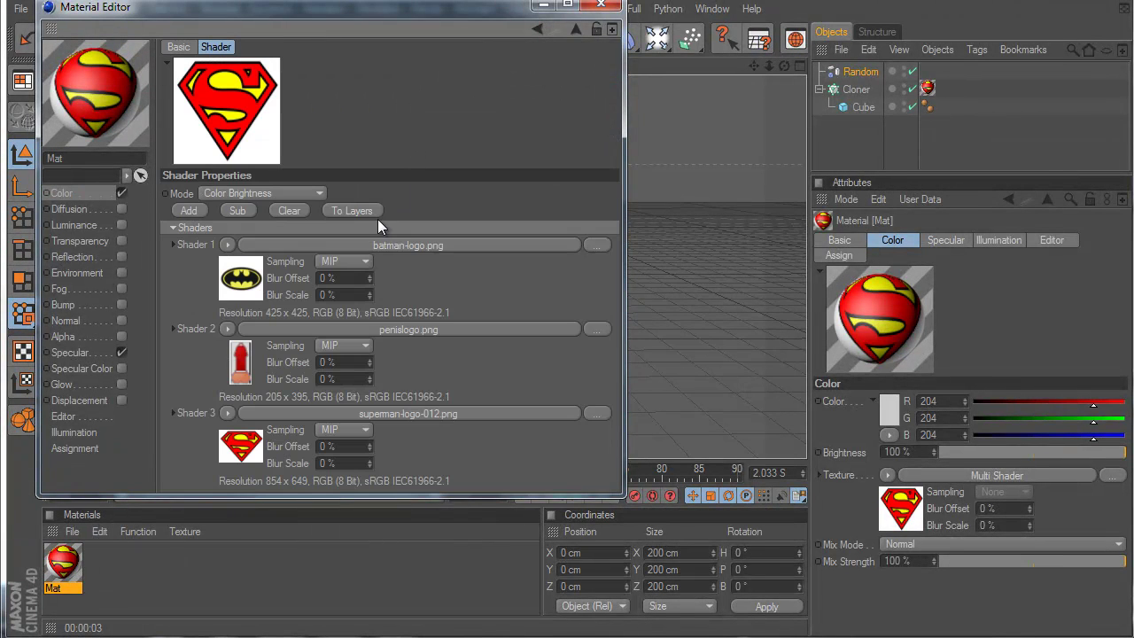
click(420, 245)
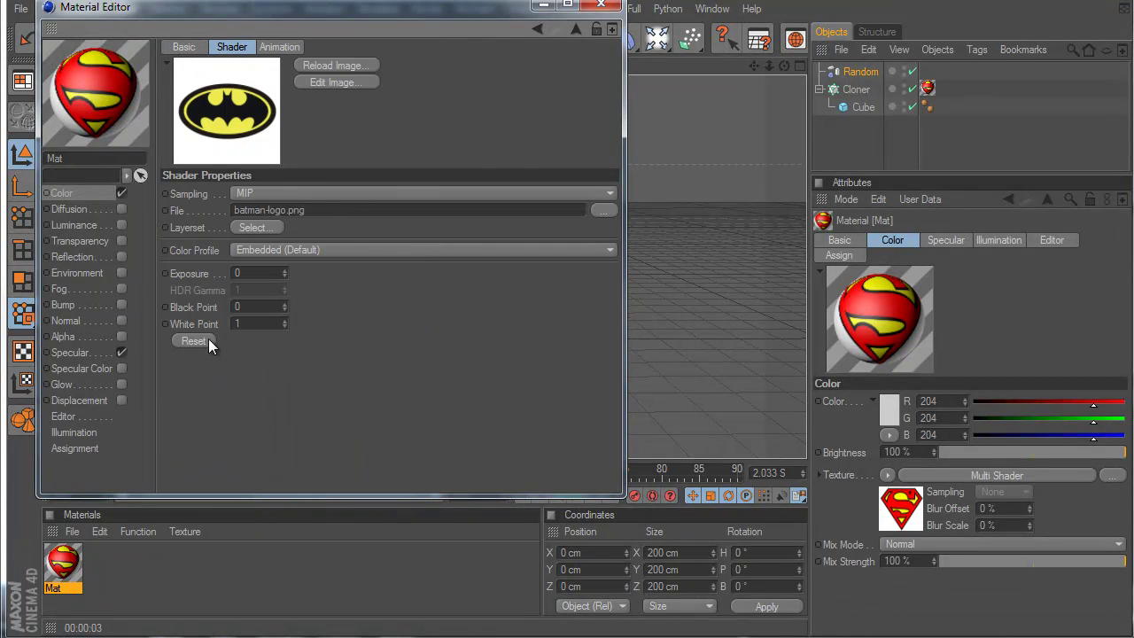
click(601, 4)
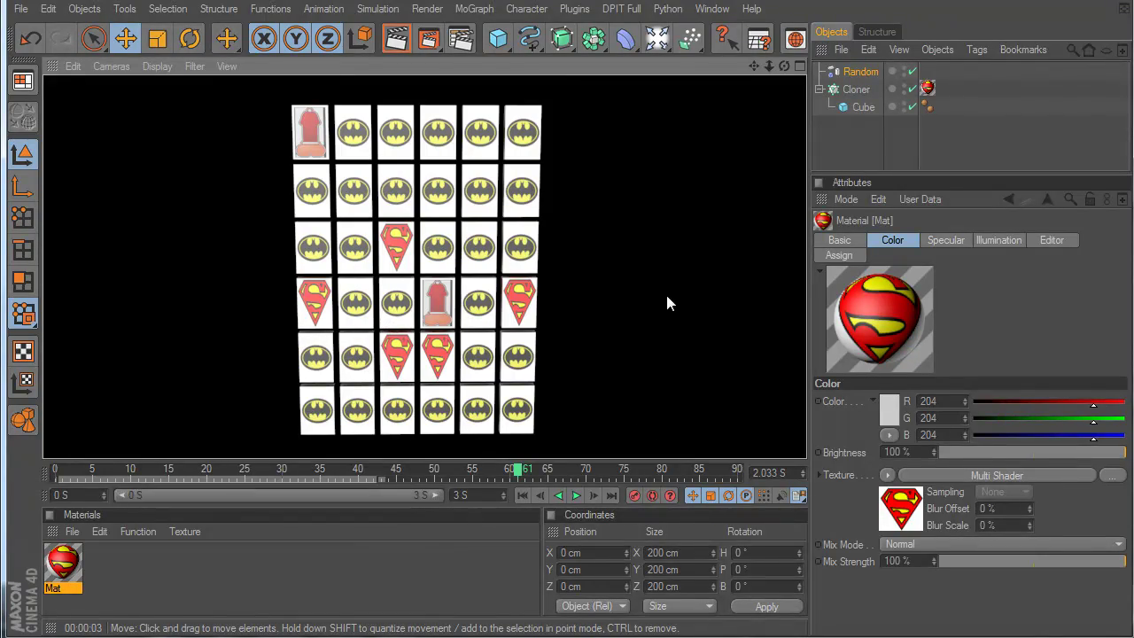
Delete the Random effector and the Cloner with its cube to empty the scene
mouse_move(659, 392)
alt+mouse_down()
mouse_move(685, 404)
mouse_move(676, 230)
alt+mouse_up()
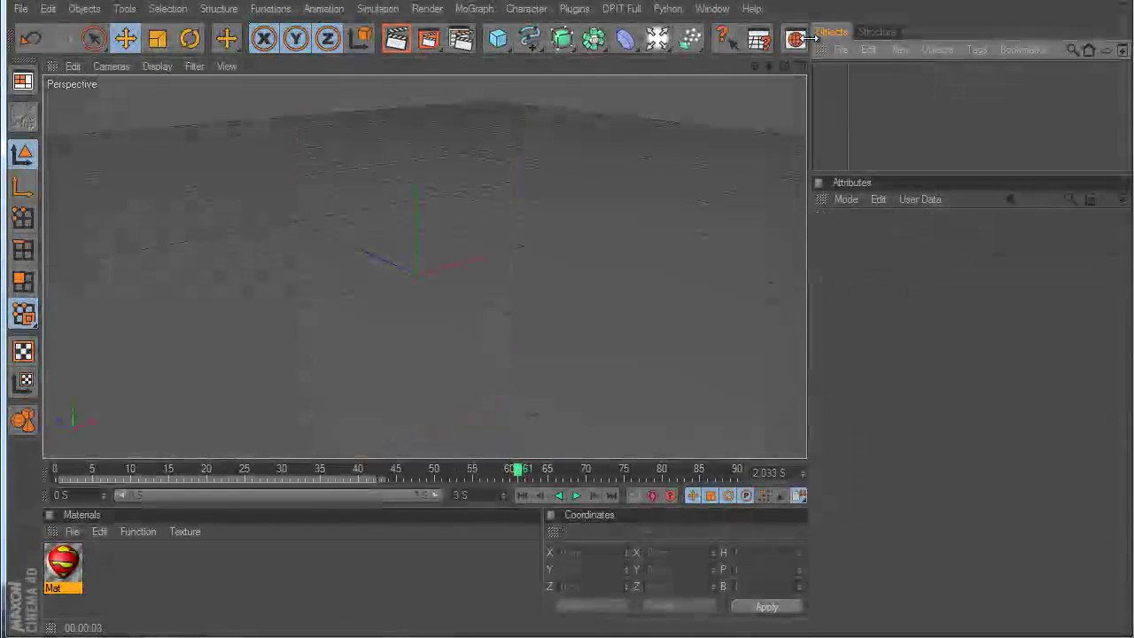
alt+drag(680, 399, 682, 396)
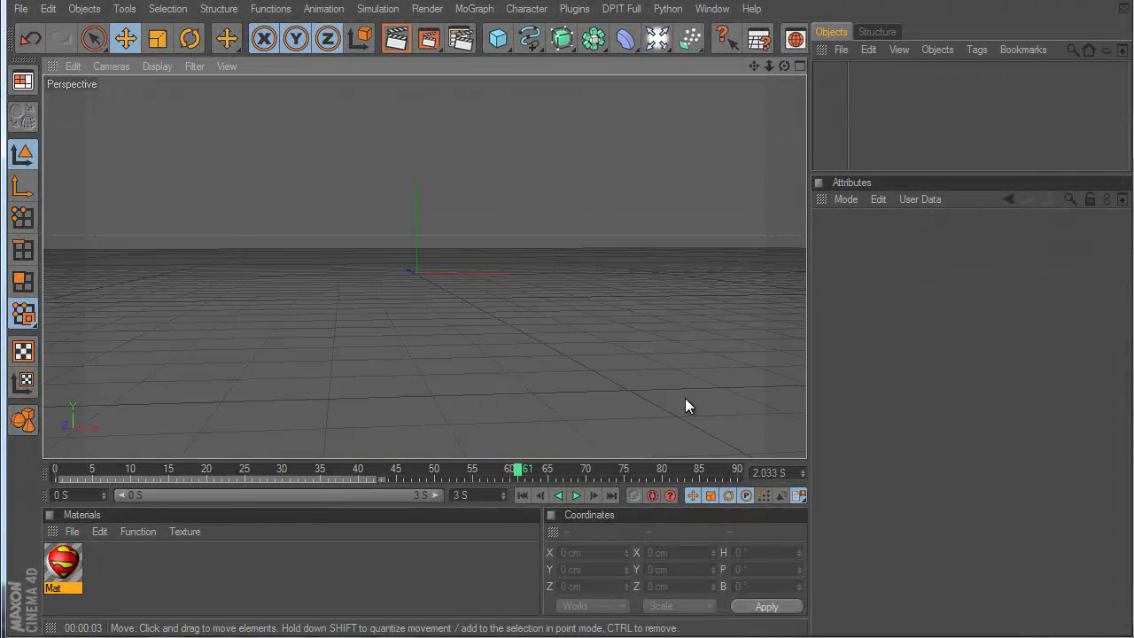
click(474, 8)
mouse_move(359, 11)
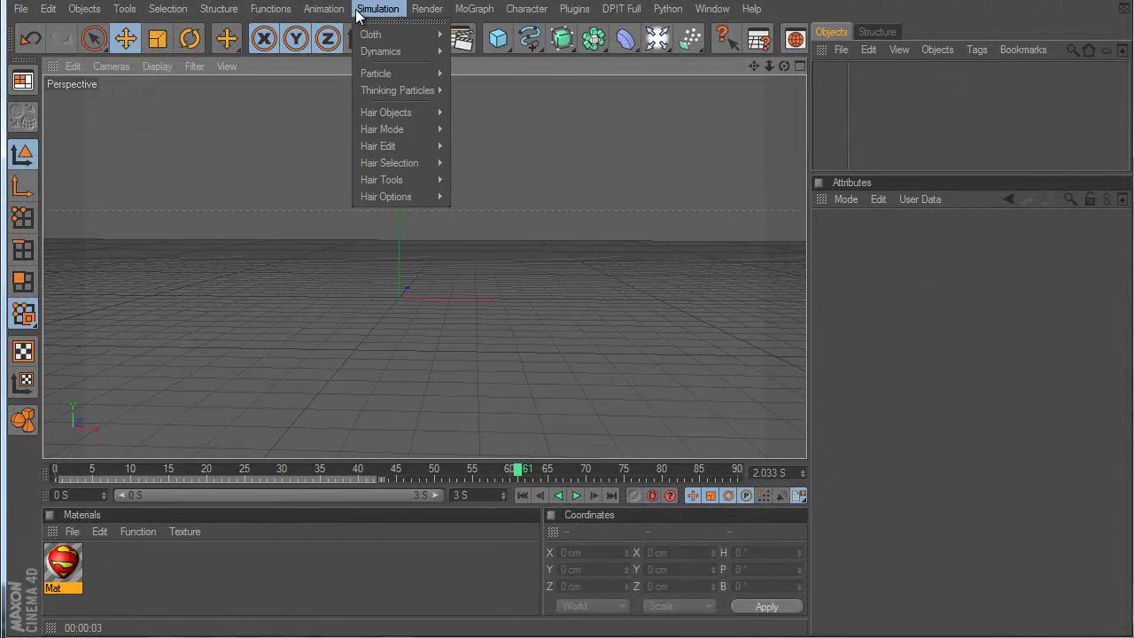
mouse_move(474, 8)
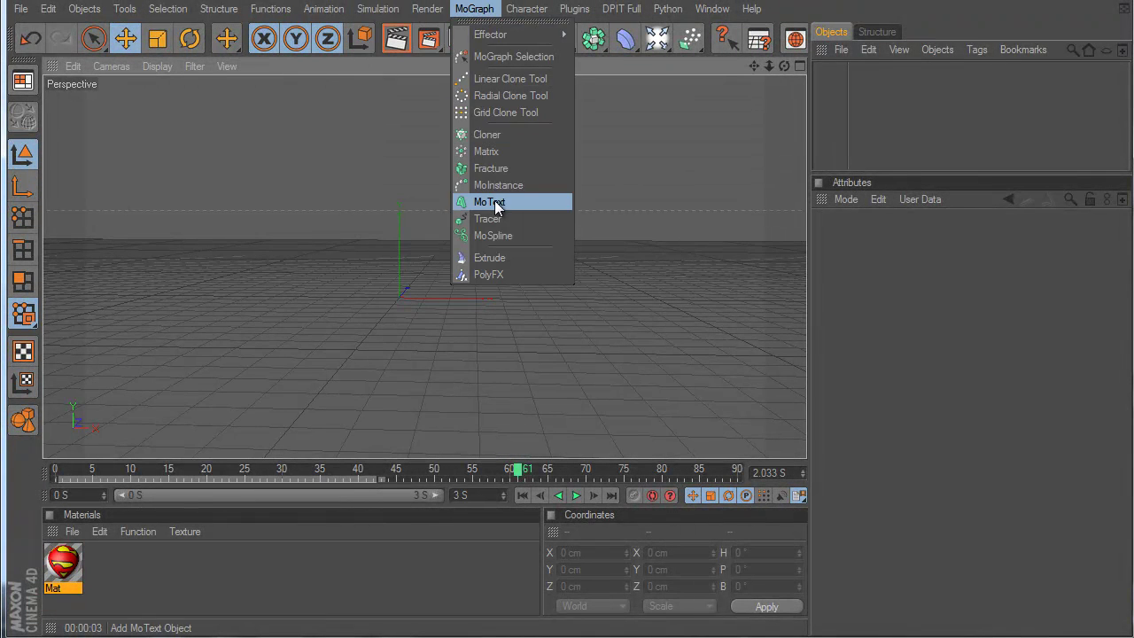
mouse_move(508, 41)
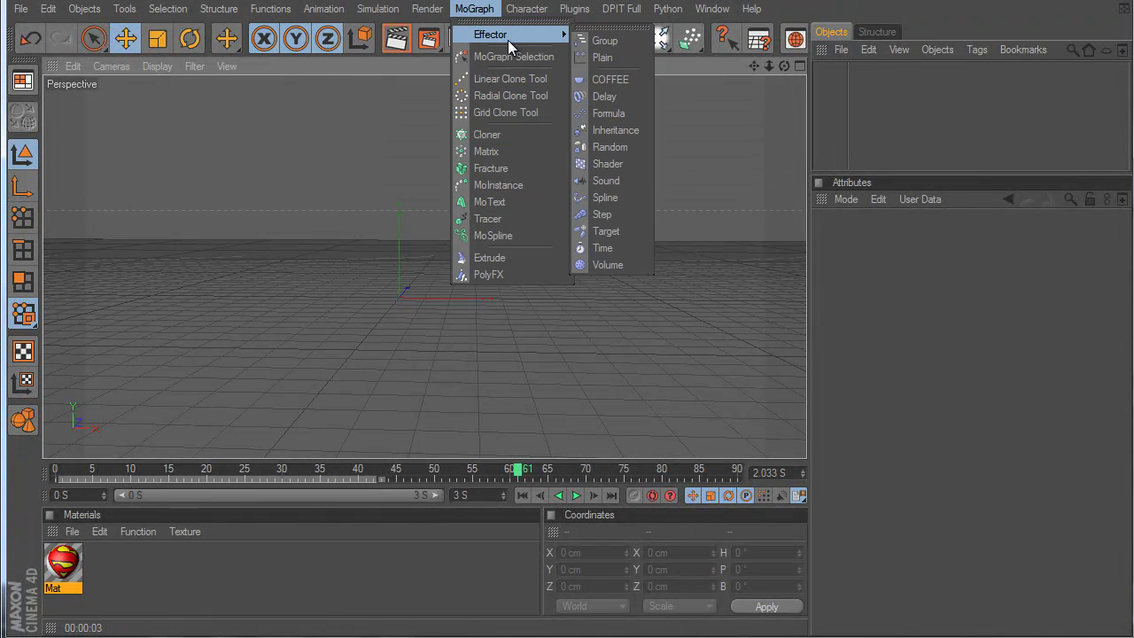
click(302, 215)
mouse_move(678, 388)
alt+mouse_down()
mouse_move(721, 402)
mouse_move(418, 330)
mouse_move(692, 398)
alt+mouse_up()
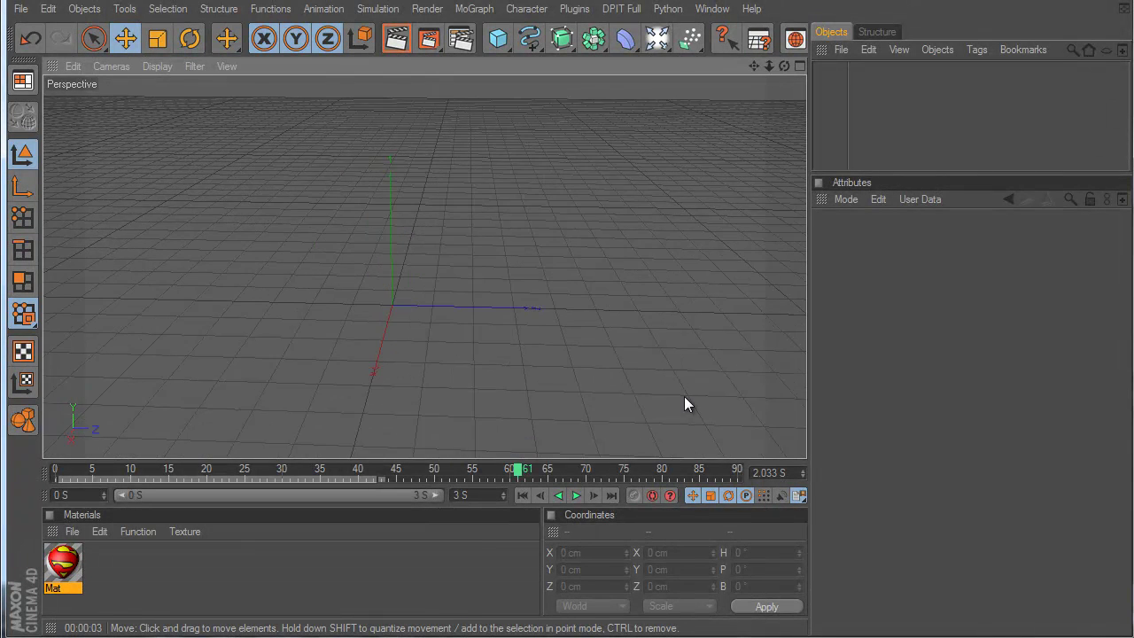
alt+middle_drag(684, 395, 688, 390)
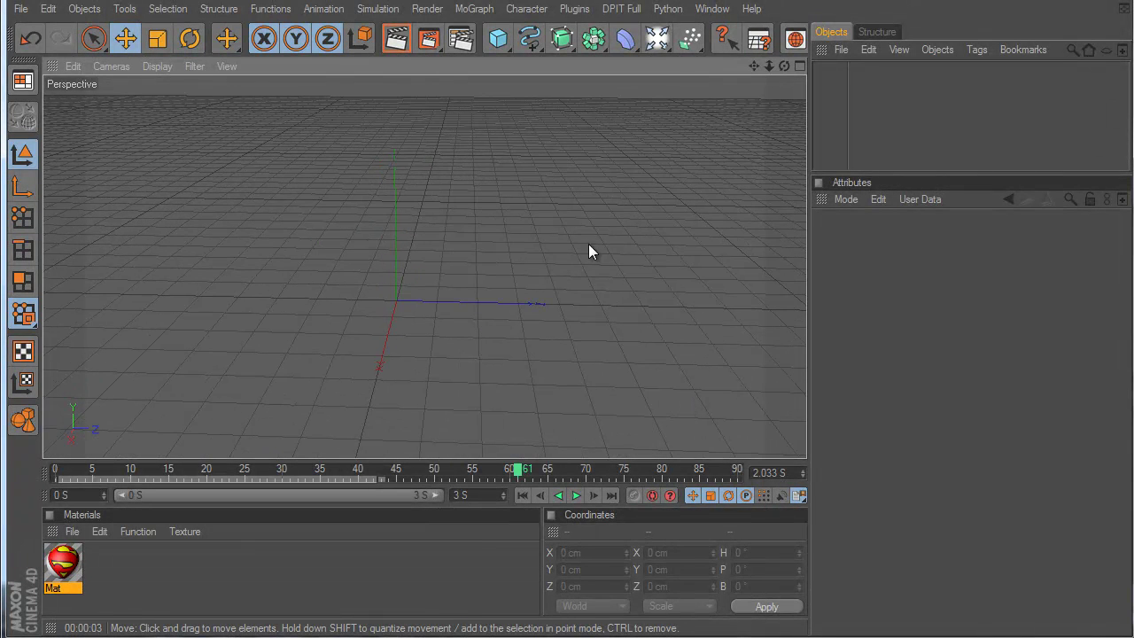
alt+drag(403, 286, 706, 427)
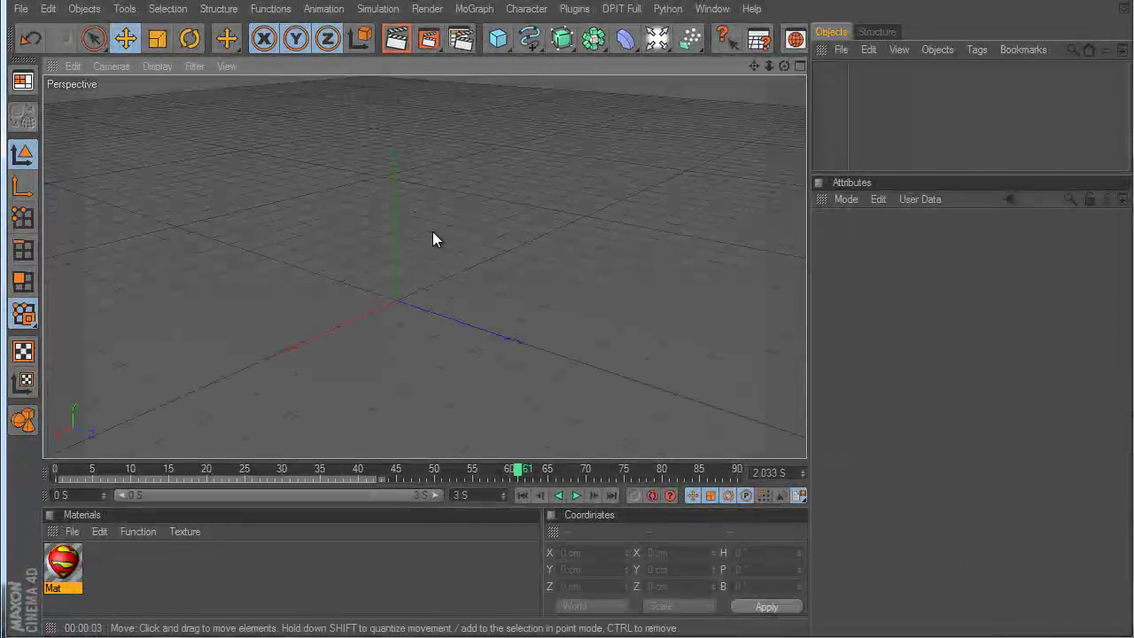